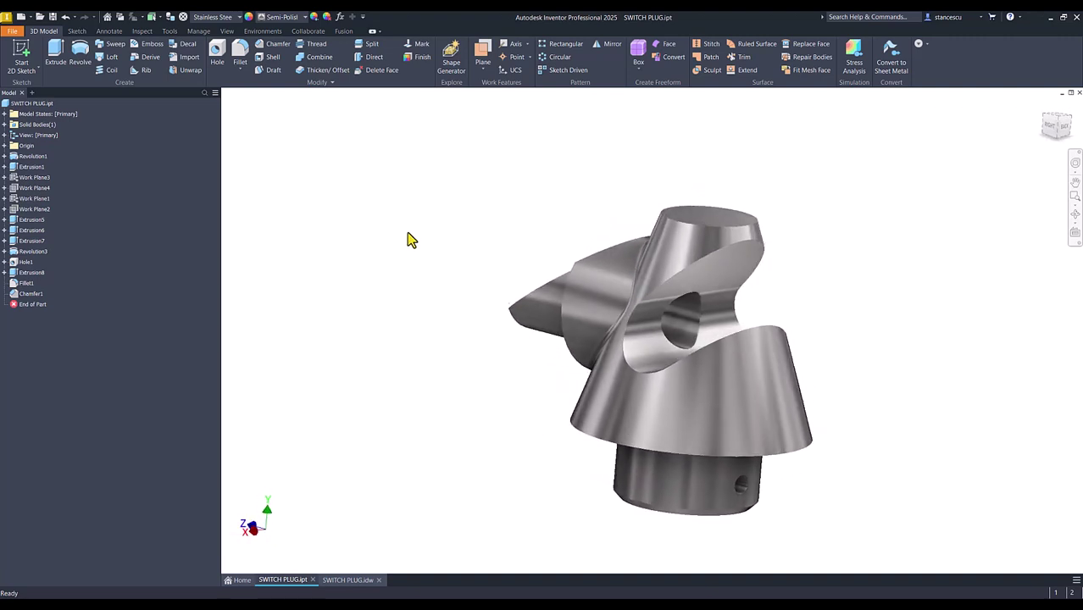
# Return the model to its Home view with F6
pyautogui.press('F6')
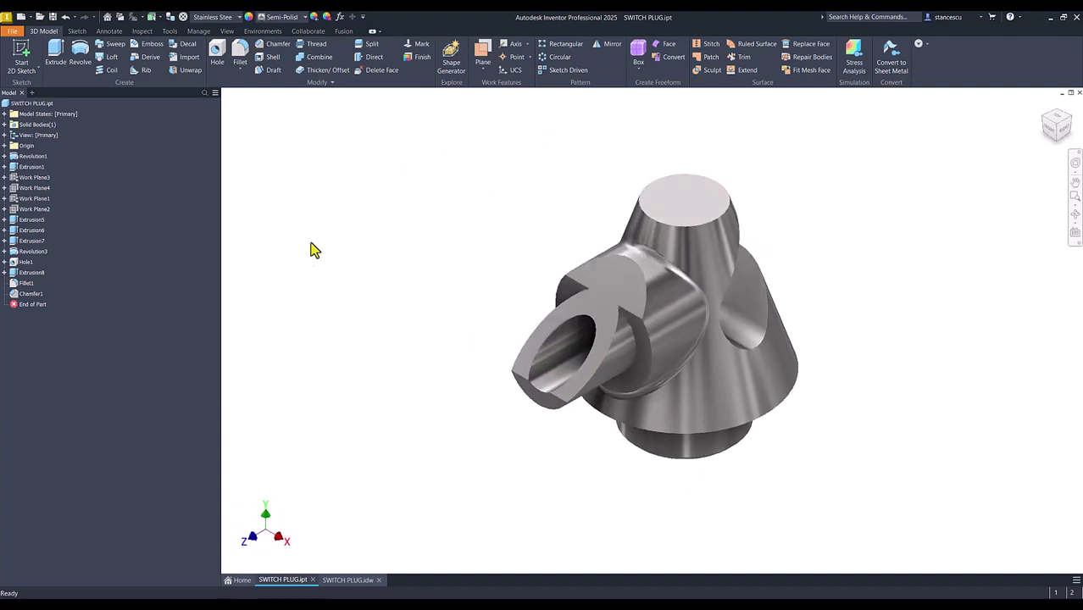
pyautogui.click(348, 580)
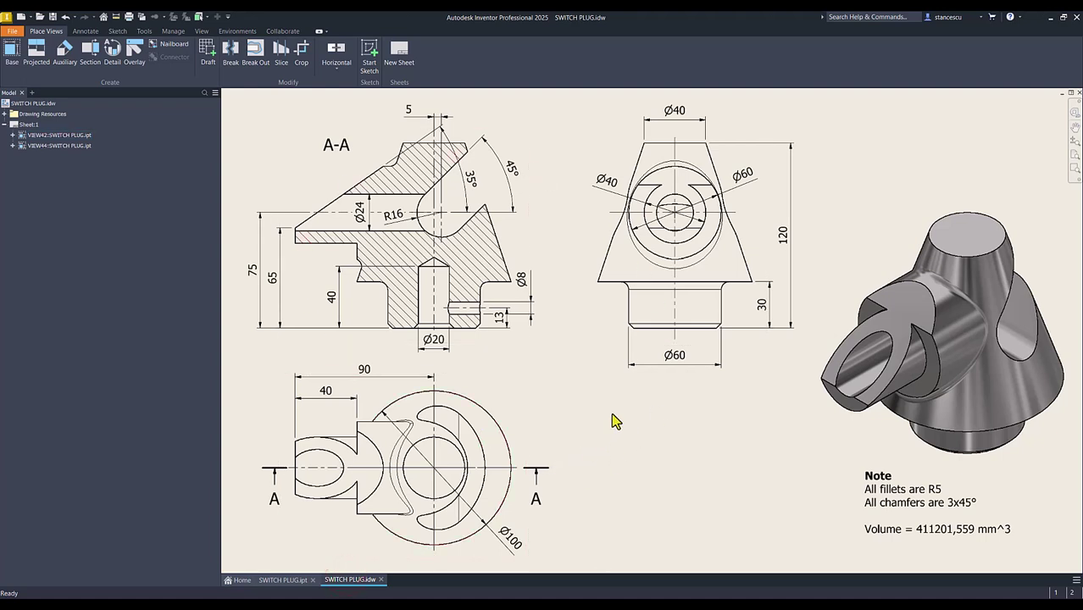
pyautogui.click(877, 486)
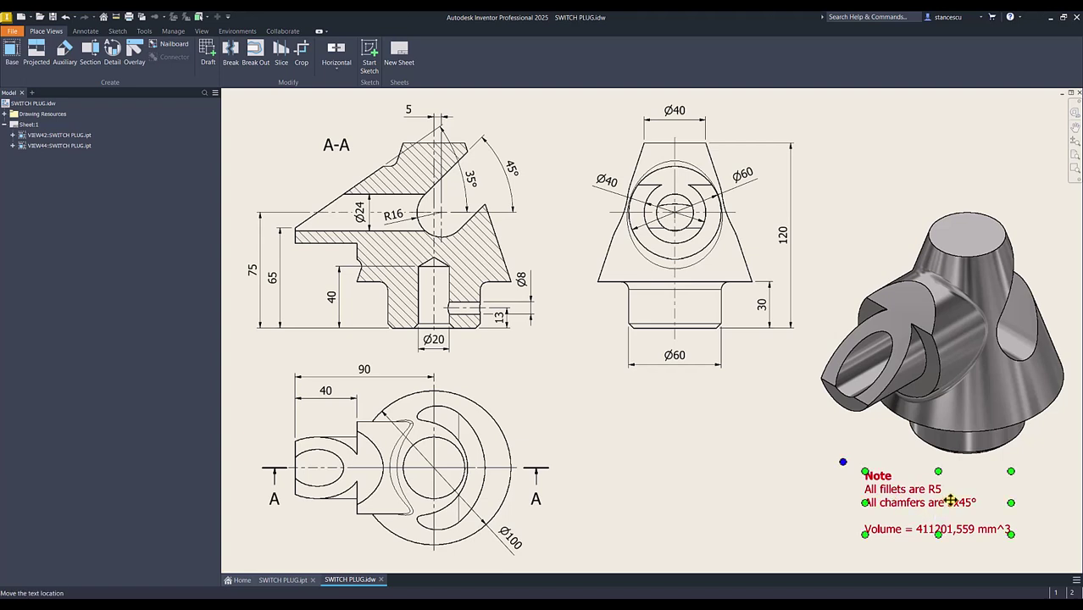
pyautogui.press('Escape')
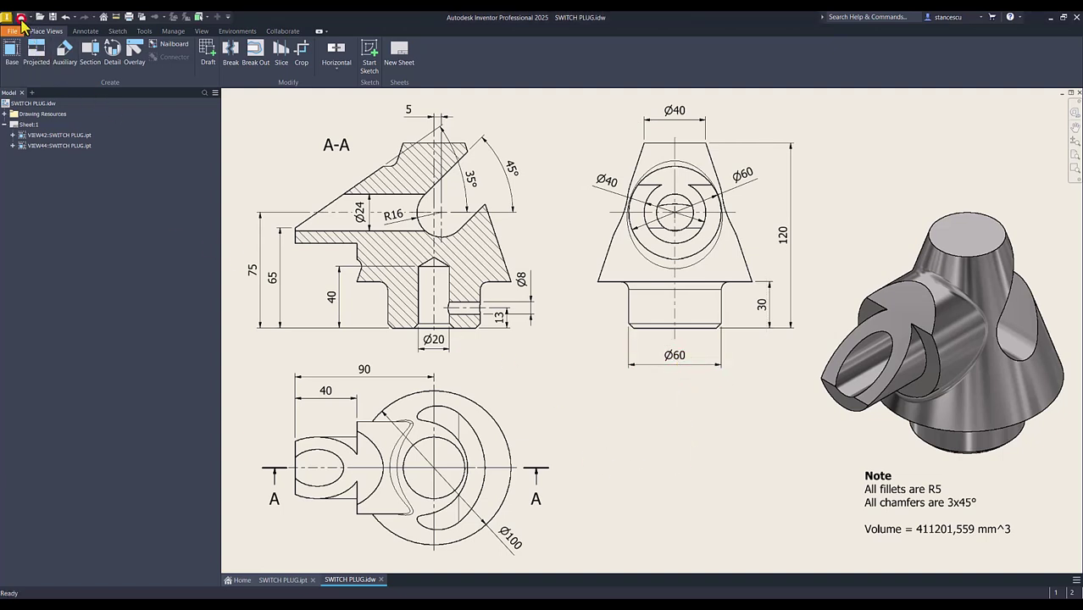
# Create a new part from the Standard (mm).ipt template and start a 2D sketch on the XY plane
pyautogui.click(21, 17)
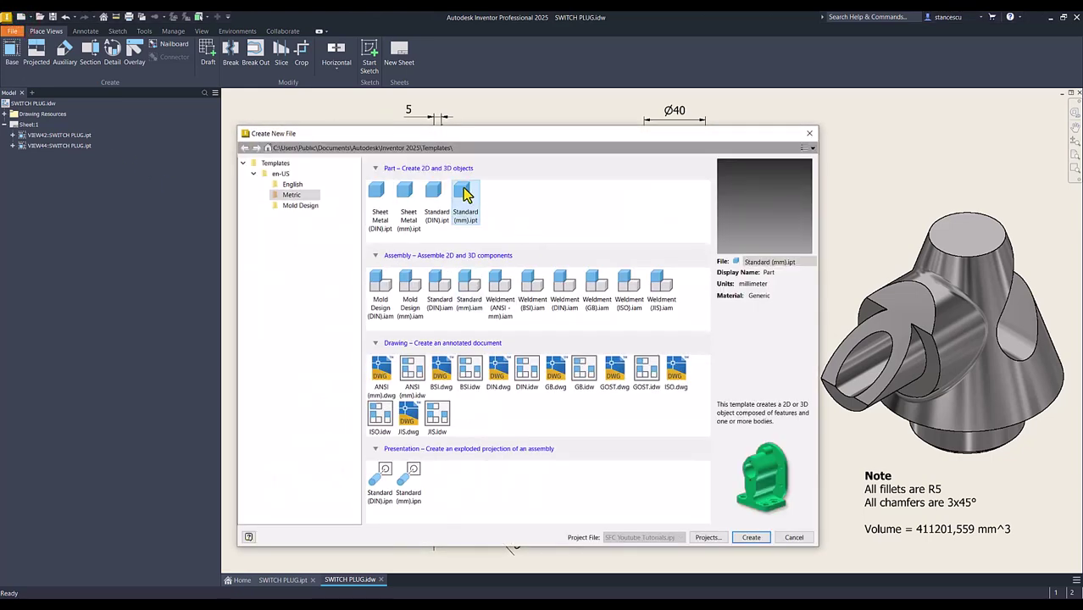
pyautogui.doubleClick(465, 194)
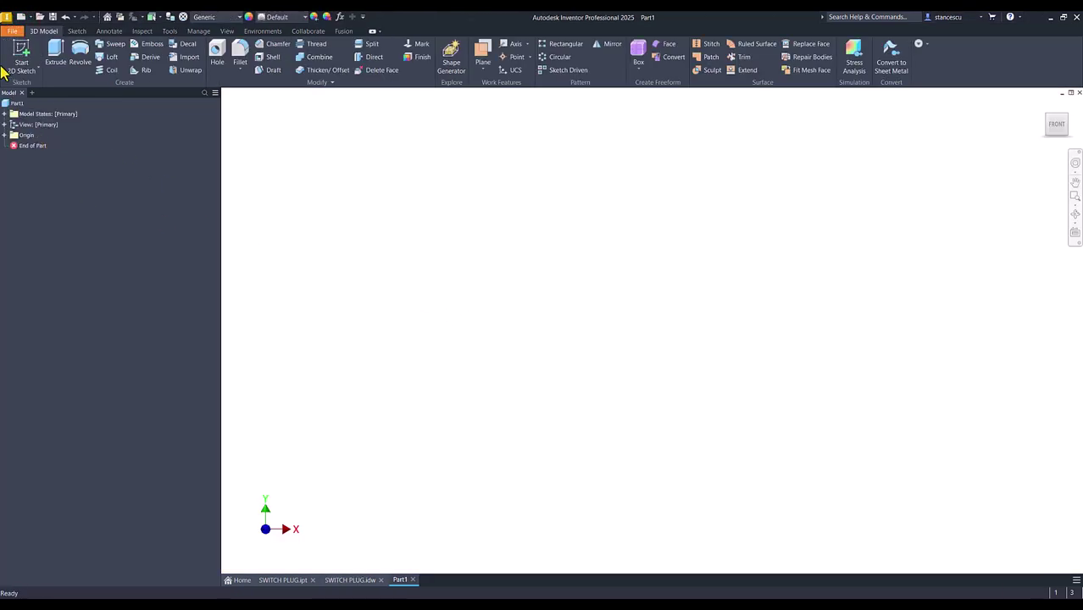
pyautogui.click(11, 66)
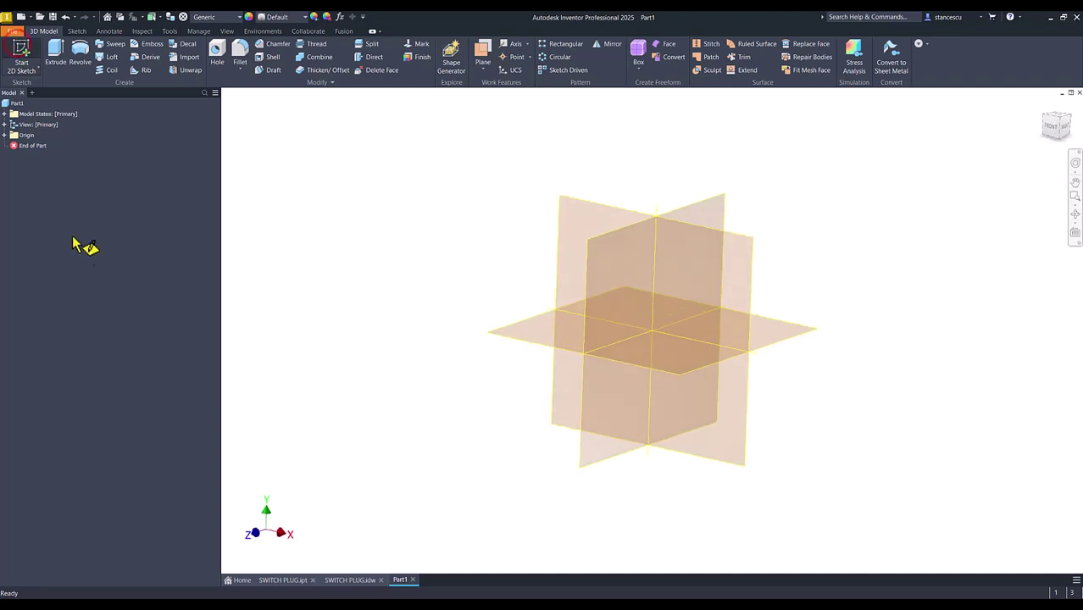
pyautogui.click(607, 194)
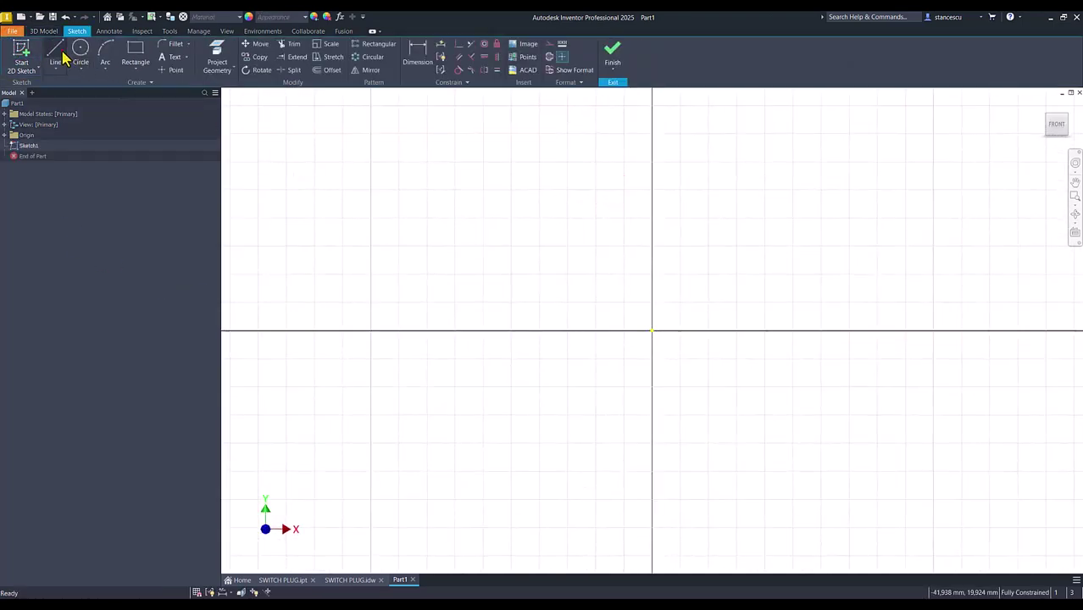
# Draw a 120 mm vertical line up from the sketch origin and select it
pyautogui.click(56, 53)
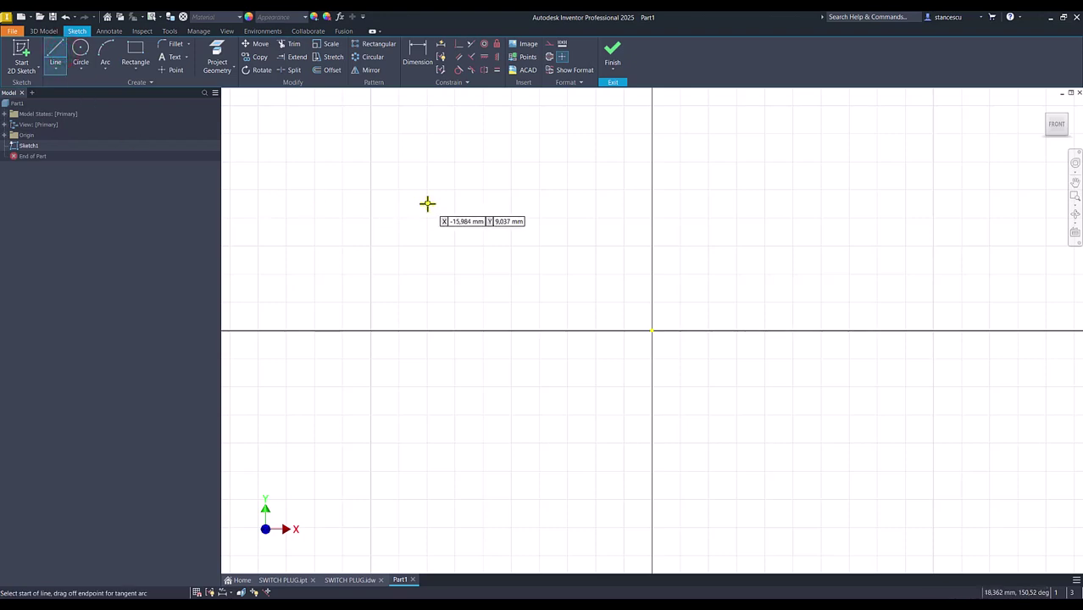
pyautogui.click(651, 330)
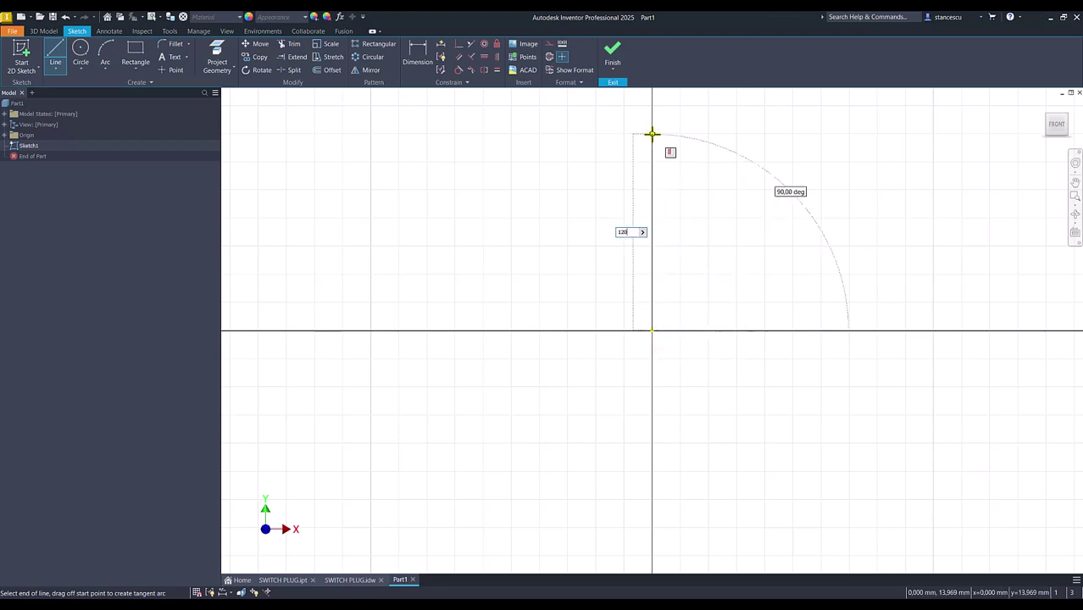
pyautogui.press('Return')
pyautogui.press('Num_Lock')
pyautogui.scroll(-2, 652, 133)
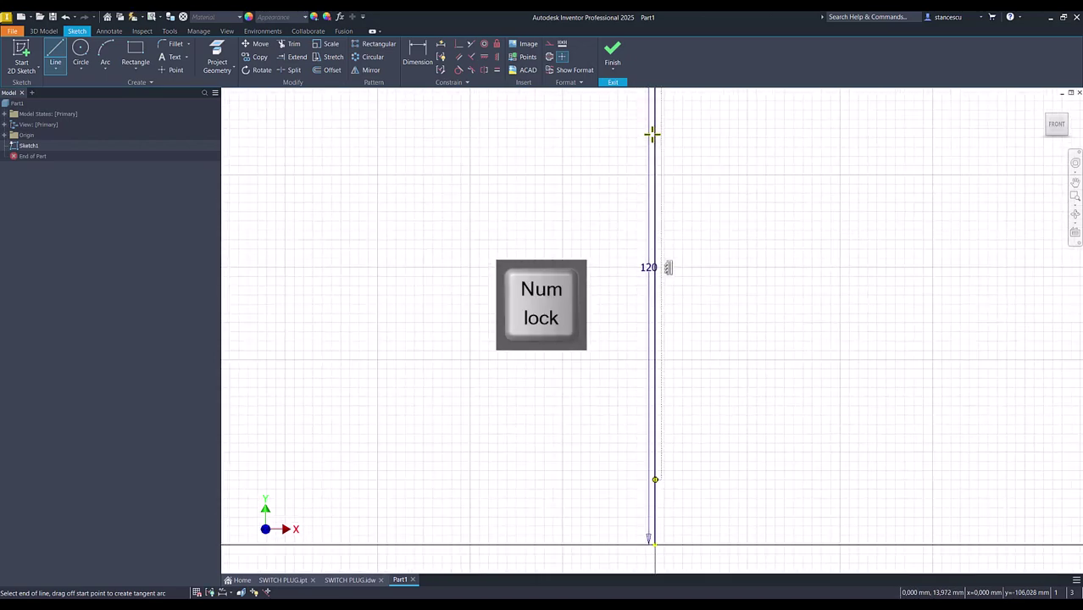
pyautogui.scroll(1, 652, 133)
pyautogui.press('Escape')
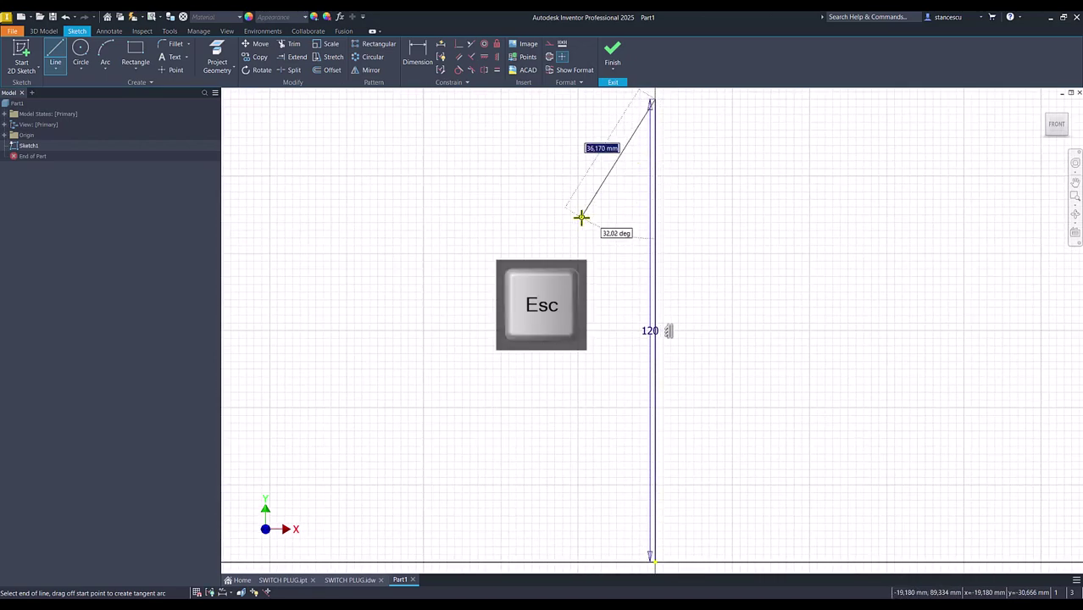
pyautogui.click(699, 224)
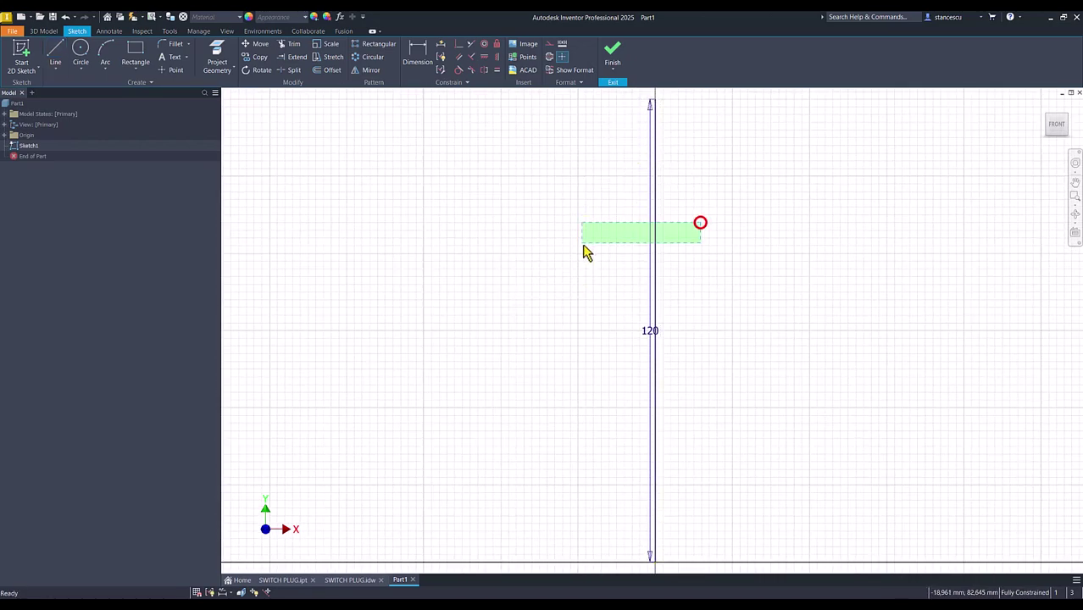
# Convert the 120 mm line to a centreline and draw the closed tapered, stepped profile beside it
pyautogui.click(549, 58)
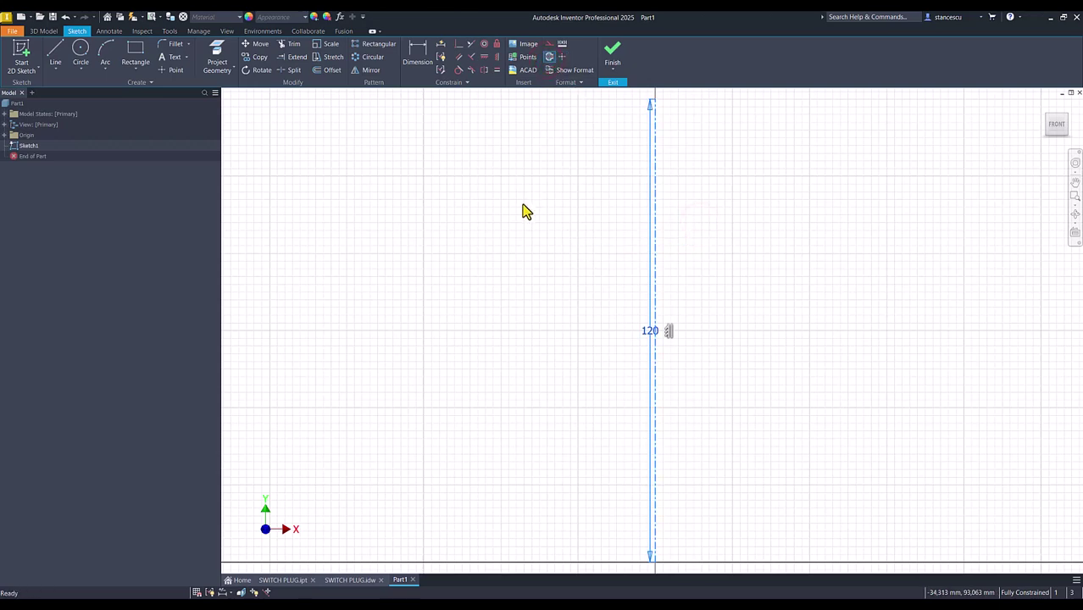
pyautogui.click(55, 54)
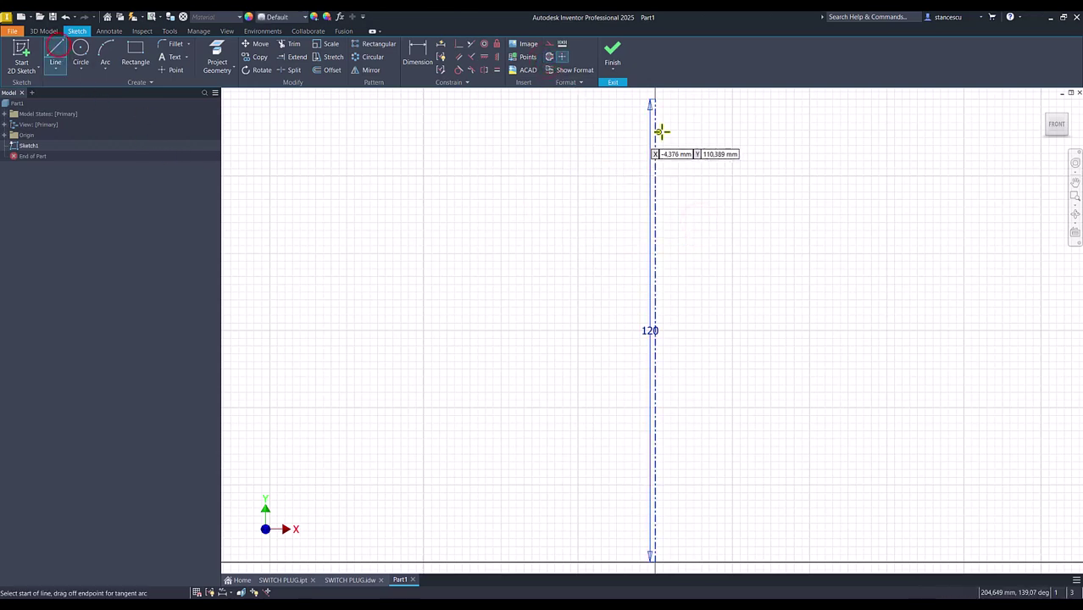
pyautogui.click(651, 101)
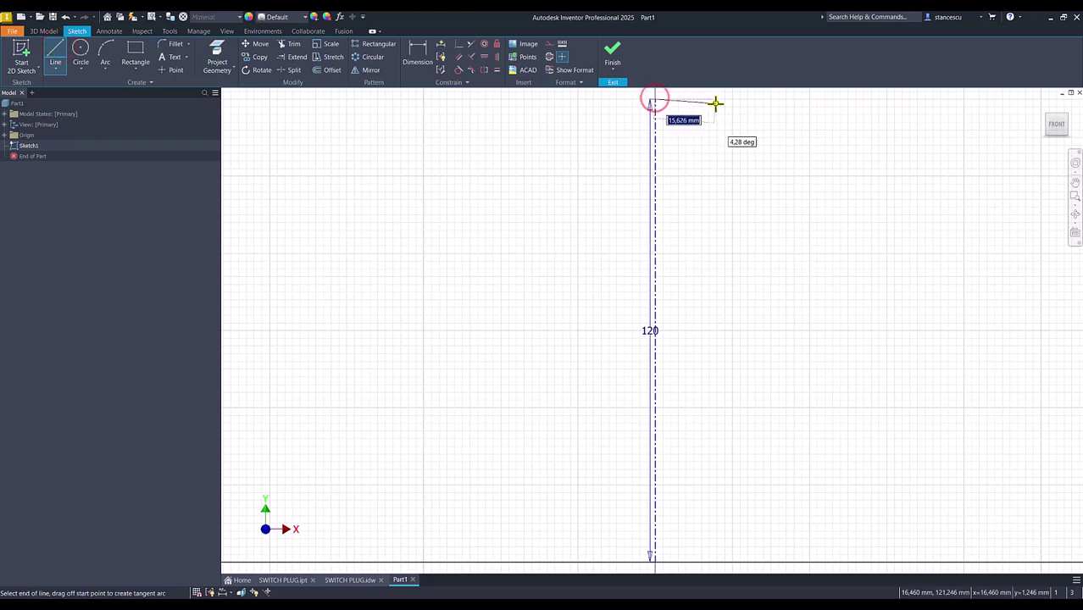
pyautogui.click(717, 99)
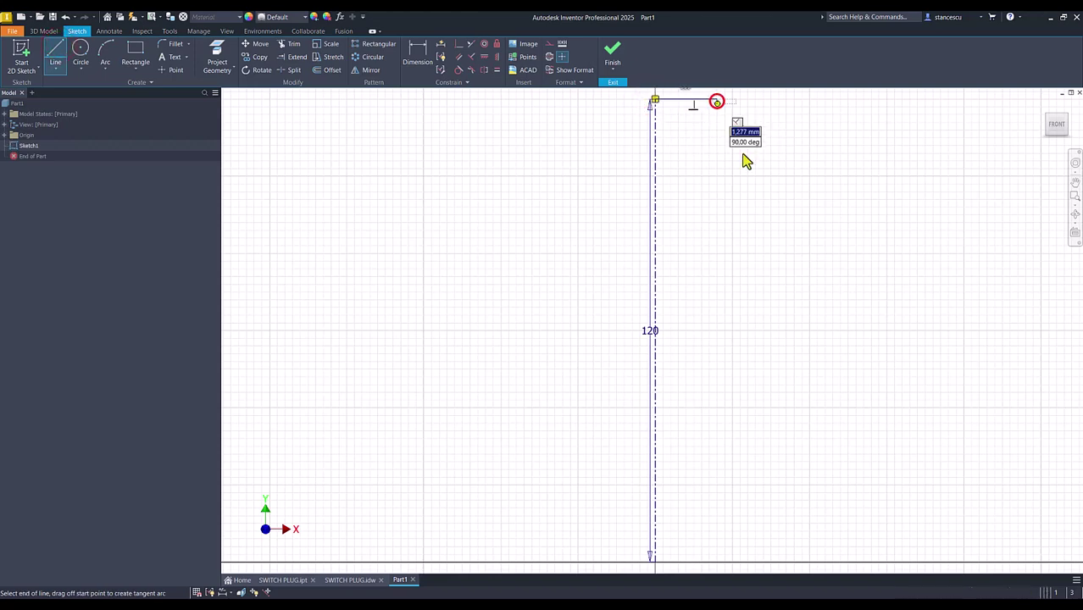
pyautogui.click(847, 448)
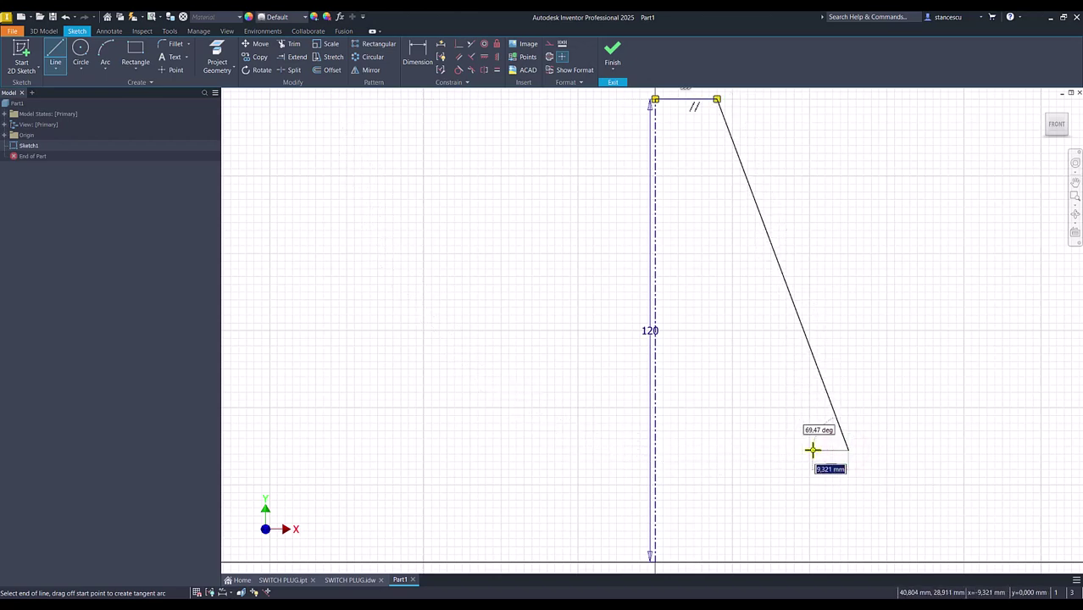
pyautogui.click(813, 449)
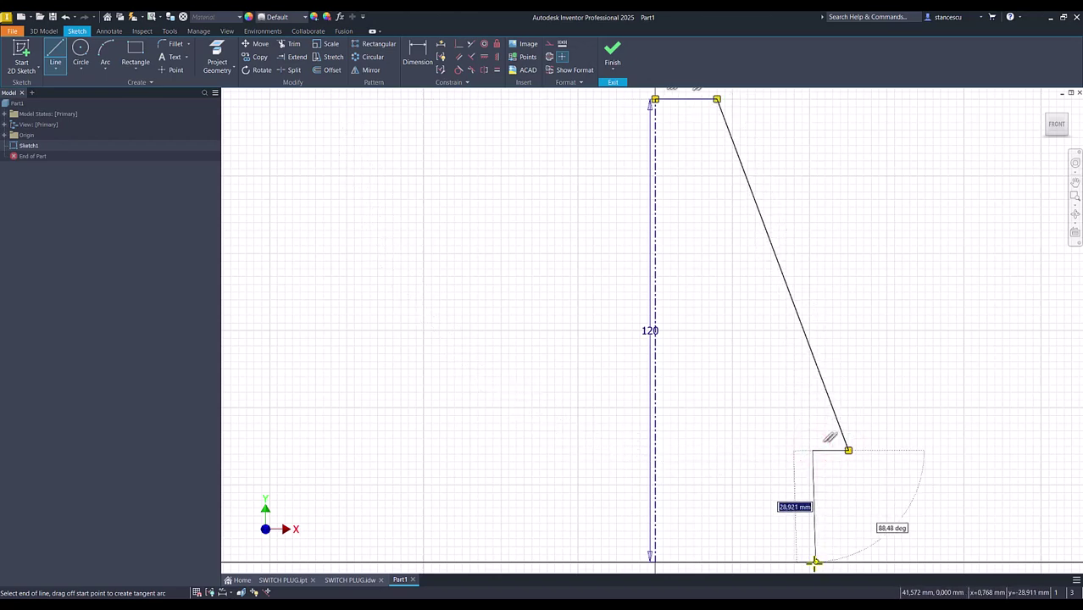
pyautogui.click(812, 563)
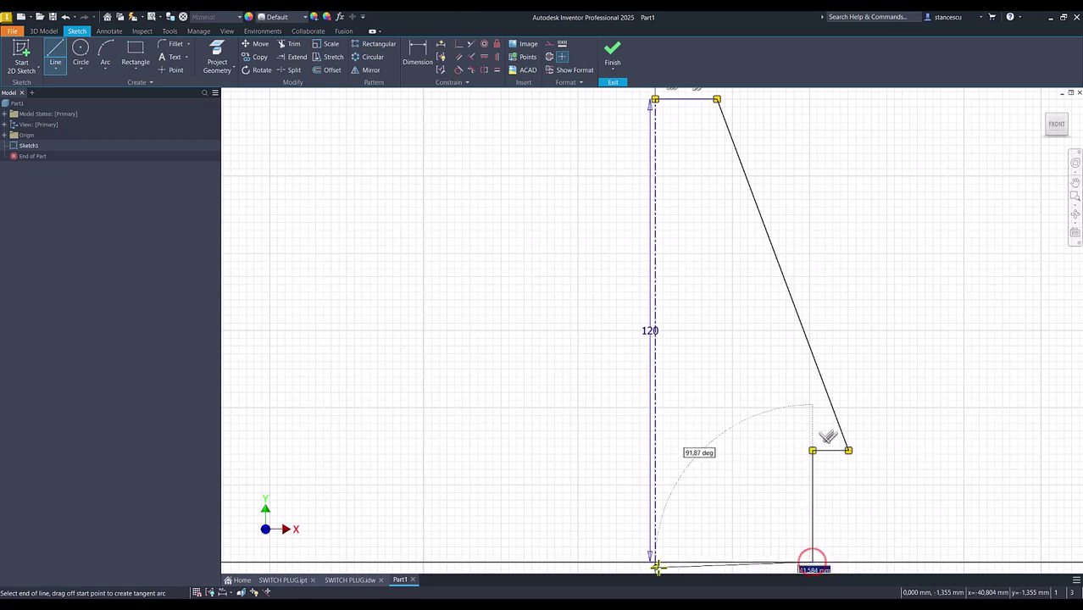
pyautogui.click(655, 561)
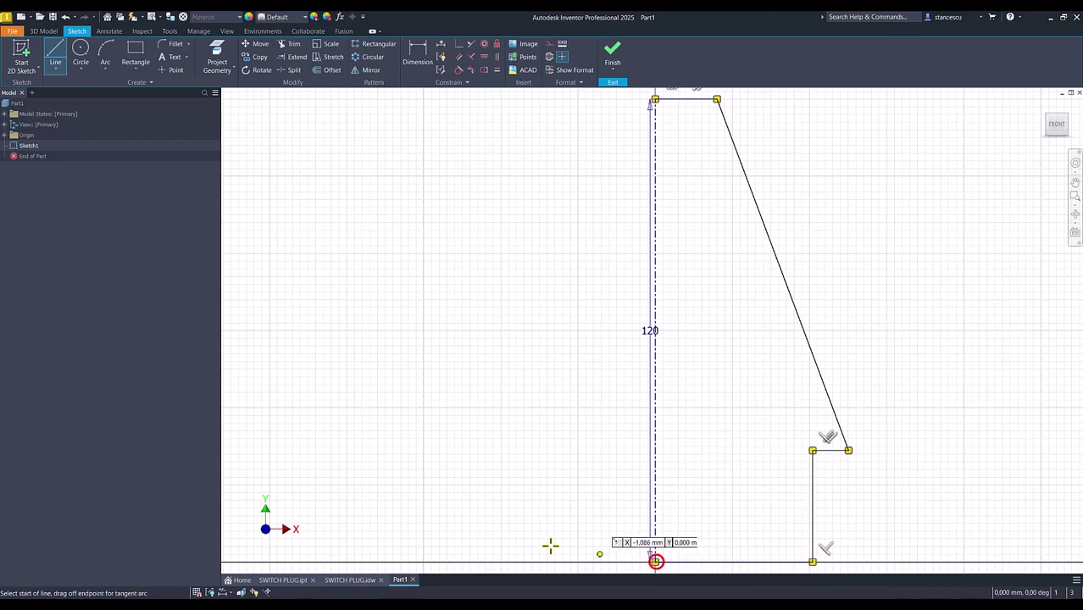
pyautogui.press('Escape')
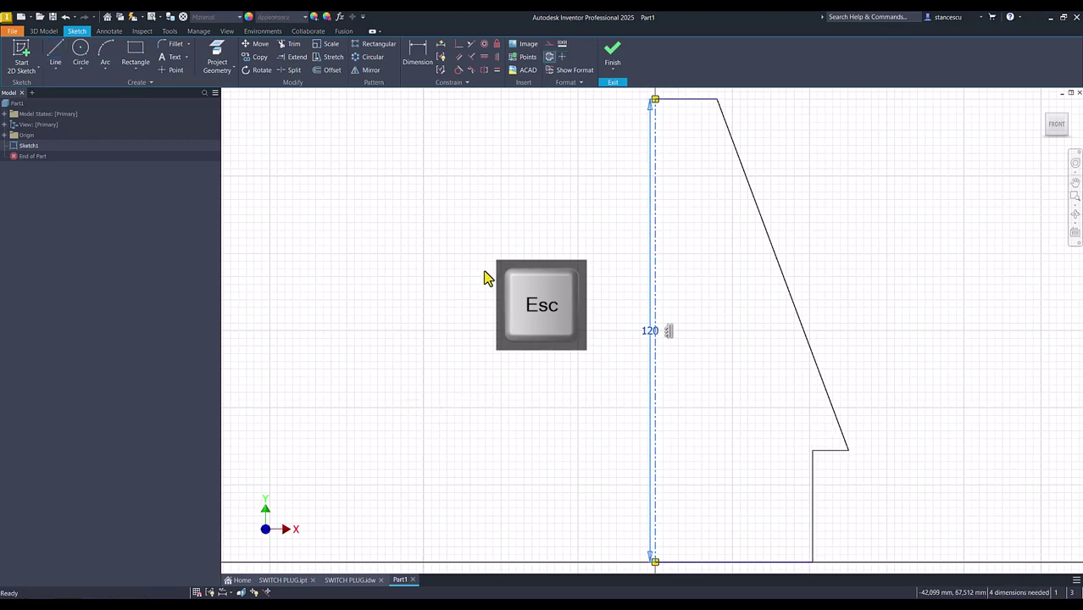
pyautogui.click(416, 63)
# Dimension the profile's top diameter to Ø40 and the cone's wide end to Ø100
pyautogui.scroll(-3, 678, 168)
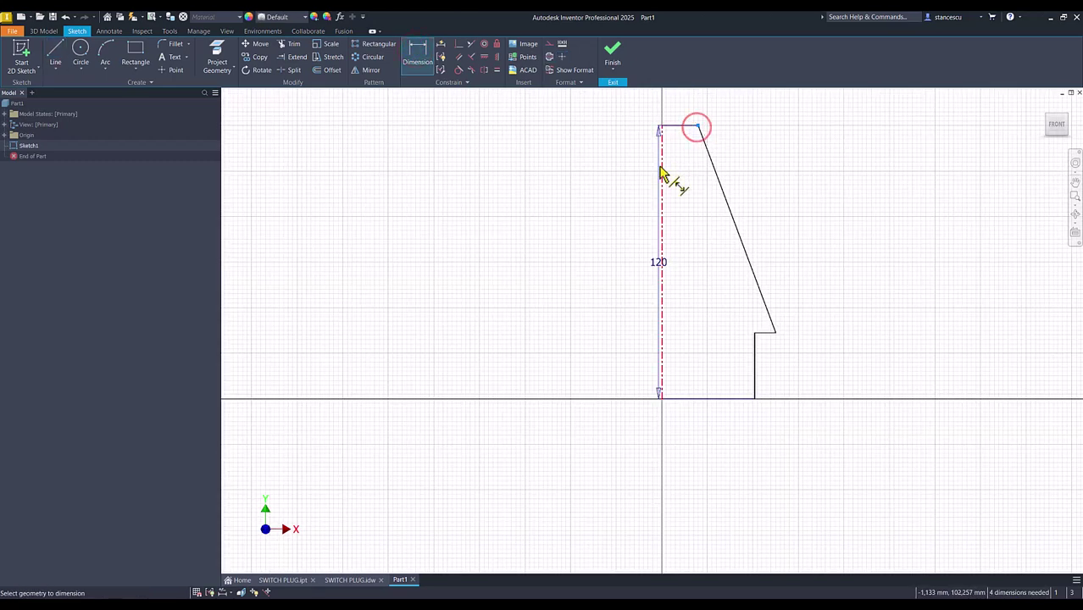
pyautogui.click(661, 170)
pyautogui.click(662, 104)
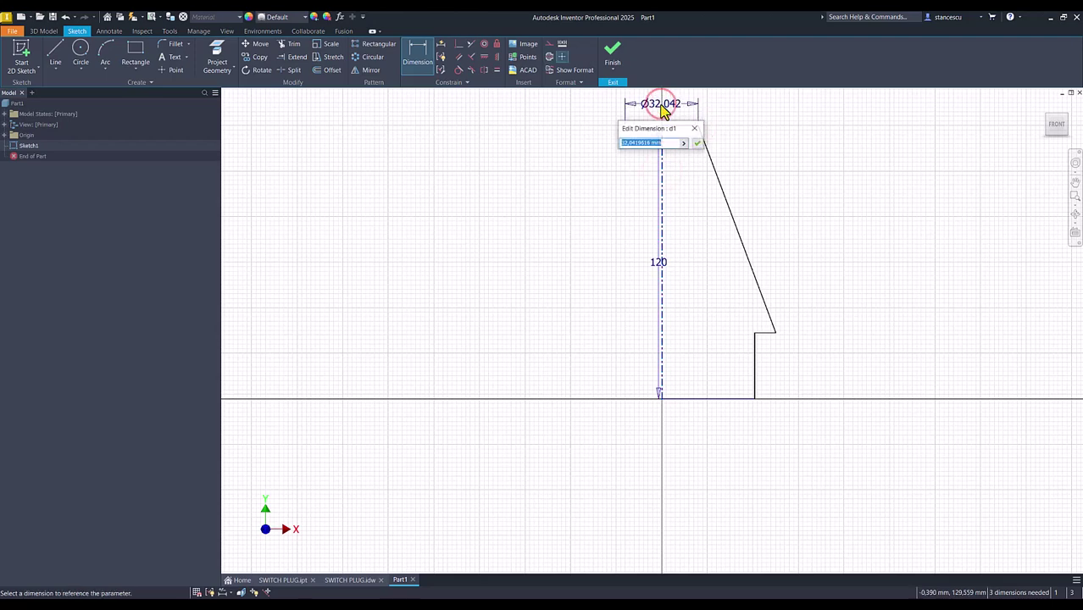
pyautogui.write('40')
pyautogui.press('Return')
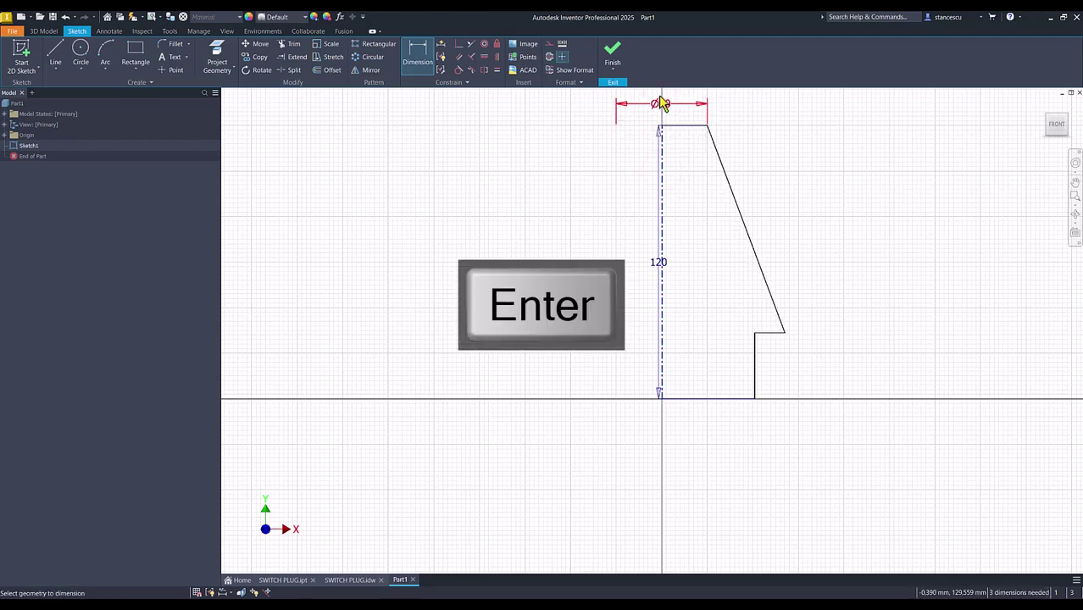
pyautogui.click(785, 334)
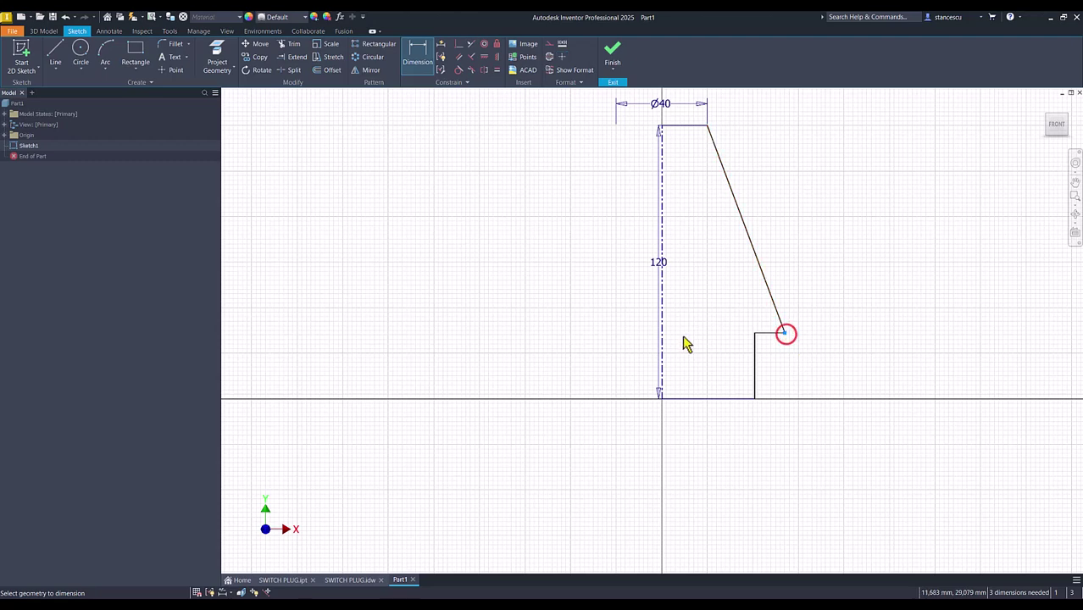
pyautogui.click(661, 355)
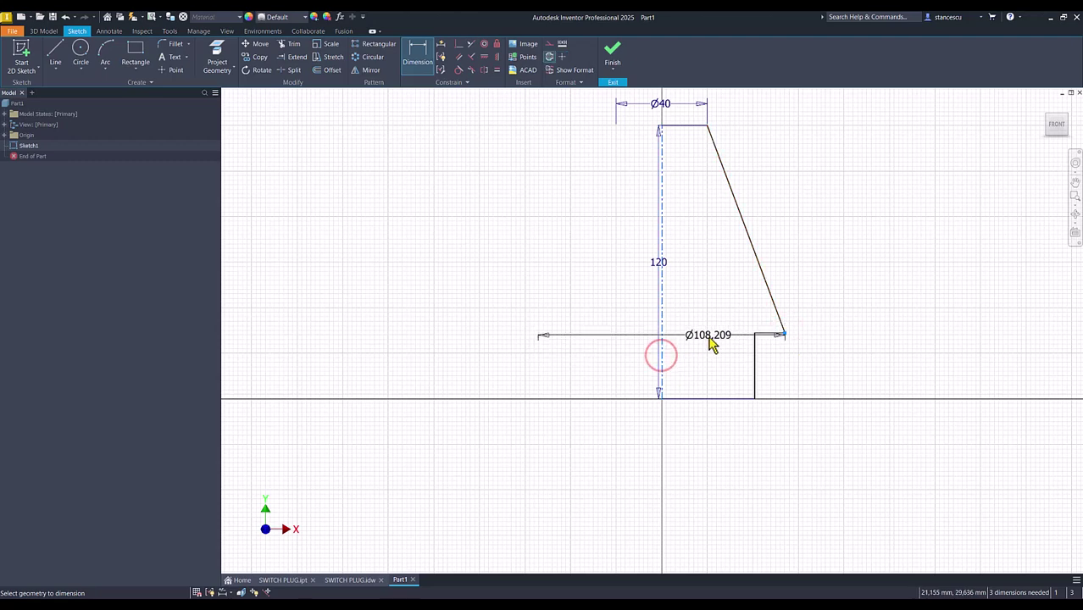
pyautogui.click(714, 458)
pyautogui.write('10')
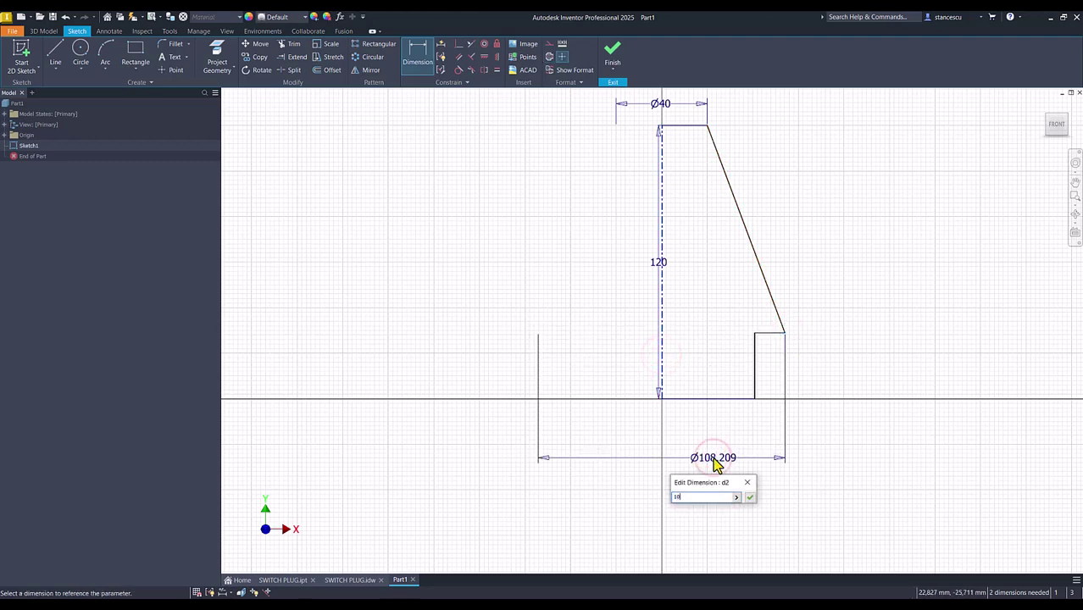
pyautogui.write('0')
pyautogui.press('Return')
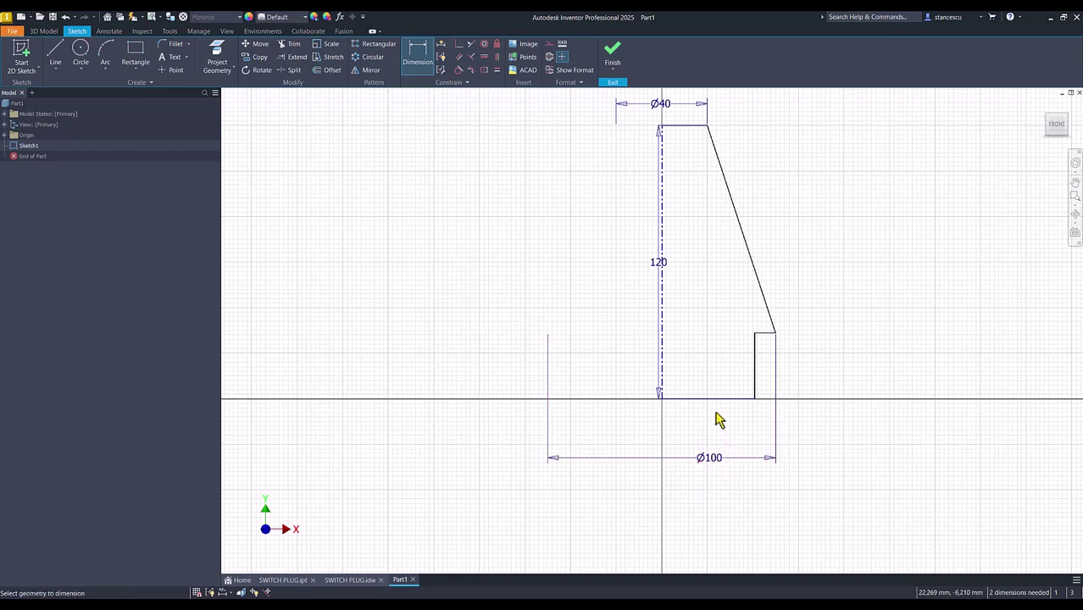
# Set the base step diameter to Ø60 and the shoulder height to 30 mm
pyautogui.click(755, 386)
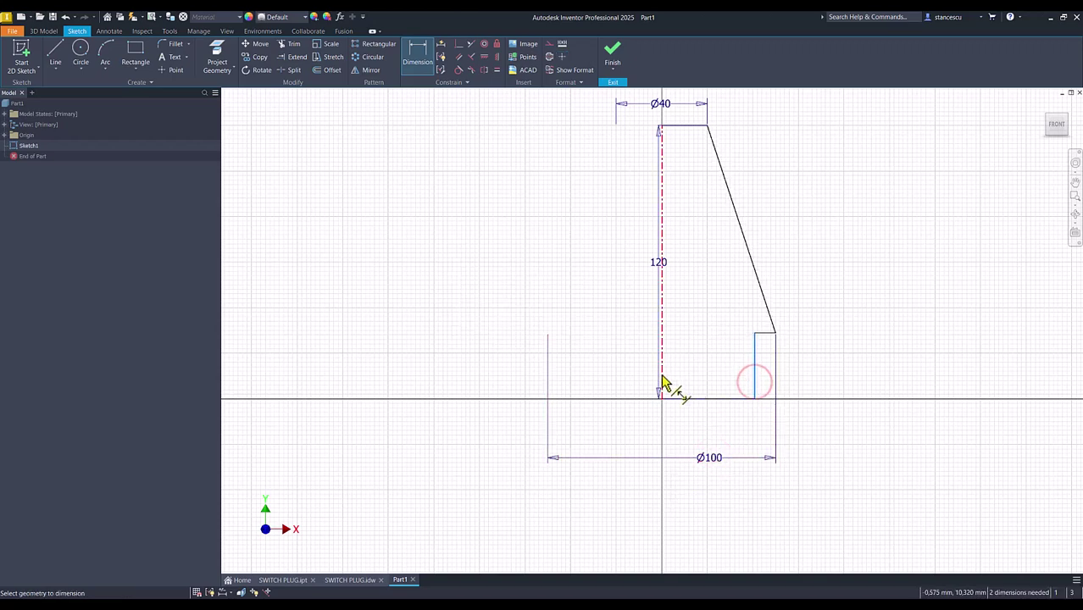
pyautogui.click(665, 383)
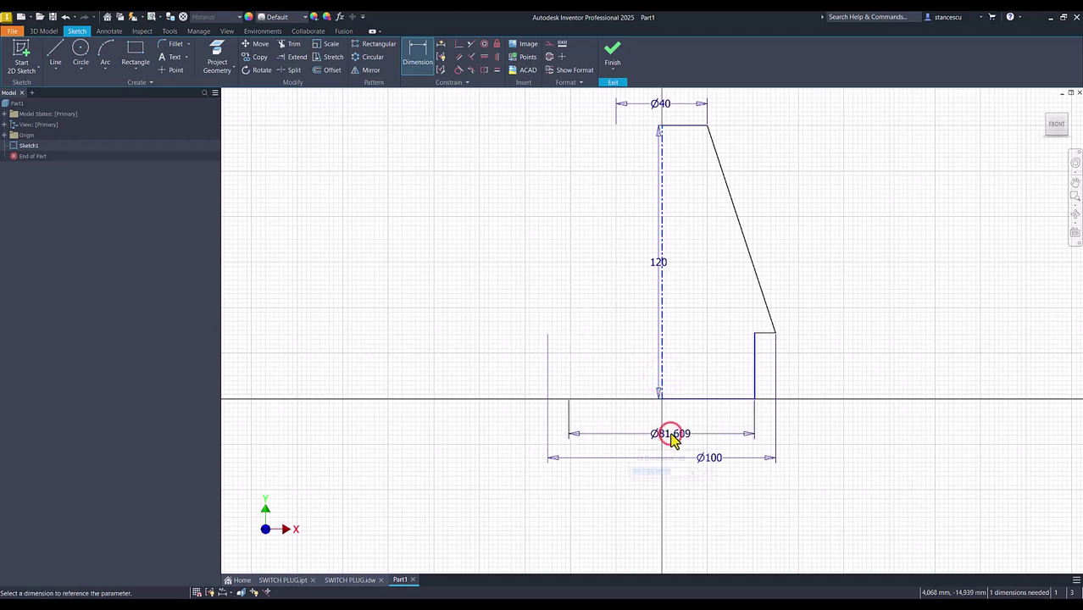
pyautogui.click(672, 435)
pyautogui.write('60')
pyautogui.press('Return')
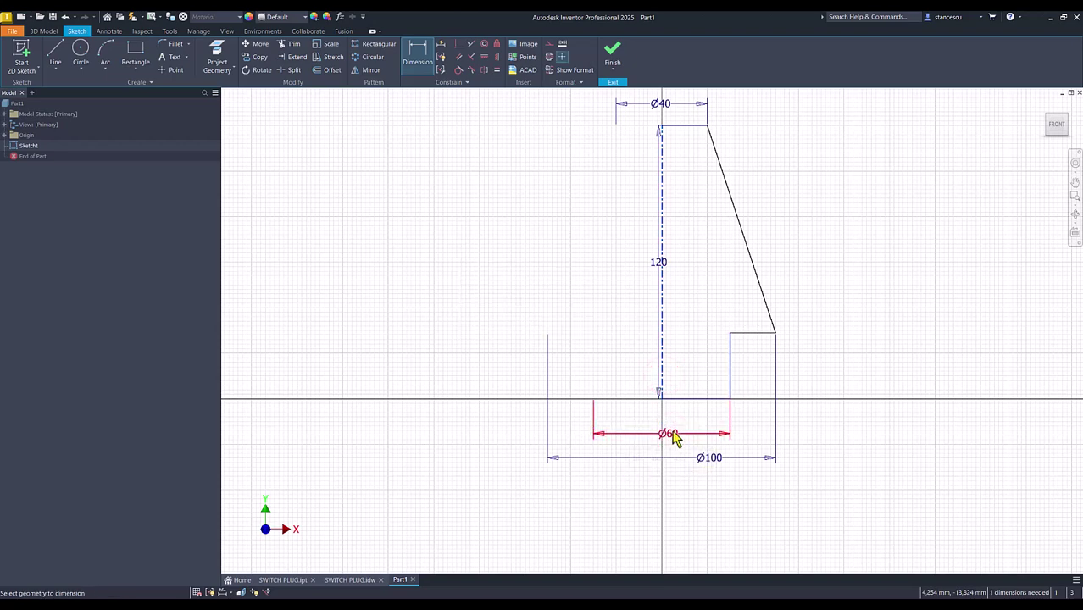
pyautogui.click(731, 357)
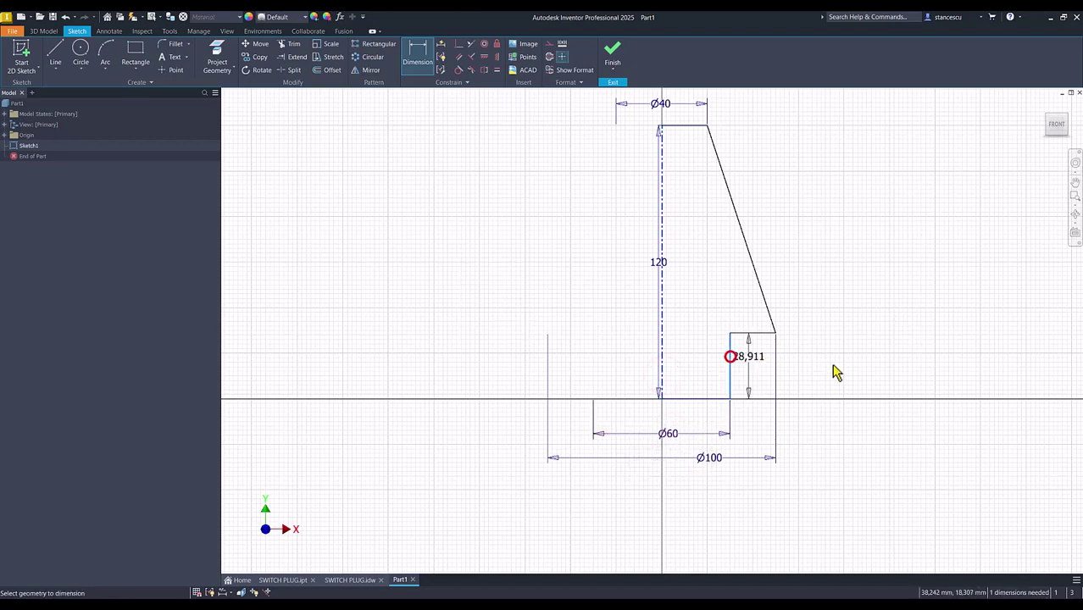
pyautogui.click(850, 364)
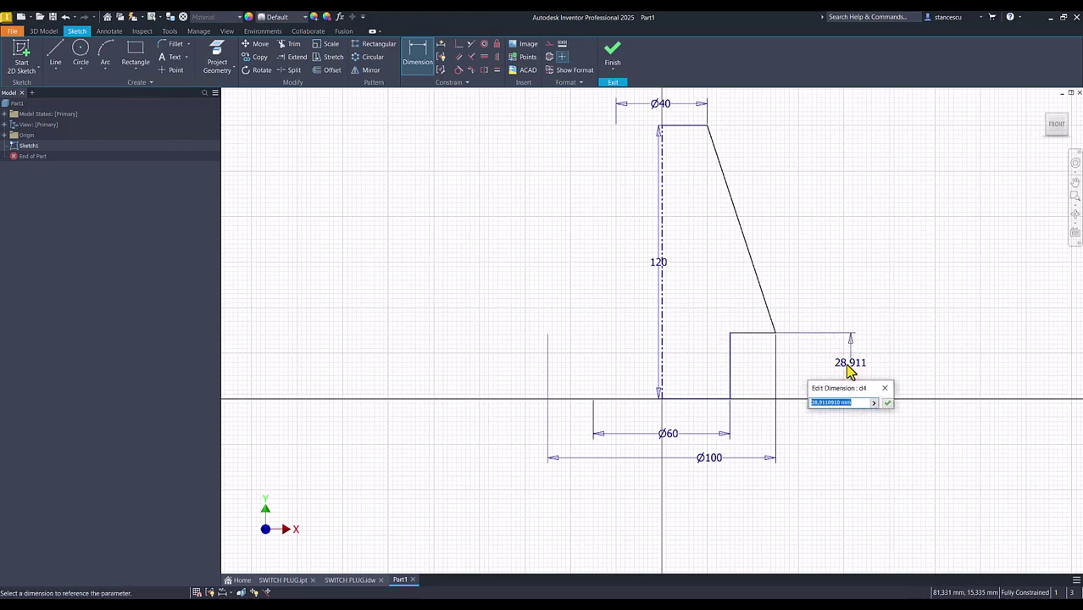
pyautogui.press('Return')
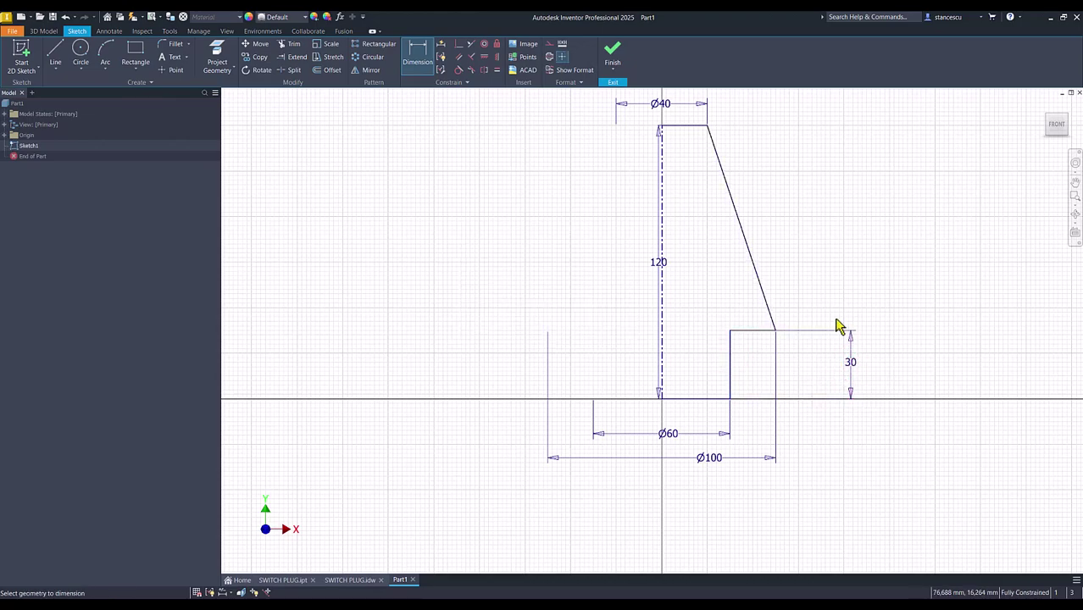
pyautogui.scroll(5, 615, 273)
pyautogui.scroll(-5, 550, 288)
# Revolve the profile a full 360° into Revolution1, then return to Home view and the SWITCH PLUG drawing
pyautogui.hotkey('ctrl', 'Return')
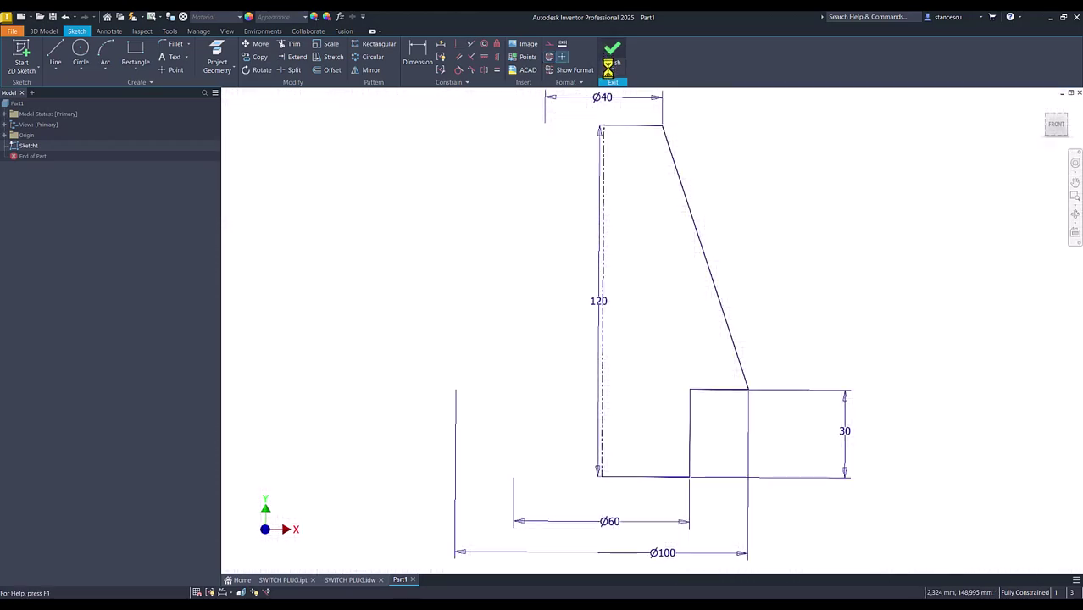
pyautogui.press('Num_Lock')
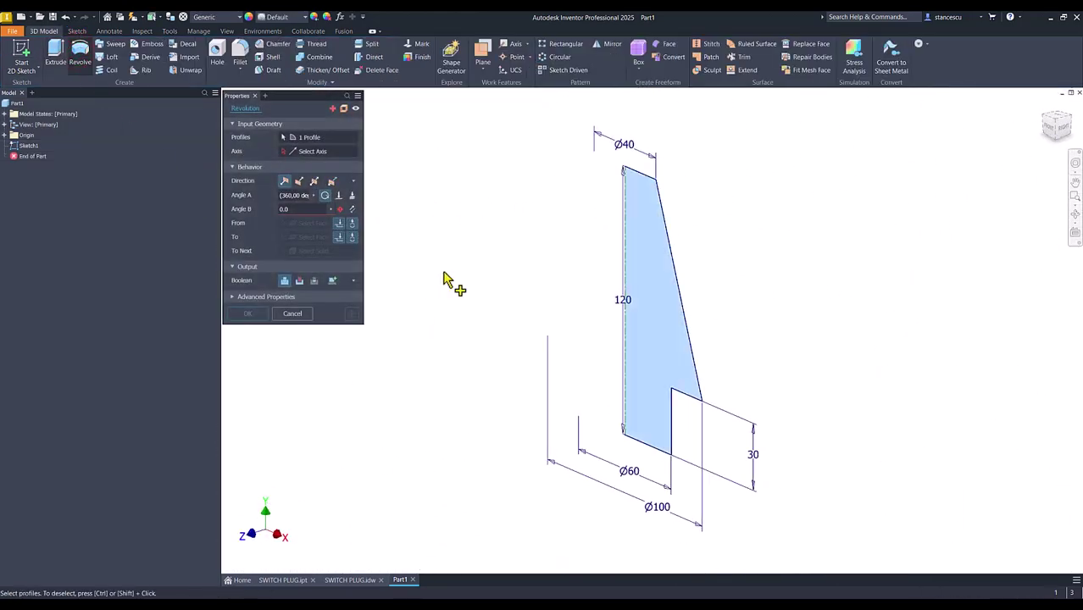
pyautogui.click(255, 261)
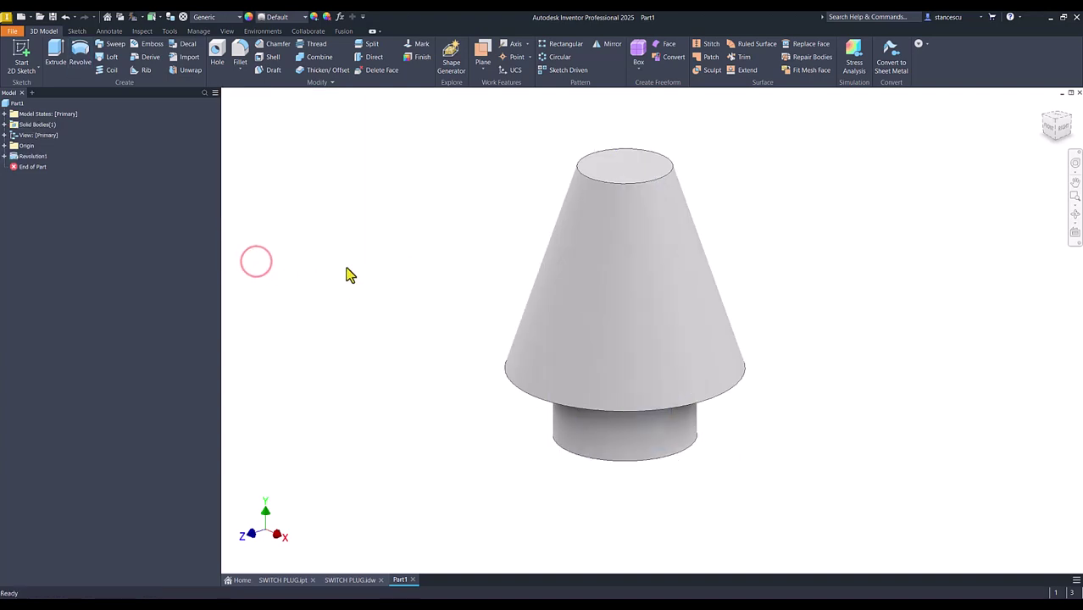
pyautogui.press('F6')
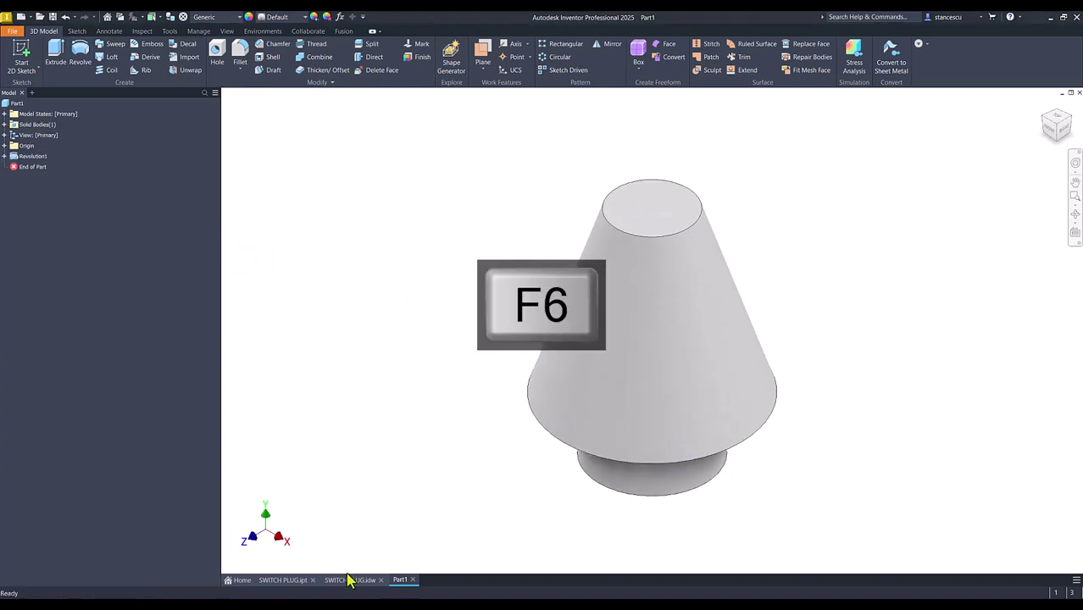
pyautogui.click(348, 581)
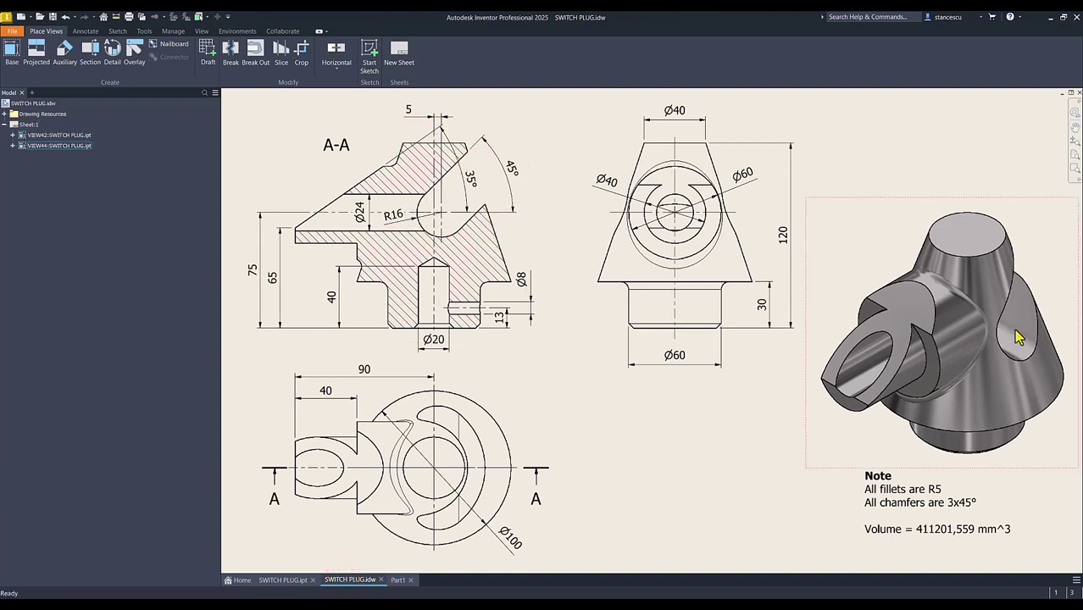
# Inspect the SWITCH PLUG reference model and the drawing's section view, then return to Part1
pyautogui.click(288, 580)
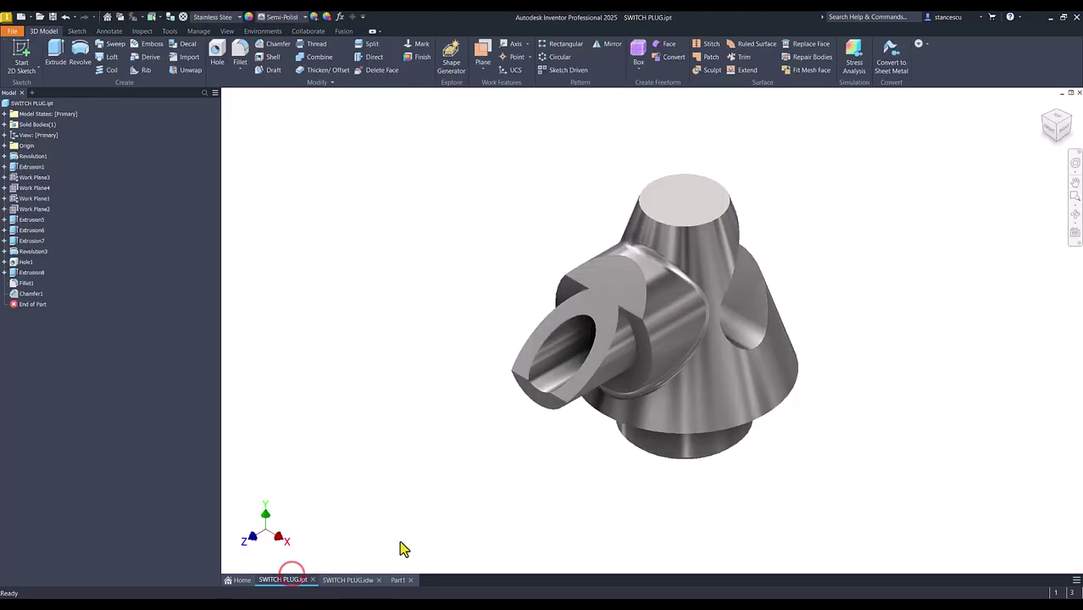
pyautogui.keyDown('shift'); pyautogui.moveTo(830, 355); pyautogui.dragTo(878, 292, button='middle'); pyautogui.keyUp('shift')
pyautogui.press('F6')
pyautogui.click(348, 581)
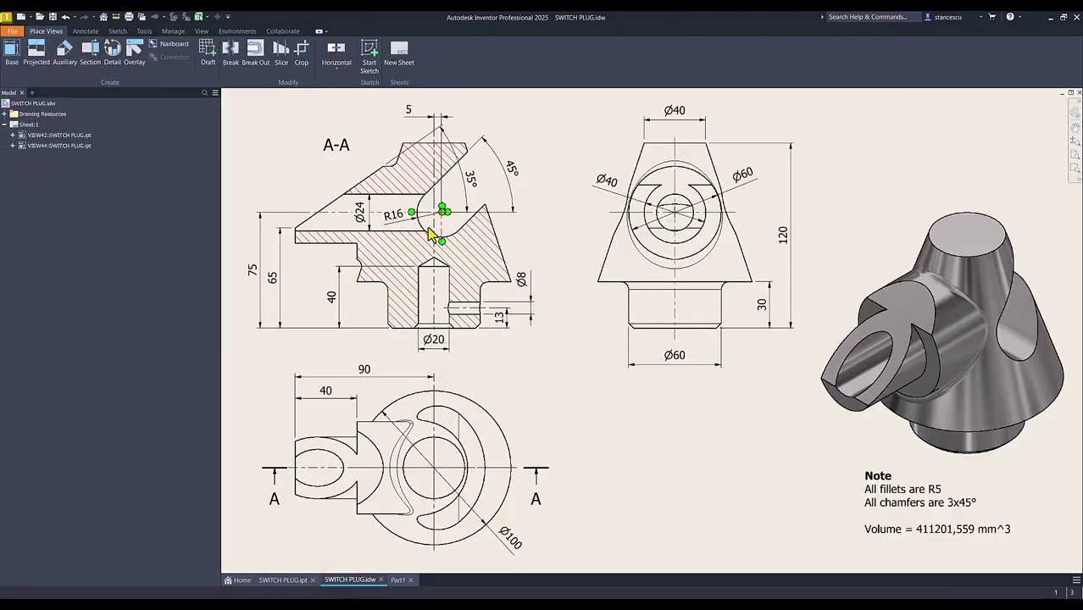
pyautogui.moveTo(428, 227); pyautogui.dragTo(397, 222)
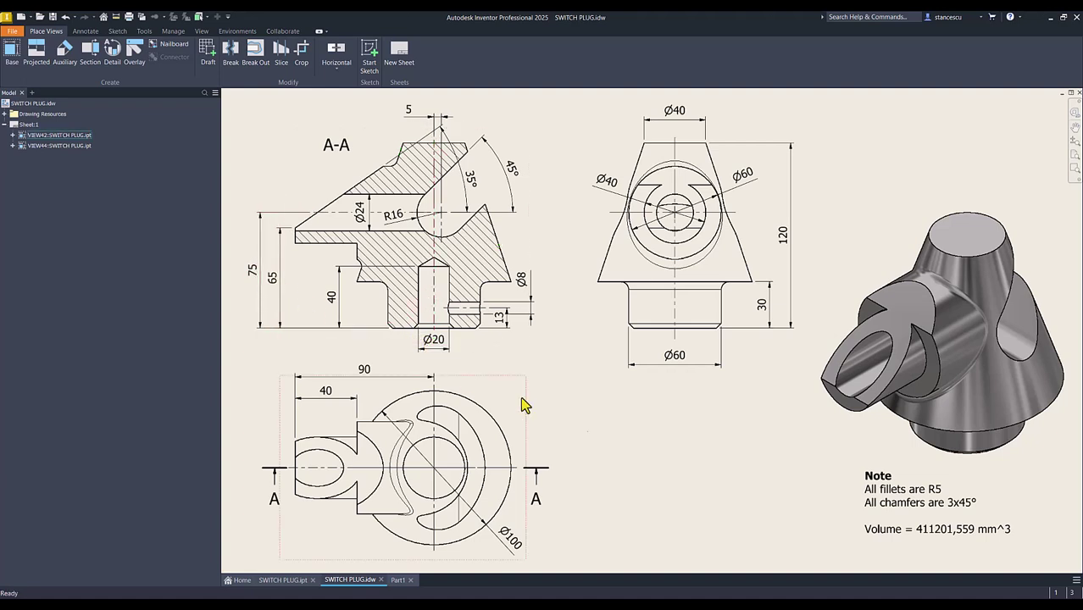
pyautogui.click(399, 580)
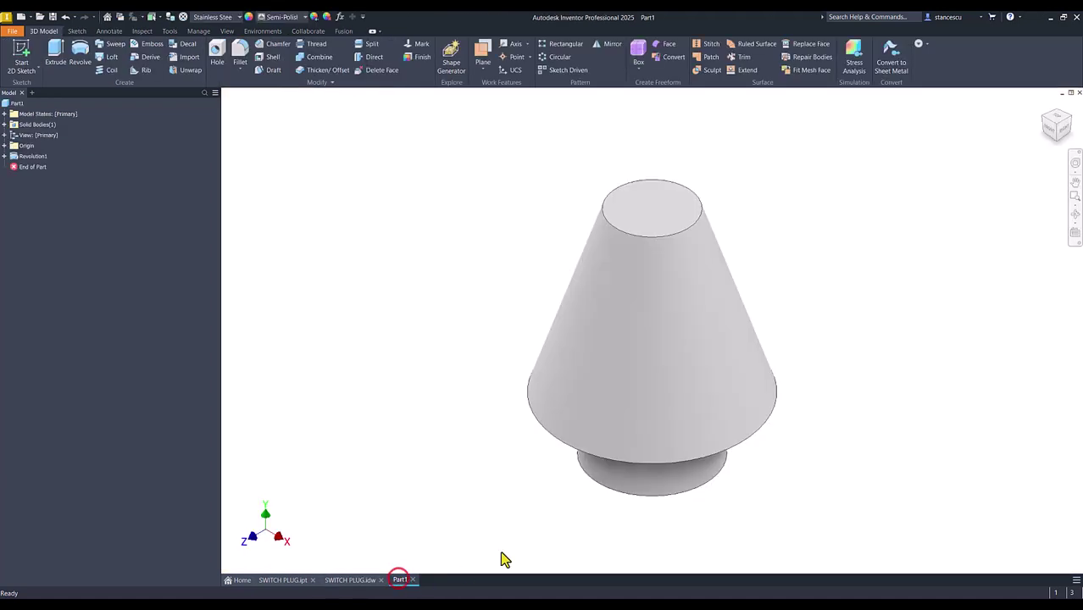
# Create Sketch2 on the YZ origin plane and slice the solid to reveal its cross-section
pyautogui.click(444, 333)
pyautogui.click(5, 145)
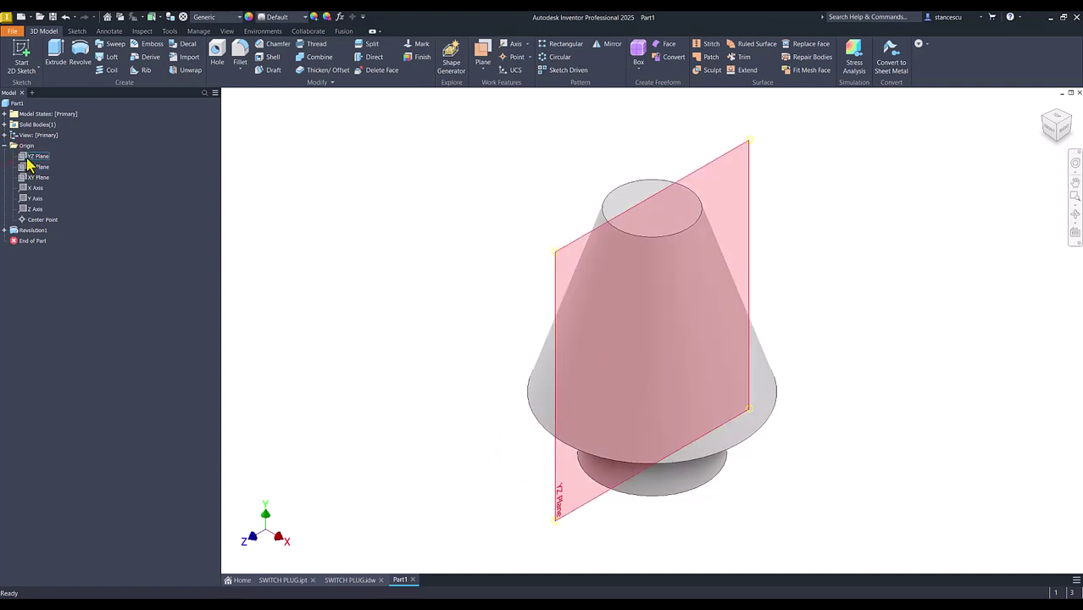
pyautogui.click(28, 158)
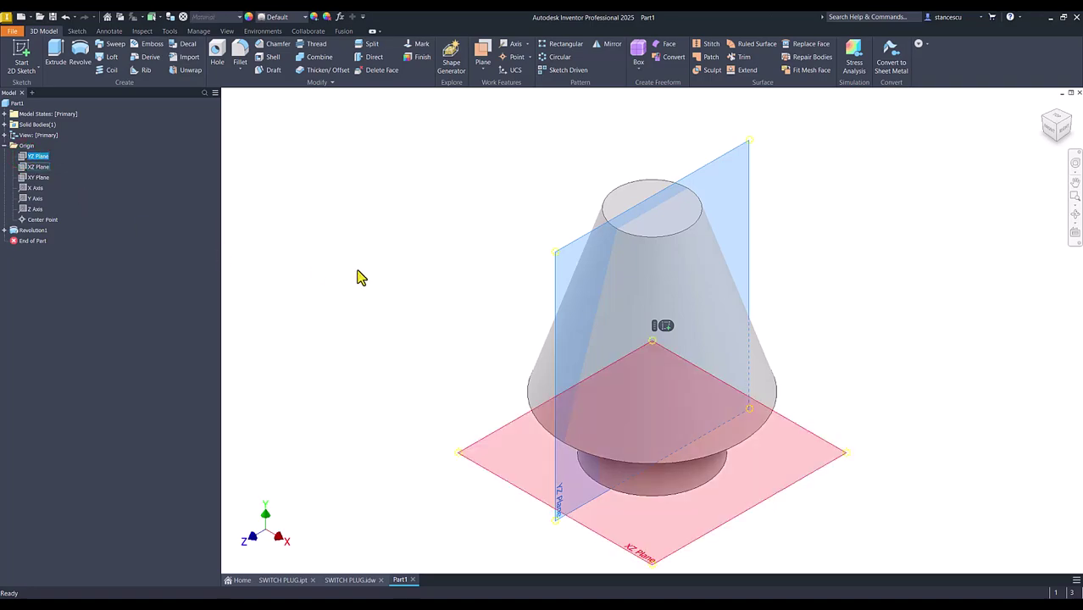
pyautogui.click(665, 325)
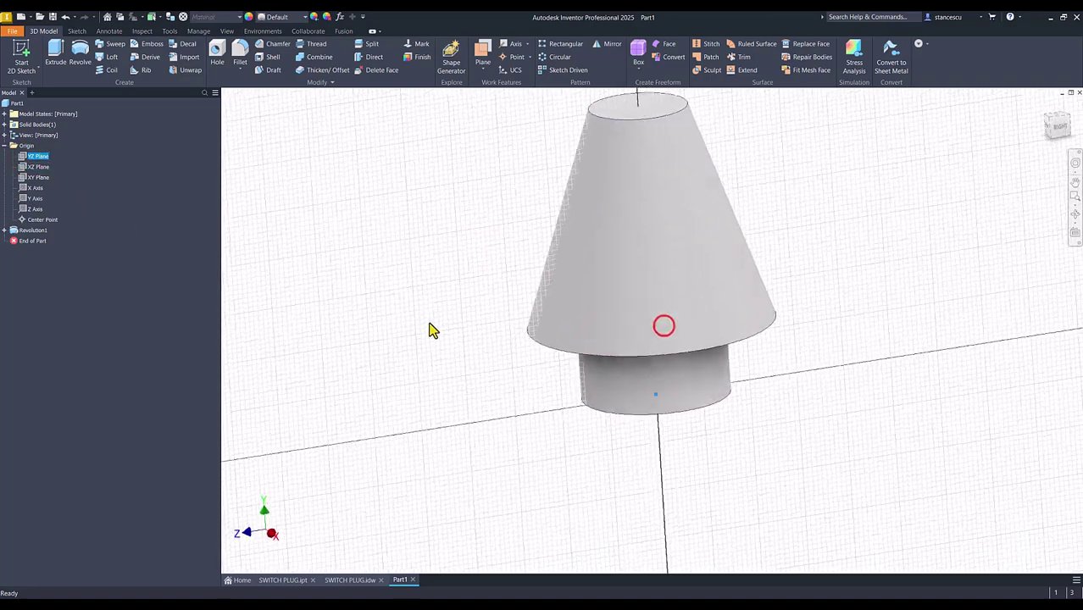
pyautogui.press('Num_Lock')
pyautogui.press('F7')
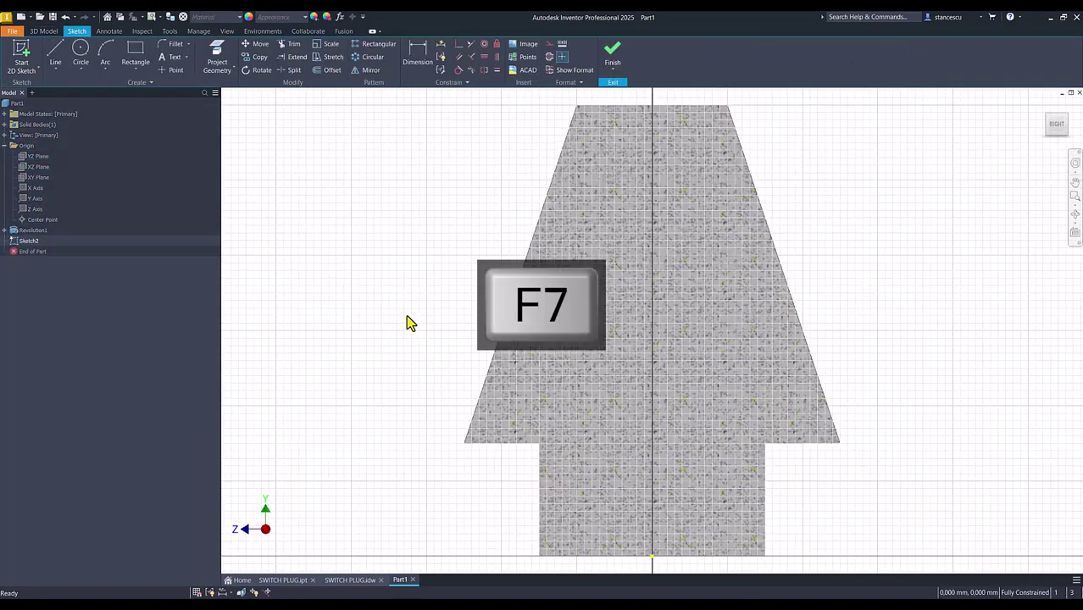
# Project the cone's right slanted edge into Sketch2
pyautogui.click(56, 61)
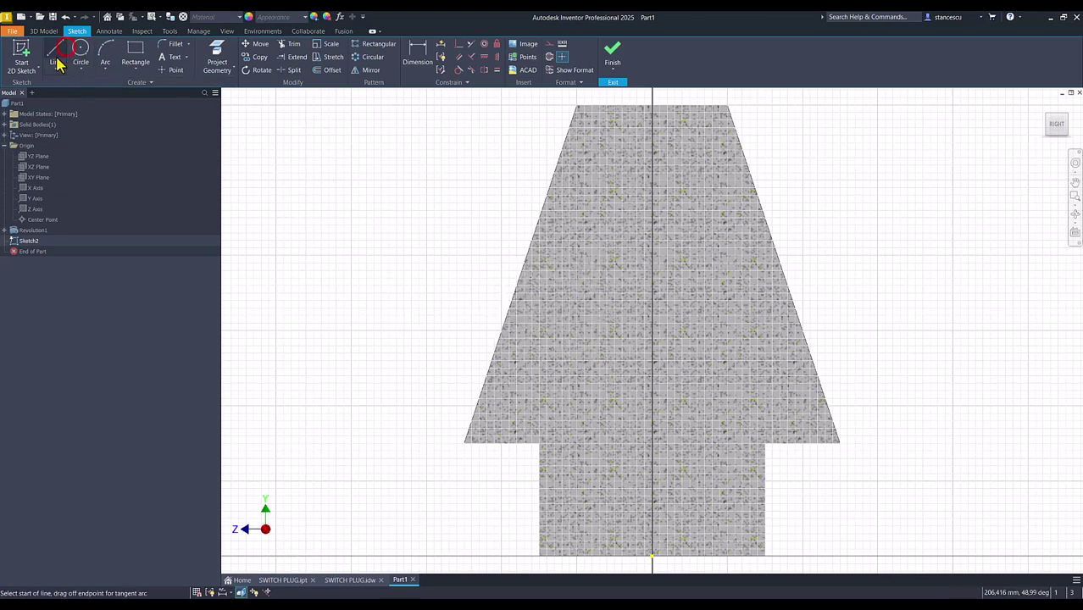
pyautogui.click(216, 65)
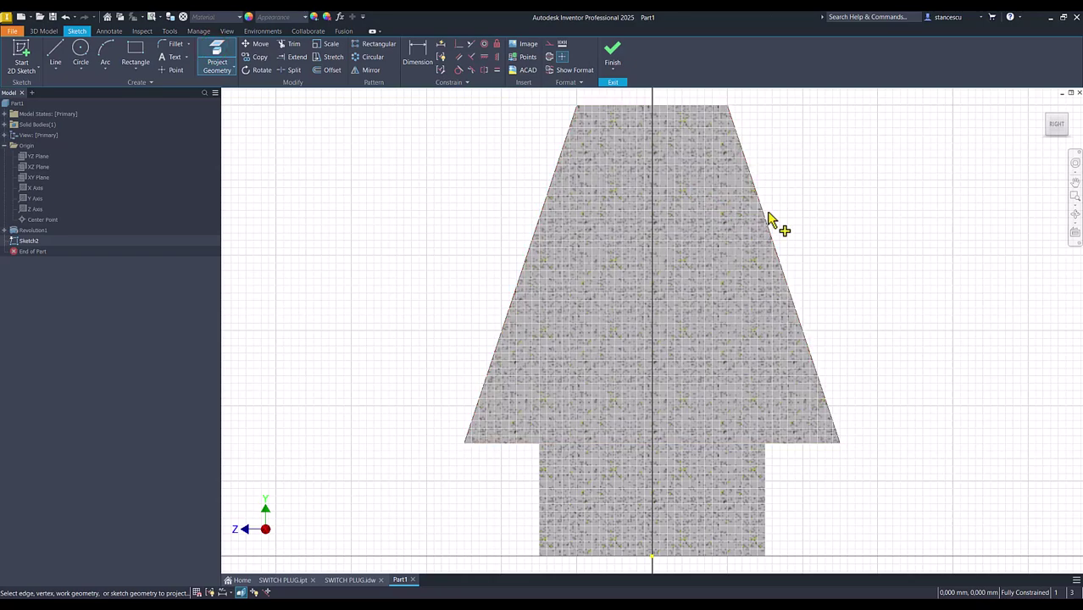
pyautogui.click(767, 219)
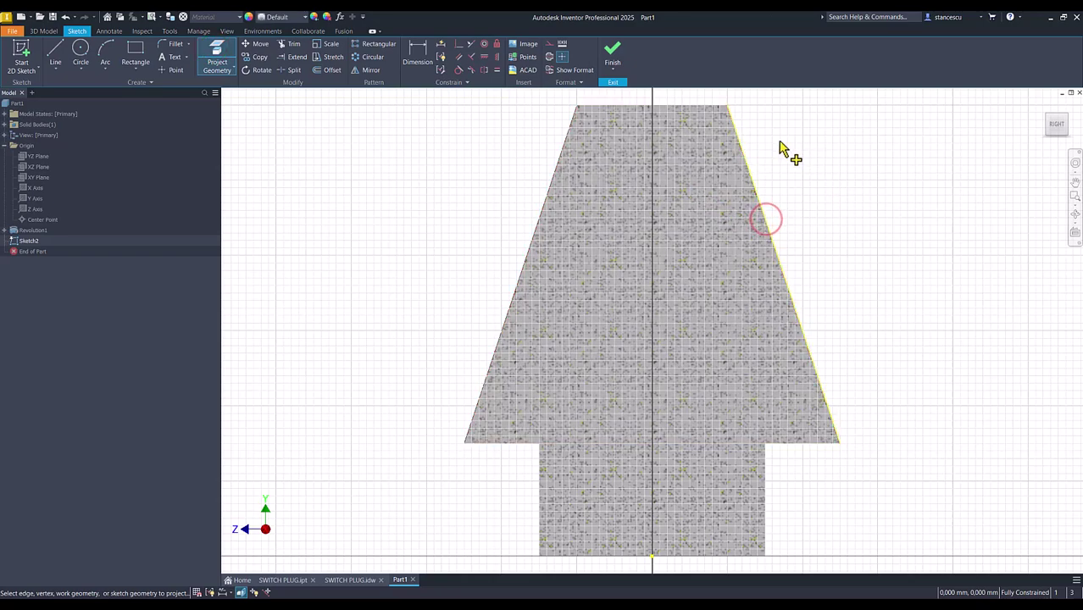
# Draw the slot outline: a line from the slanted edge, a tangent arc end, and a return line
pyautogui.click(55, 55)
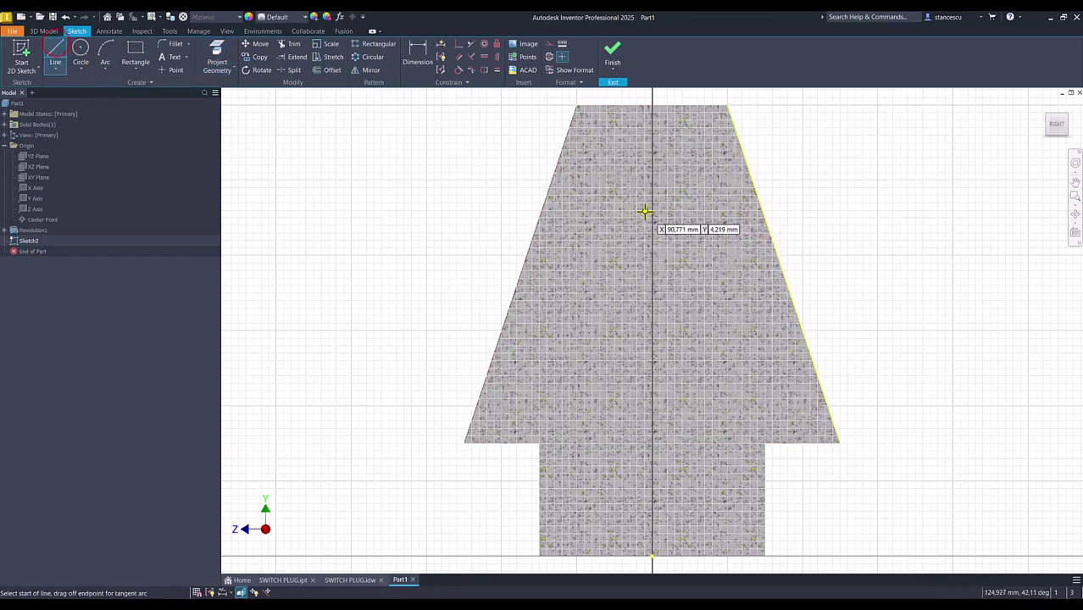
pyautogui.click(759, 203)
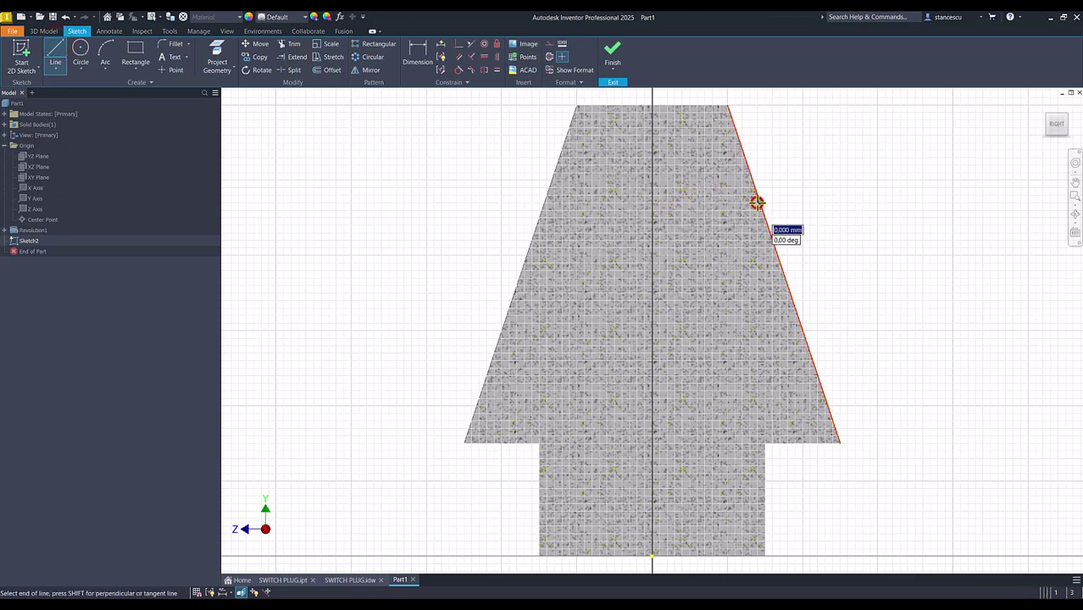
pyautogui.click(679, 264)
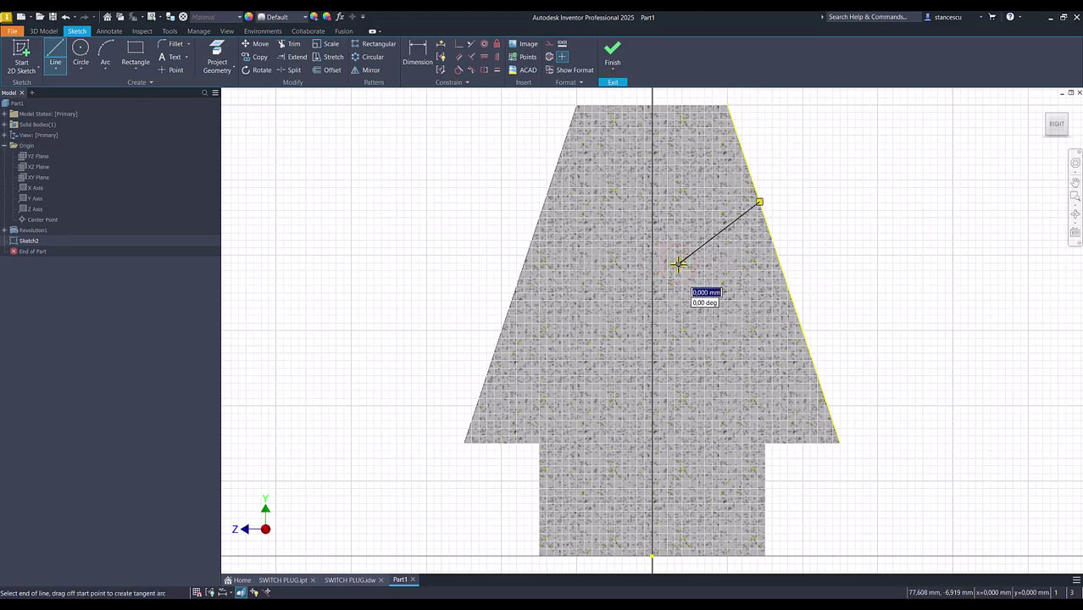
pyautogui.moveTo(679, 264); pyautogui.dragTo(738, 344)
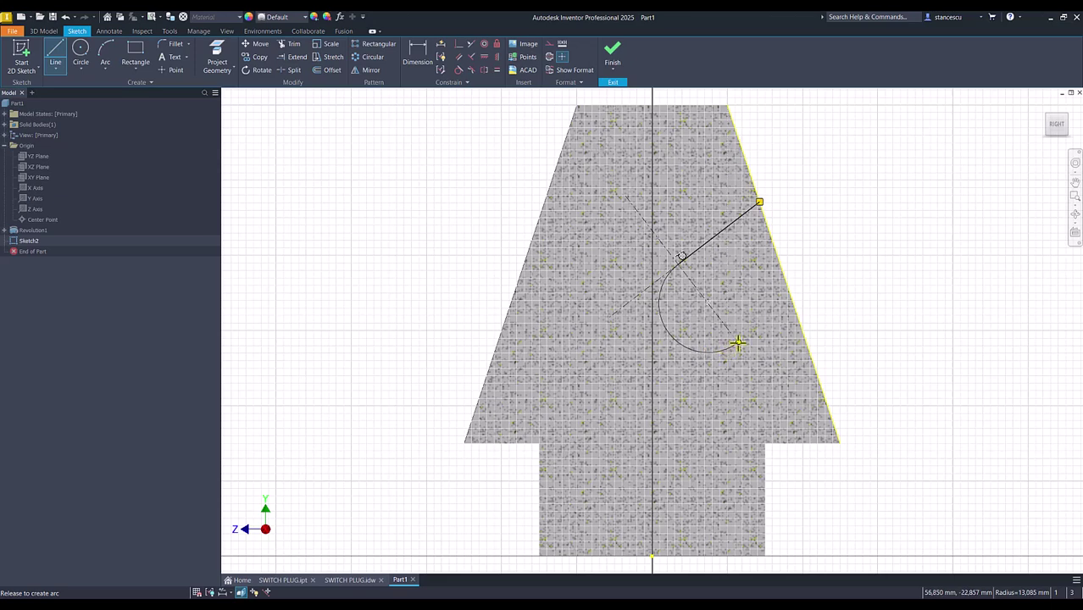
pyautogui.moveTo(738, 343); pyautogui.dragTo(739, 342)
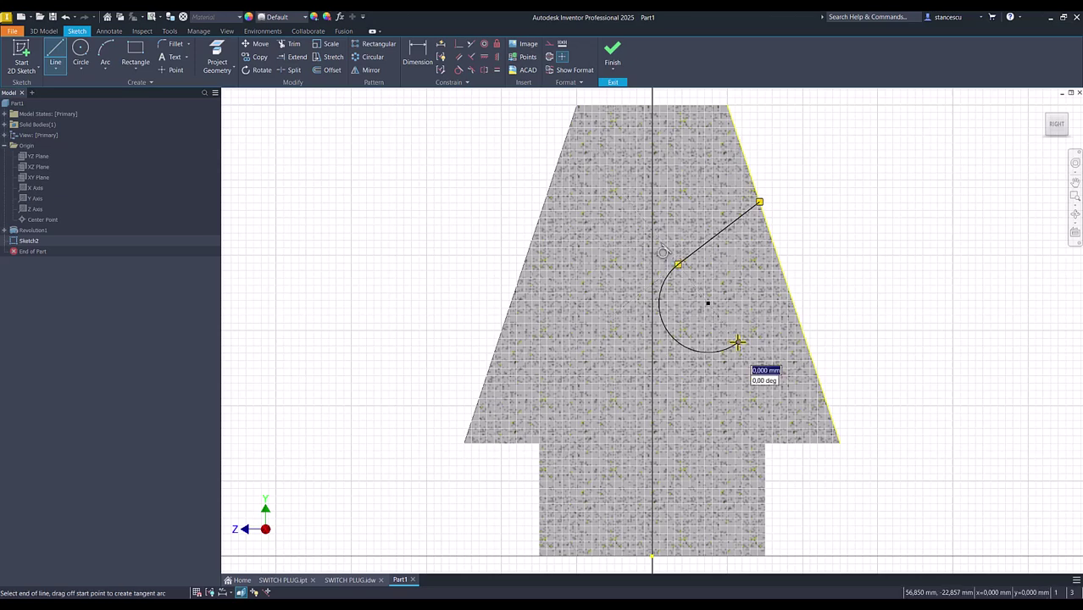
pyautogui.doubleClick(792, 301)
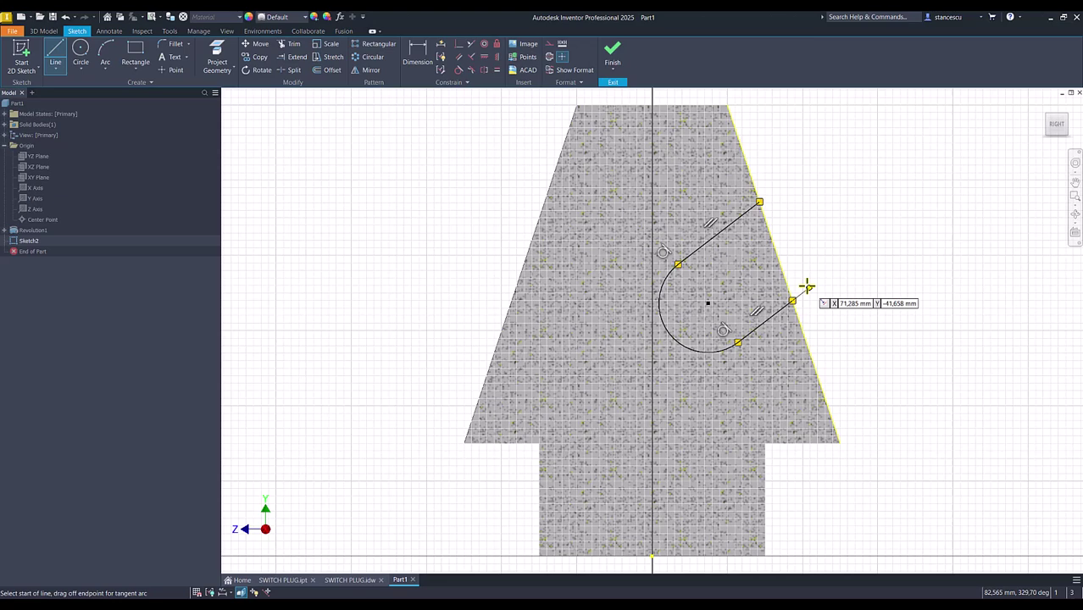
pyautogui.press('Escape')
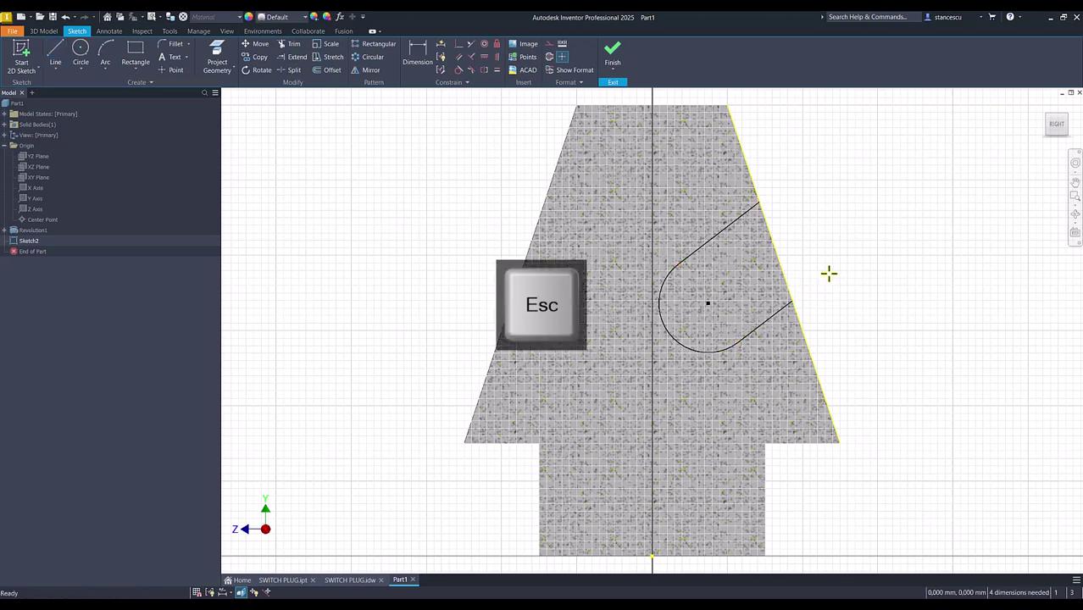
# Dimension the slot's arc centre 5 mm from the axis and 75 mm up from the base
pyautogui.click(417, 53)
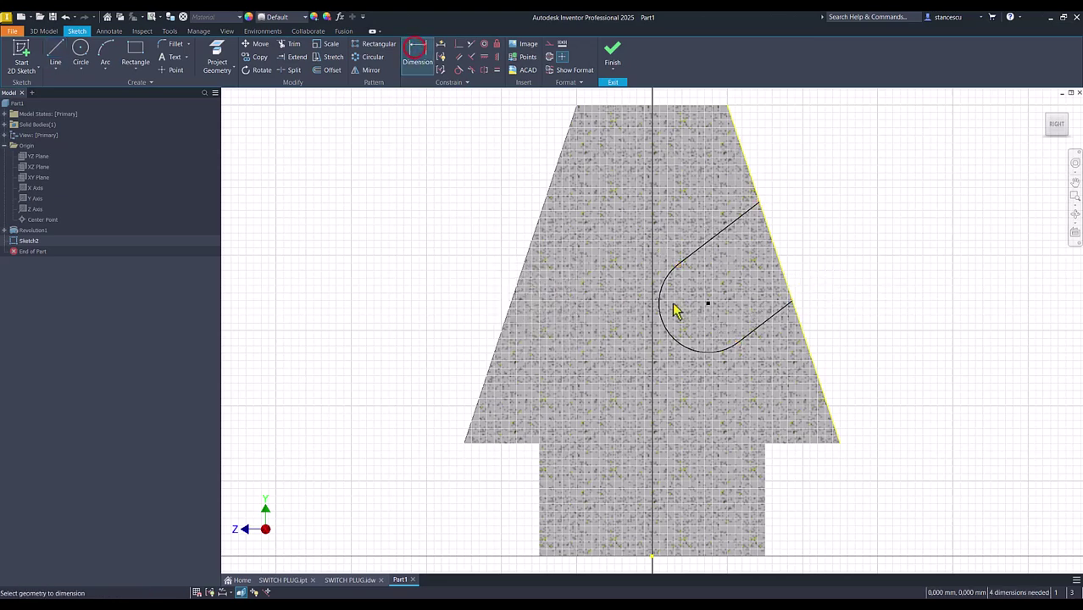
pyautogui.click(707, 304)
pyautogui.click(651, 558)
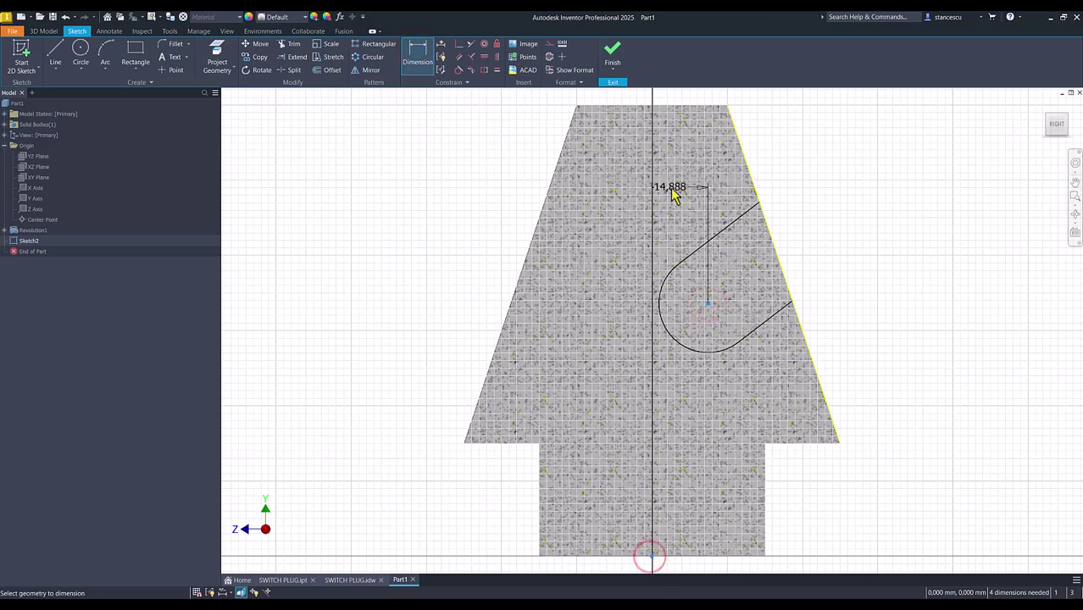
pyautogui.click(778, 154)
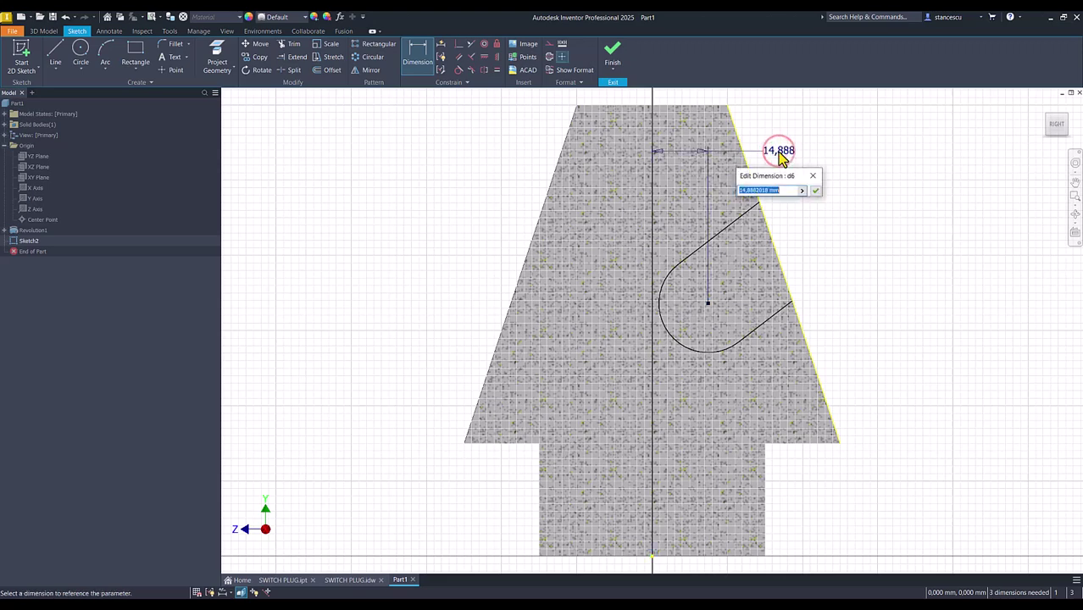
pyautogui.write('5')
pyautogui.press('Return')
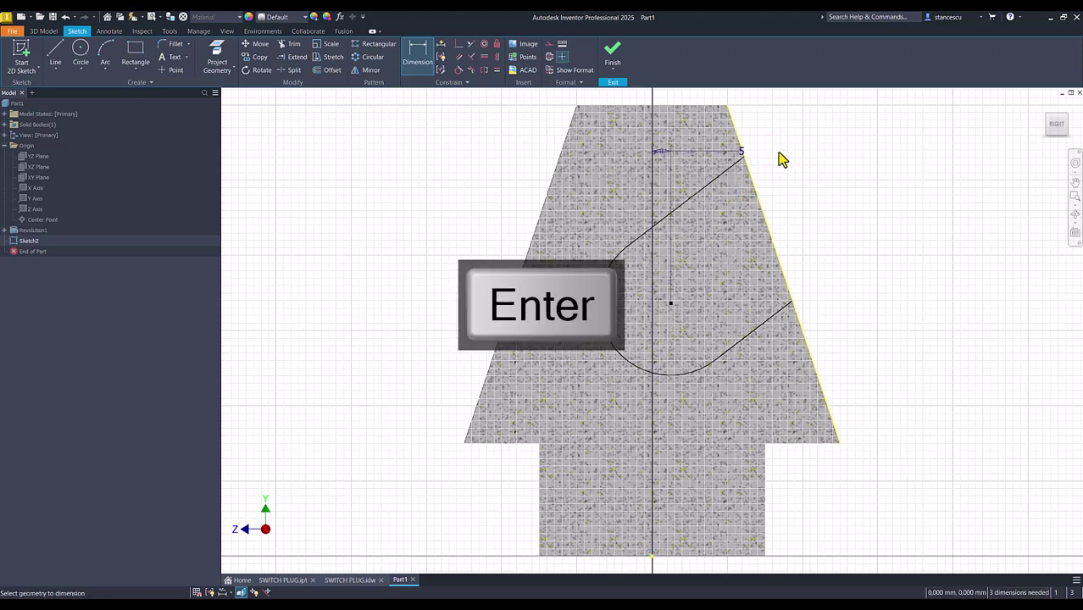
pyautogui.click(672, 304)
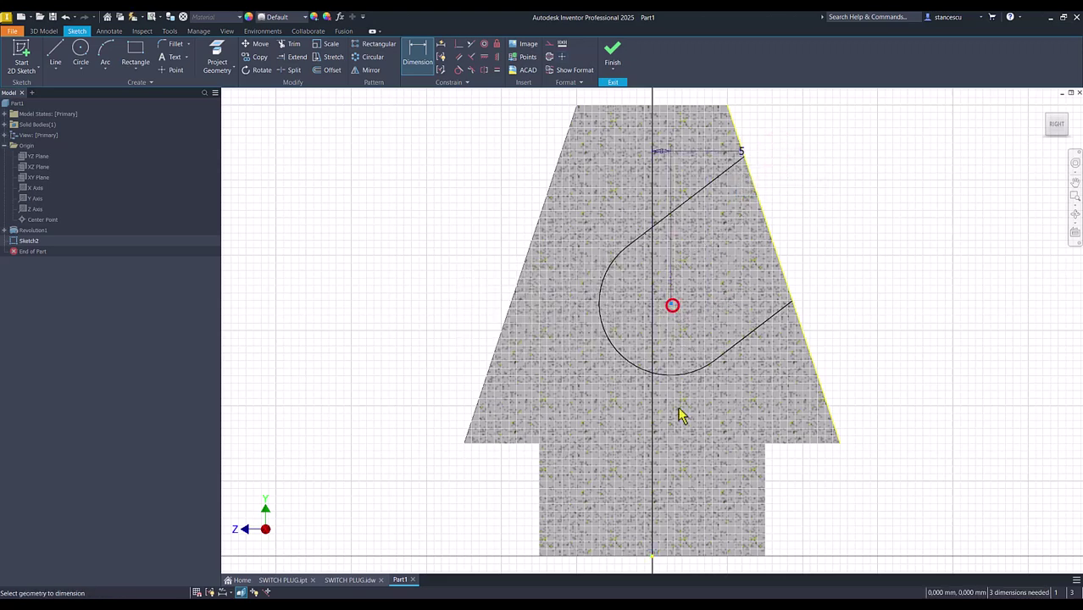
pyautogui.click(653, 556)
pyautogui.click(343, 400)
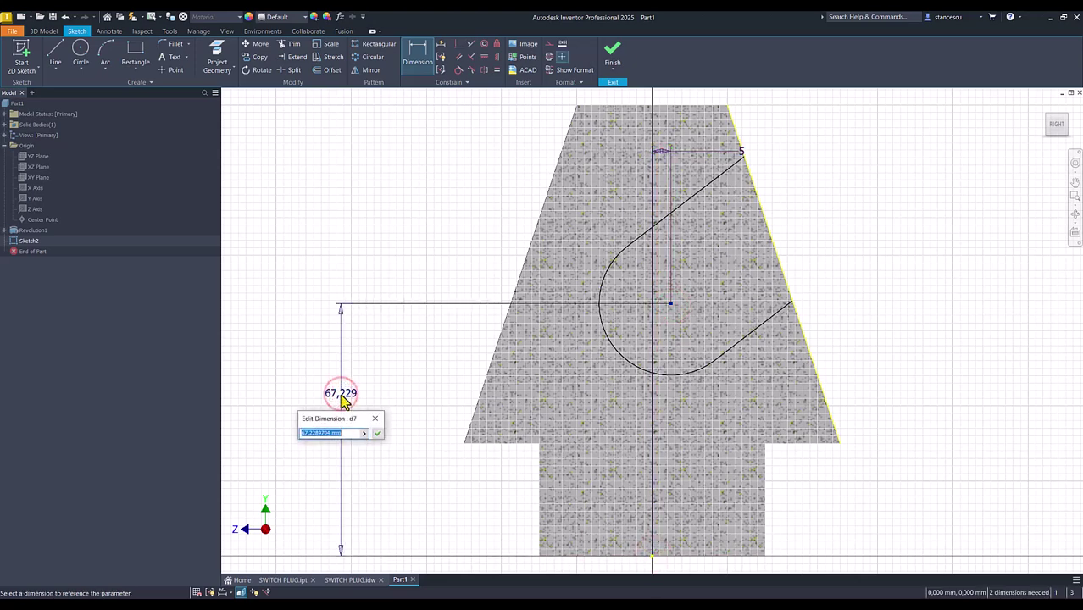
pyautogui.write('75')
pyautogui.press('Return')
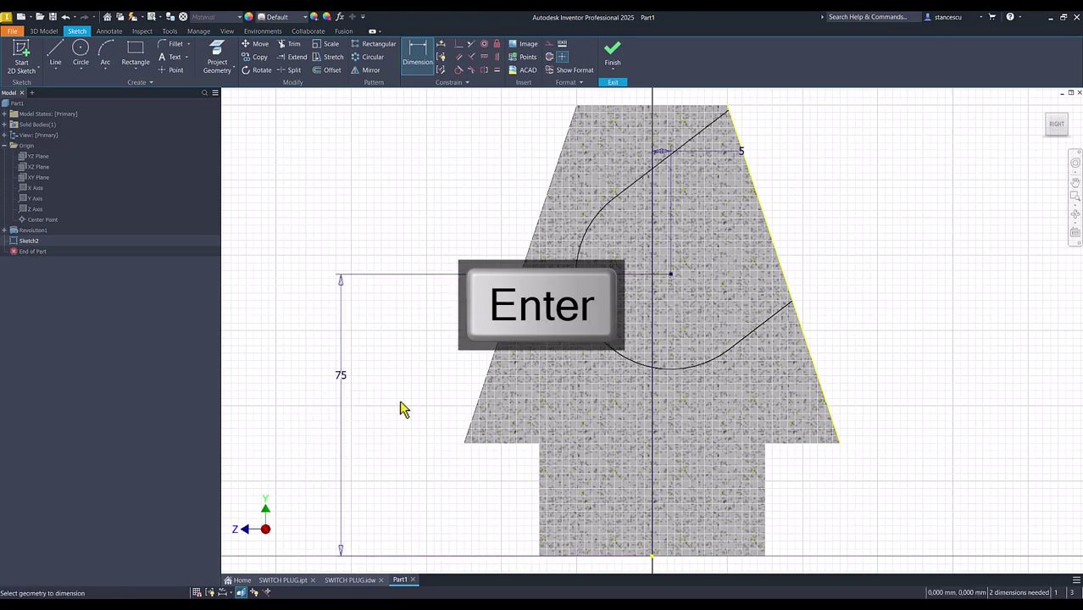
# Give the slot's rounded end a 16 diameter dimension
pyautogui.click(602, 354)
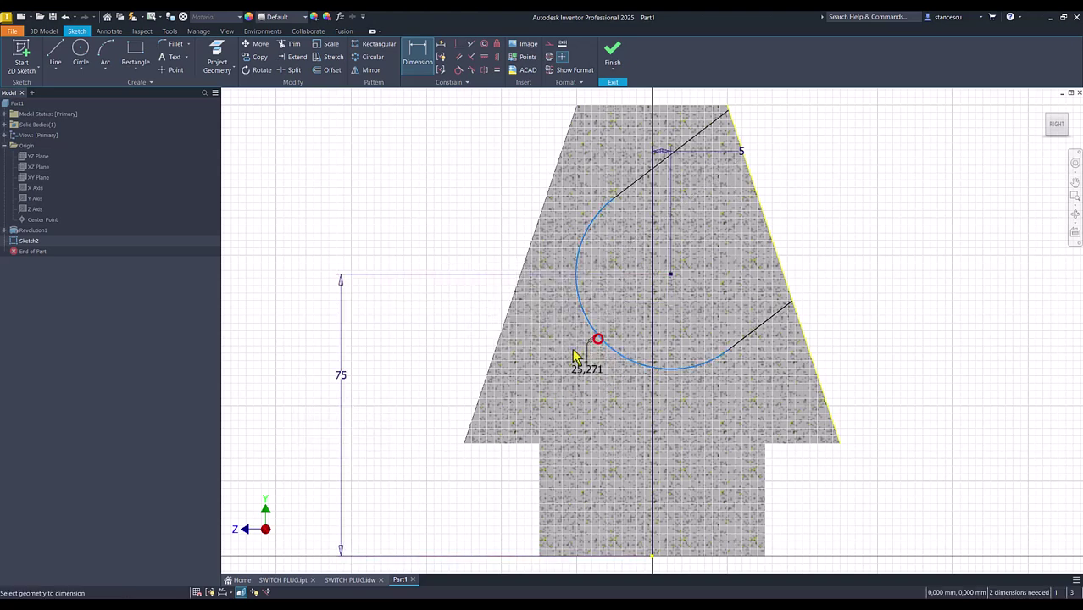
pyautogui.click(459, 341)
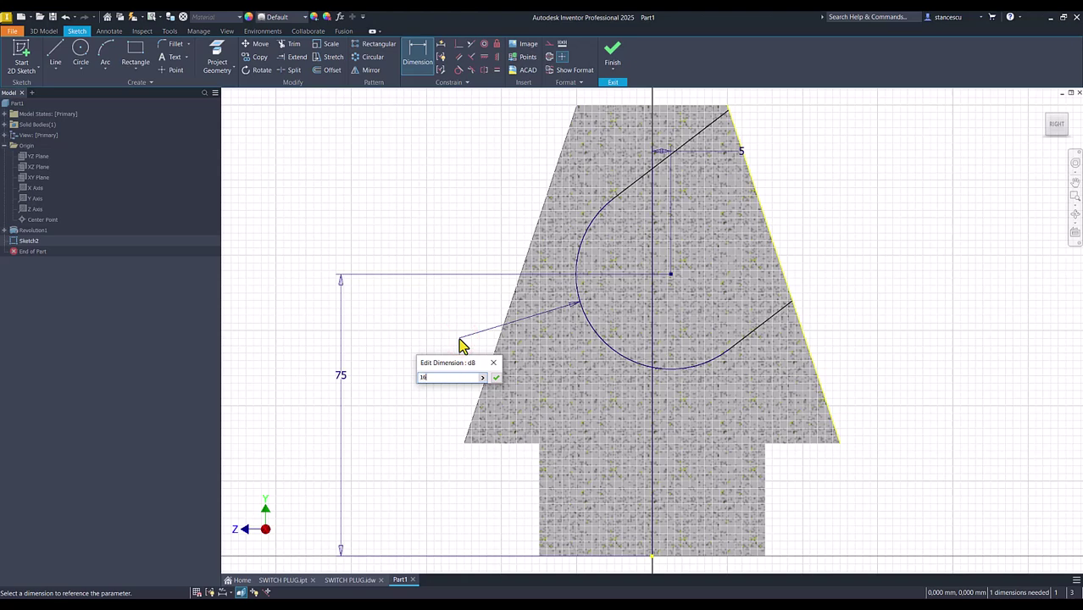
pyautogui.press('Return')
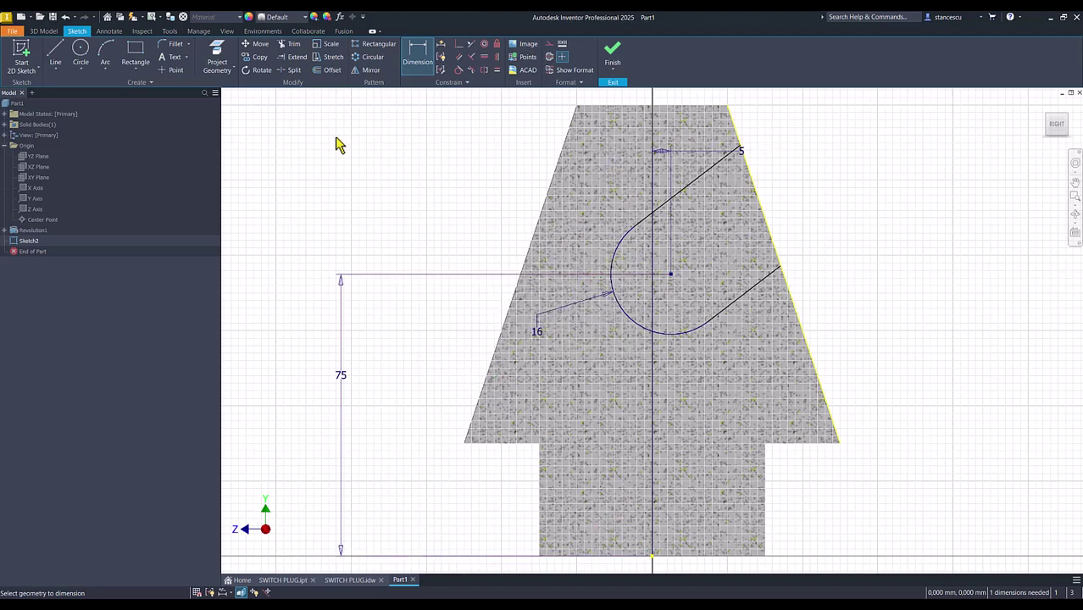
pyautogui.click(217, 59)
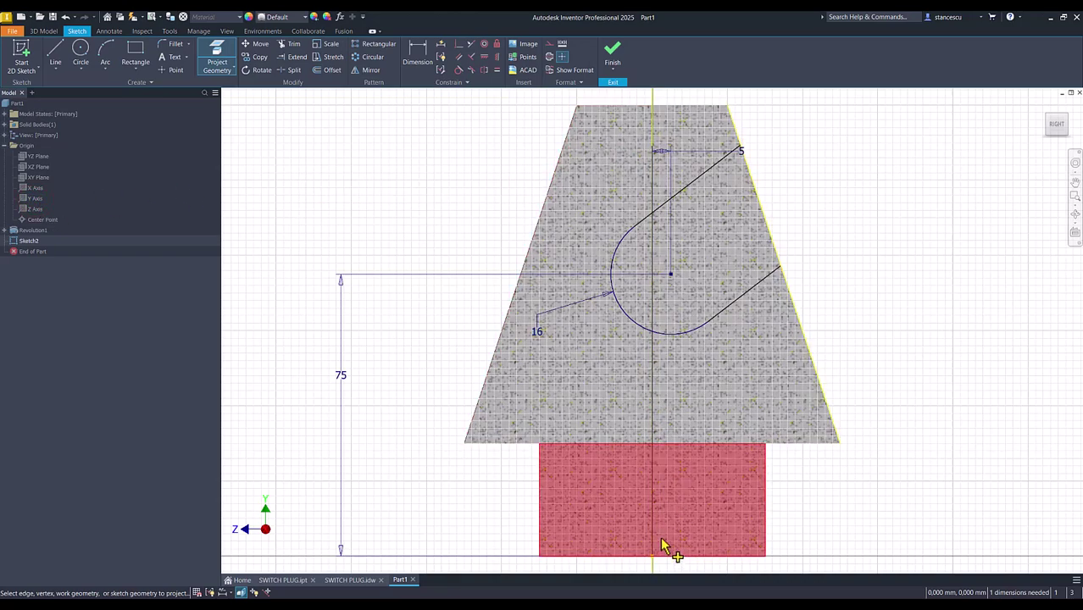
# Turn the projected vertical axis into construction geometry
pyautogui.press('Escape')
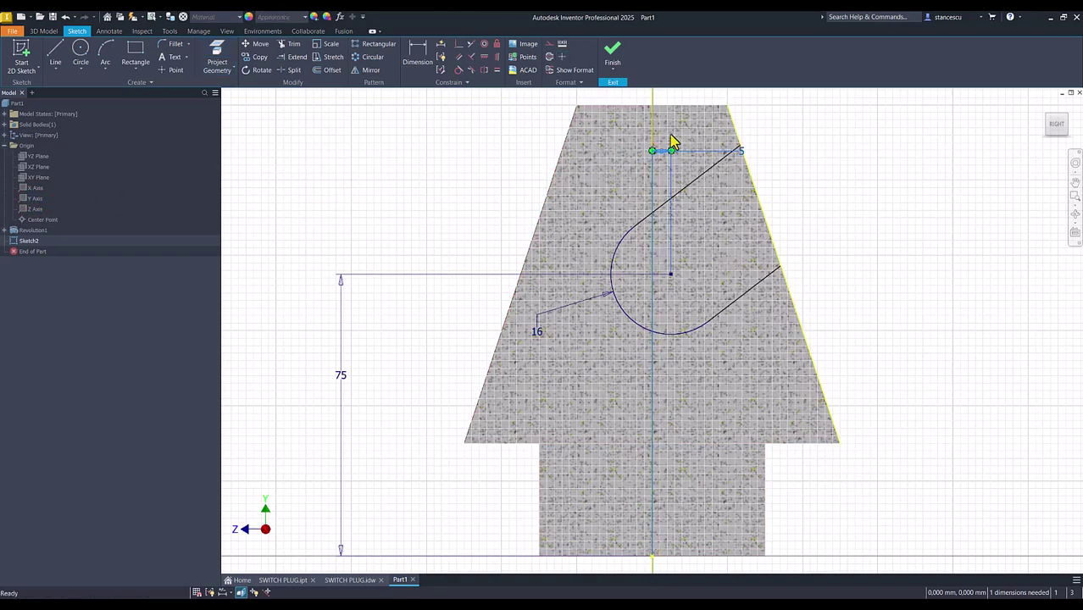
pyautogui.click(651, 121)
pyautogui.rightClick(882, 140)
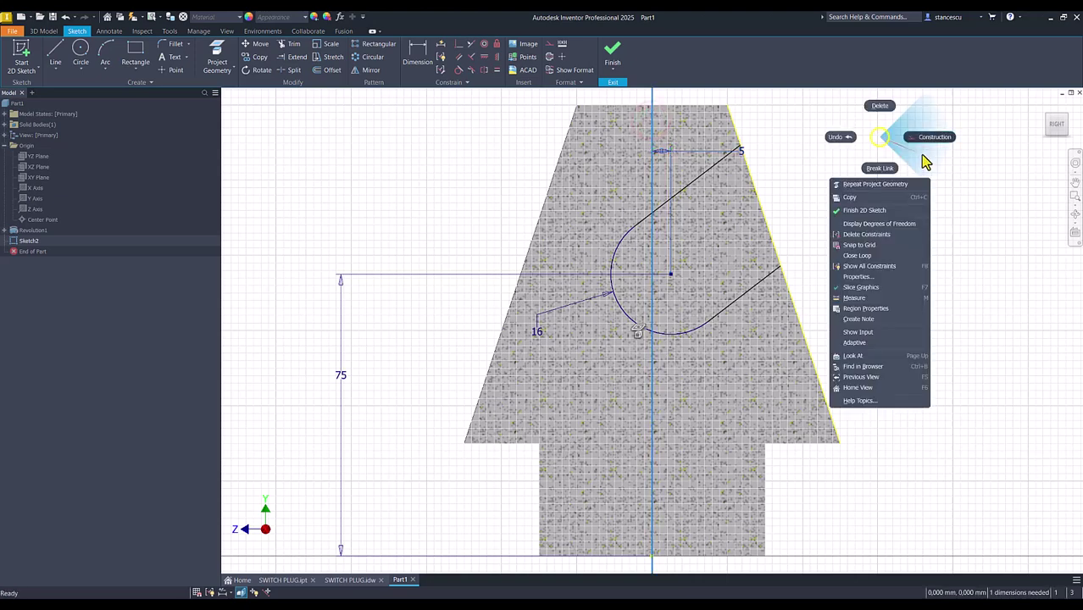
pyautogui.click(935, 137)
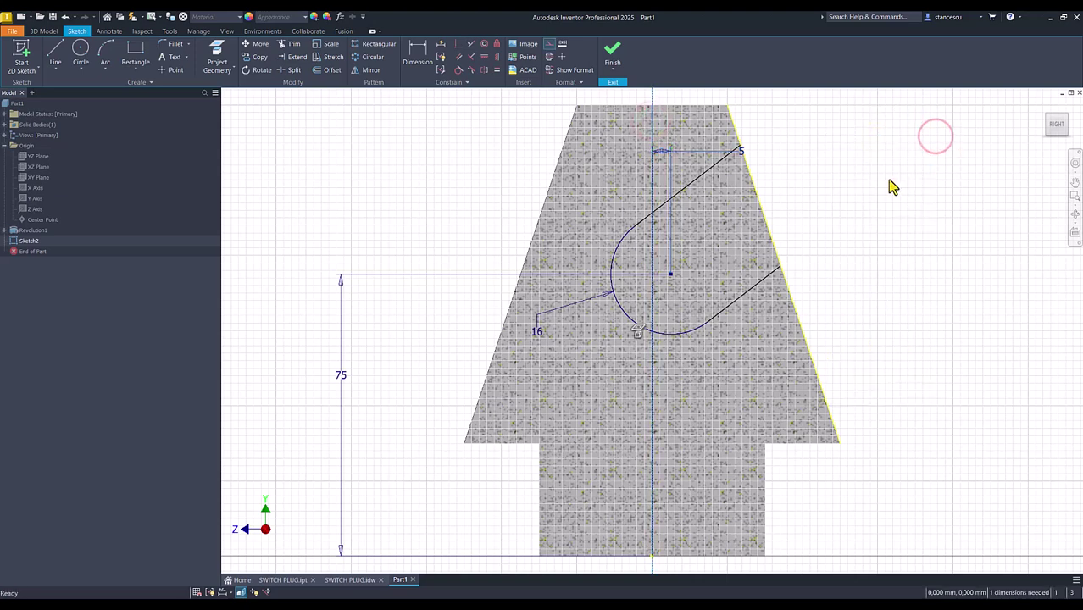
# Fix the slot at 45° from the vertical axis and finish the sketch
pyautogui.click(418, 51)
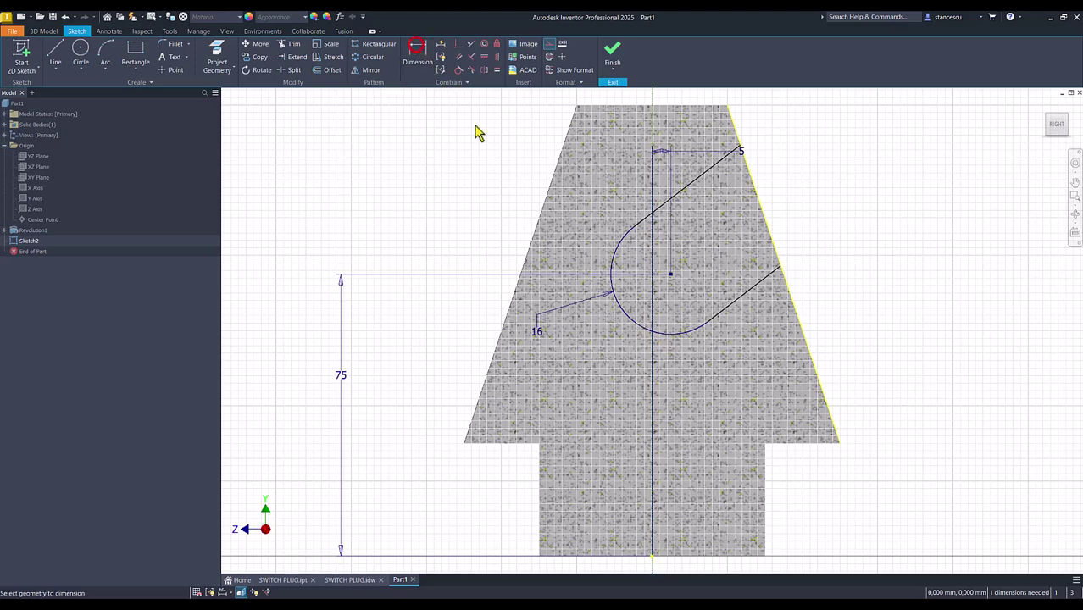
pyautogui.click(704, 181)
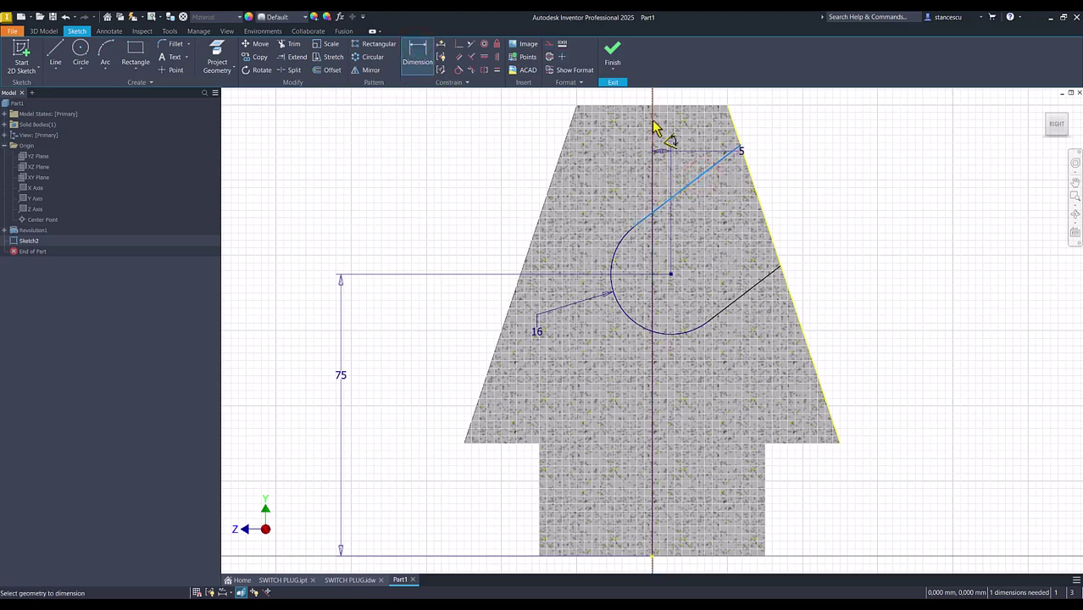
pyautogui.click(652, 113)
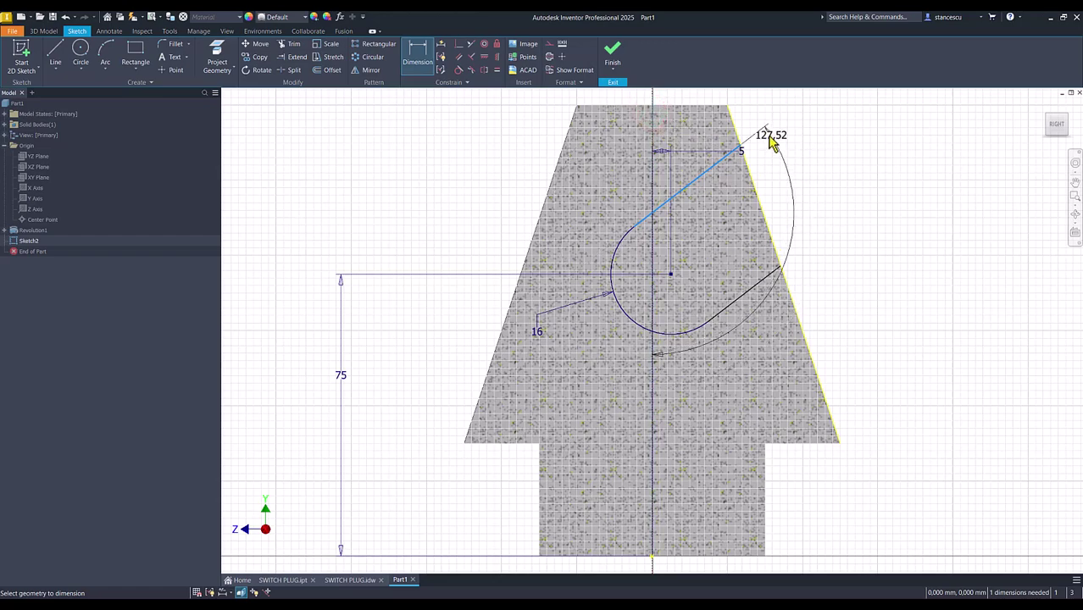
pyautogui.moveTo(737, 121); pyautogui.dragTo(750, 178, button='middle')
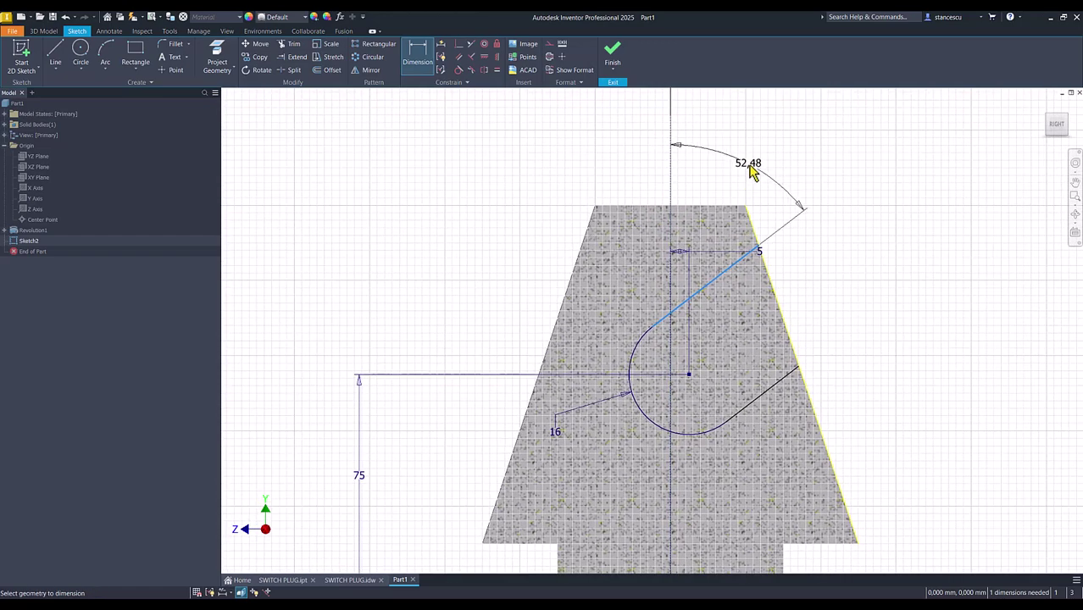
pyautogui.click(749, 175)
pyautogui.write('45')
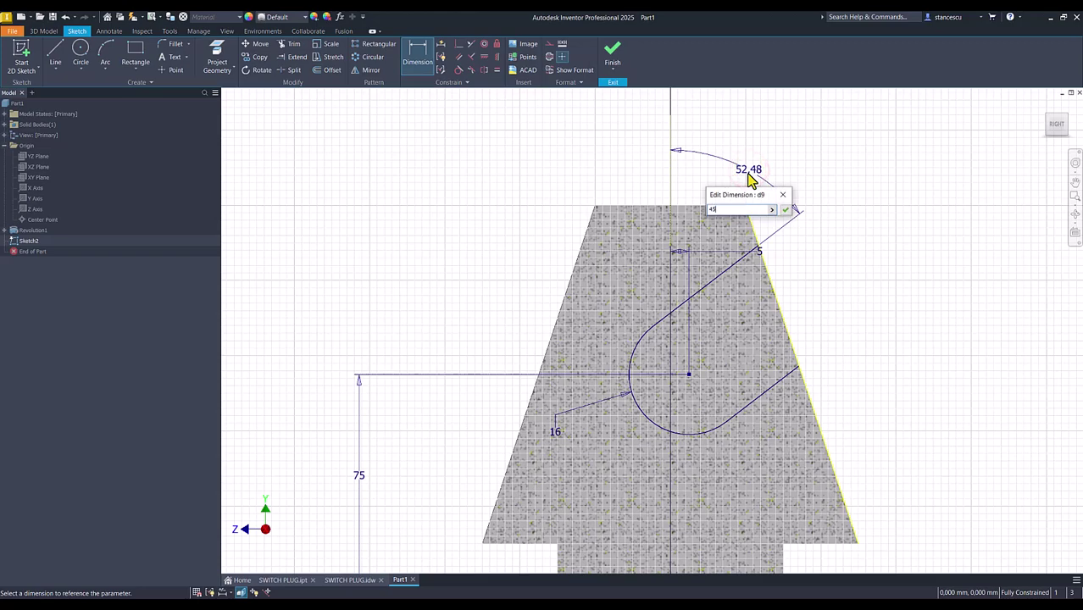
pyautogui.press('Return')
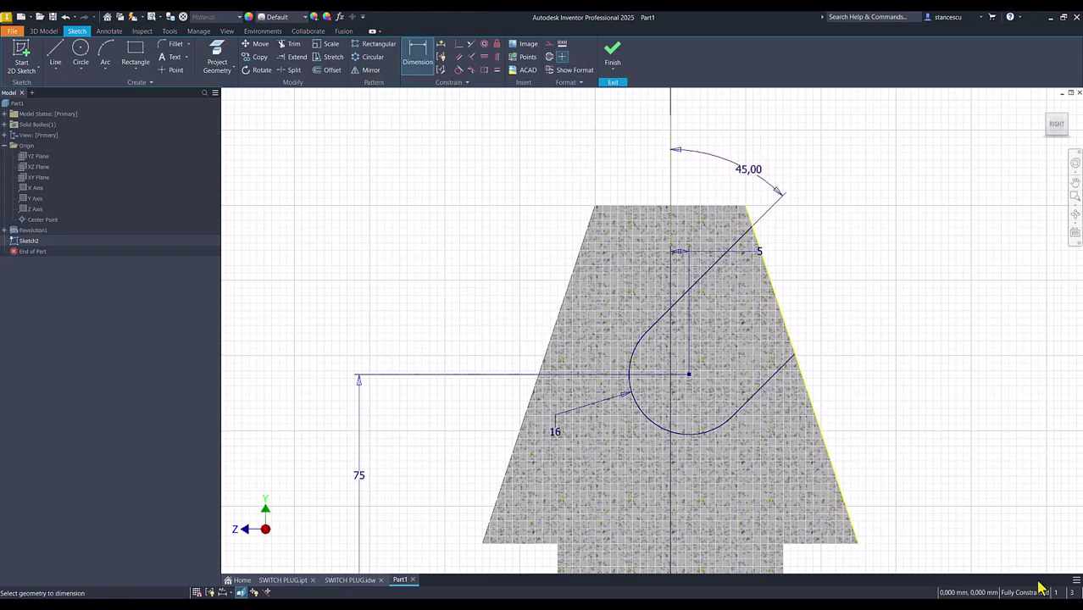
pyautogui.press('Num_Lock')
pyautogui.scroll(-3, 882, 398)
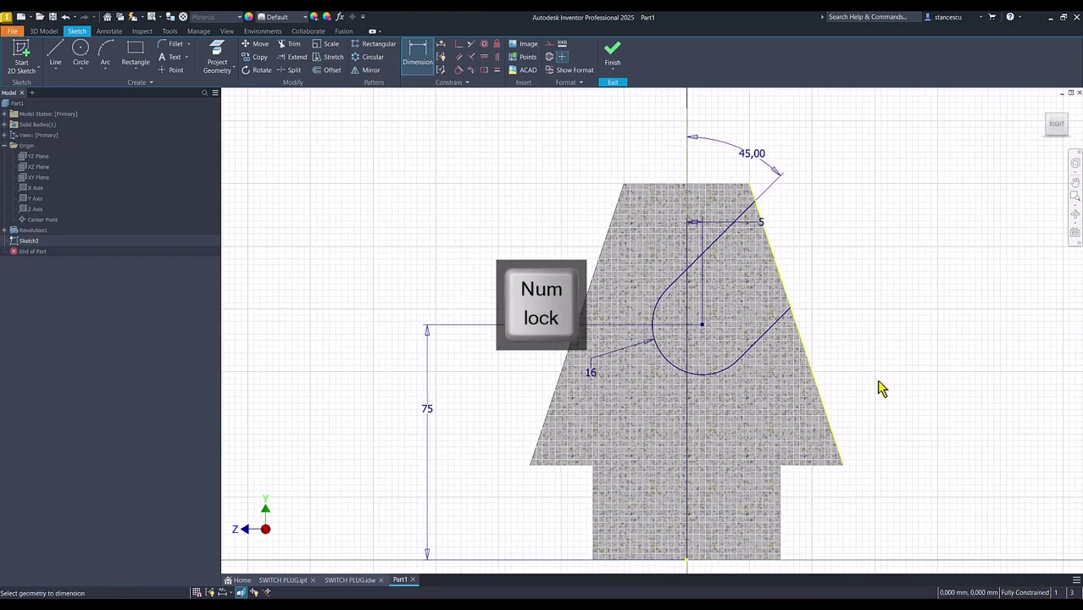
pyautogui.click(612, 64)
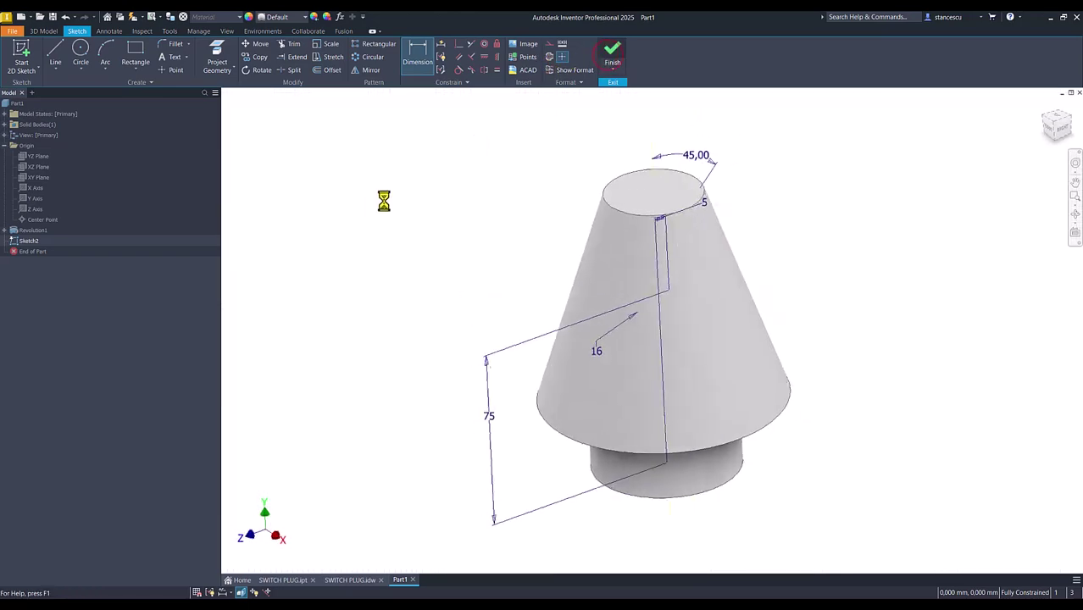
# Cut the slot profile Through All into the cone, then view the SWITCH PLUG.idw drawing
pyautogui.click(55, 52)
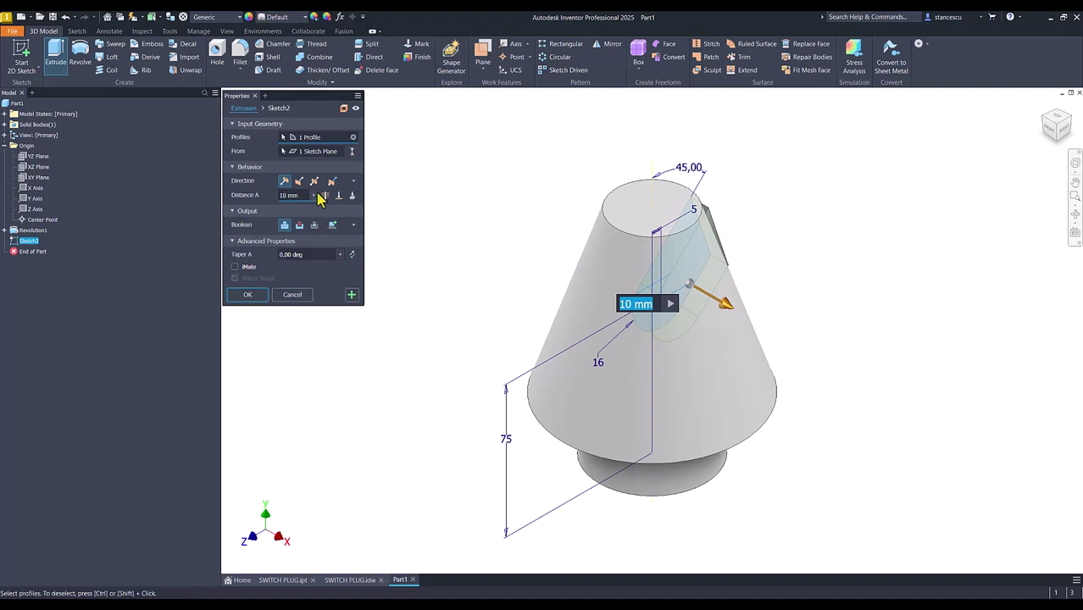
pyautogui.click(313, 181)
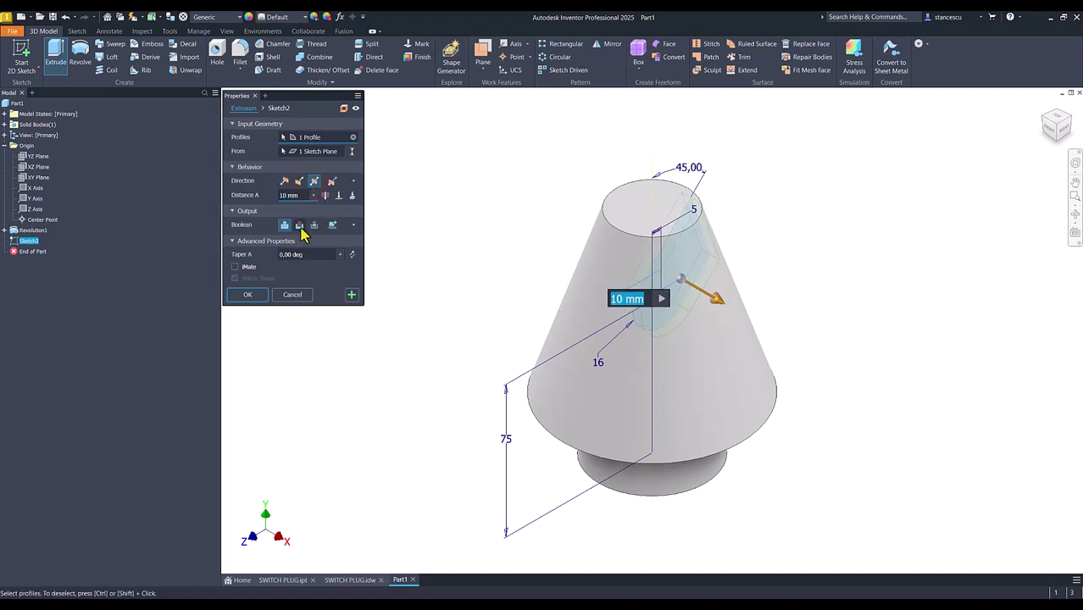
pyautogui.click(299, 225)
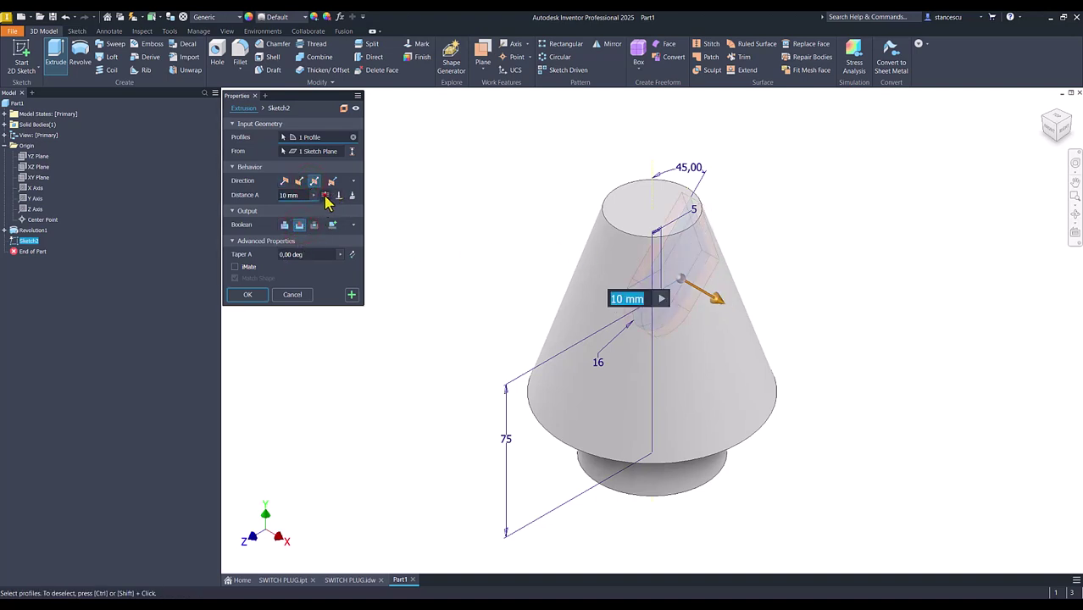
pyautogui.click(325, 196)
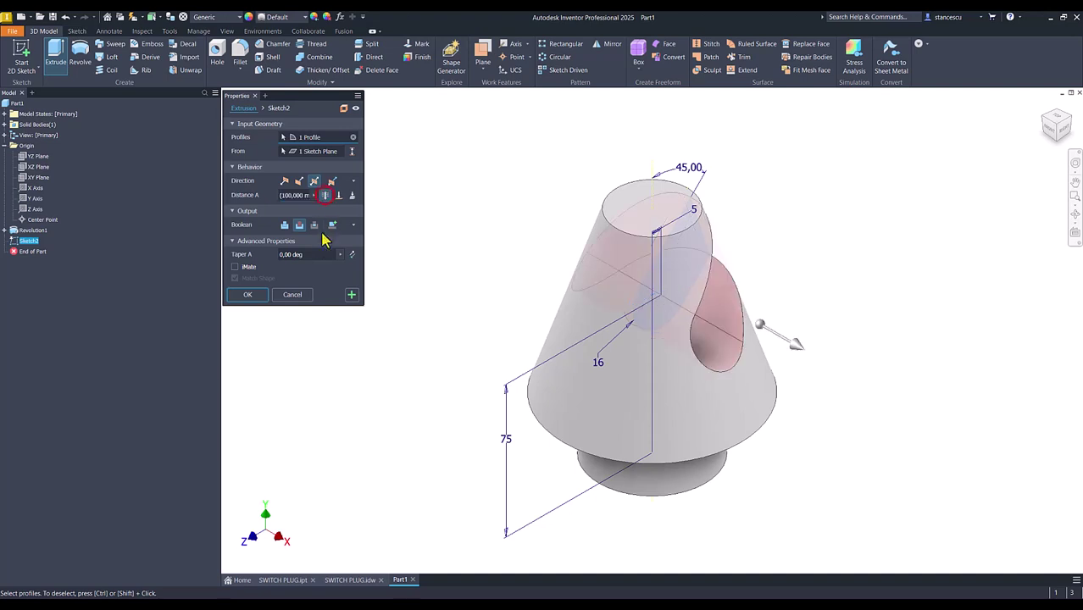
pyautogui.click(254, 296)
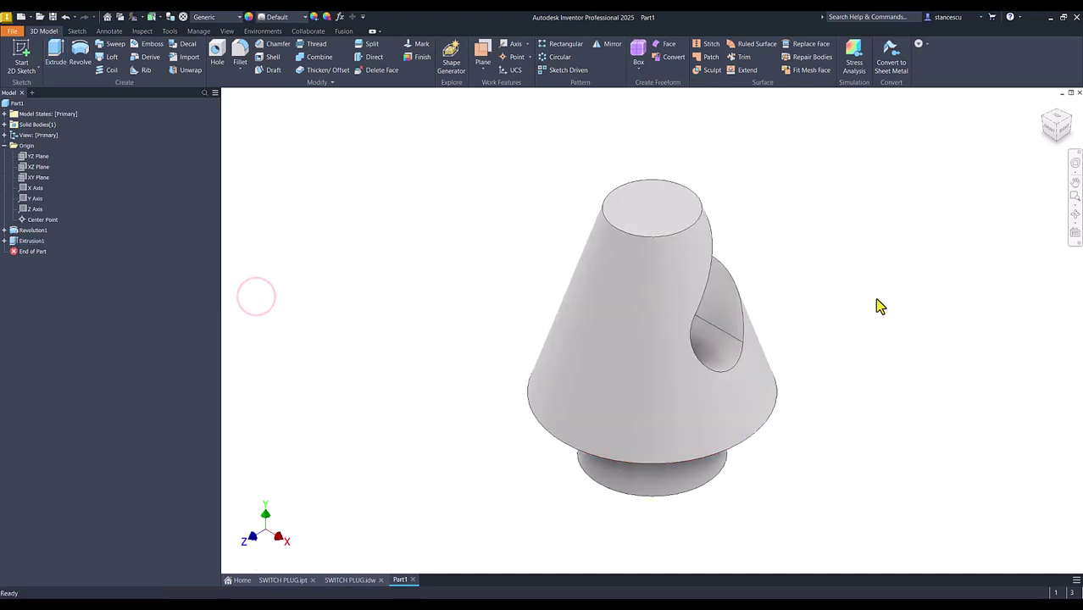
pyautogui.press('F6')
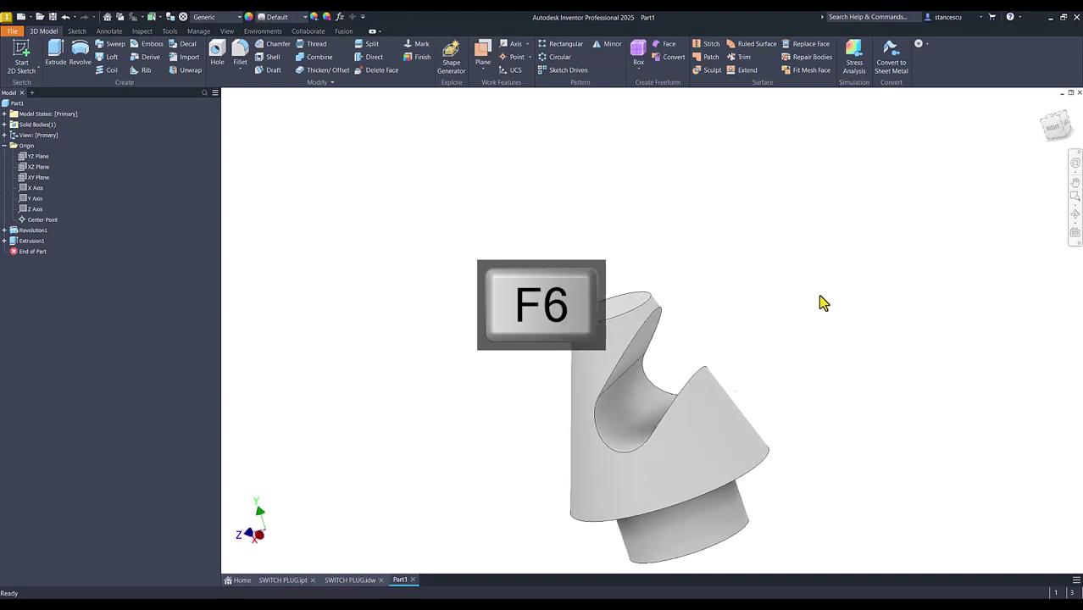
pyautogui.click(356, 579)
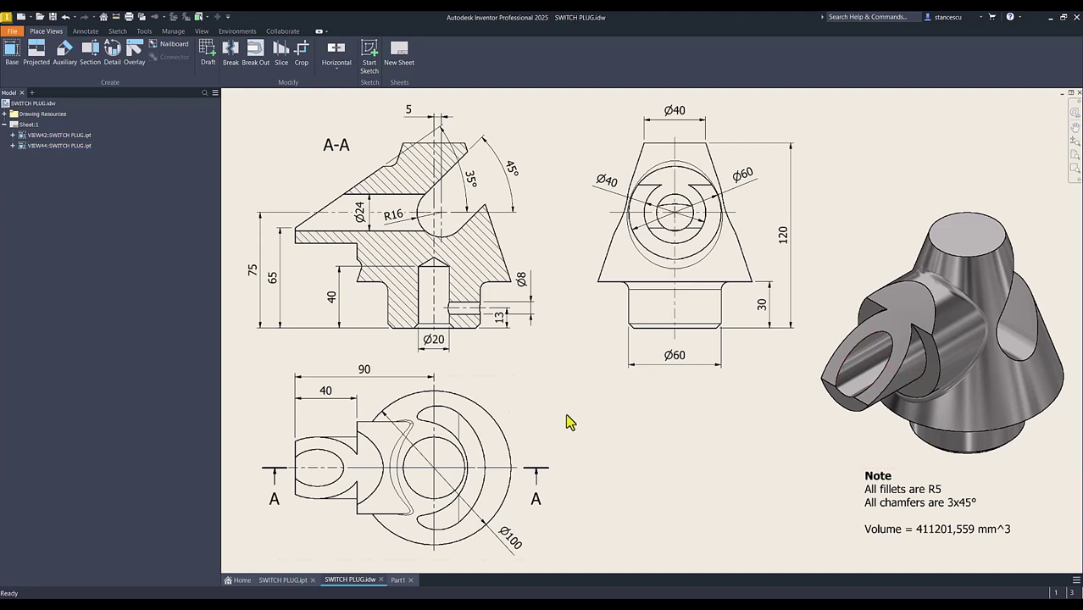
pyautogui.click(364, 381)
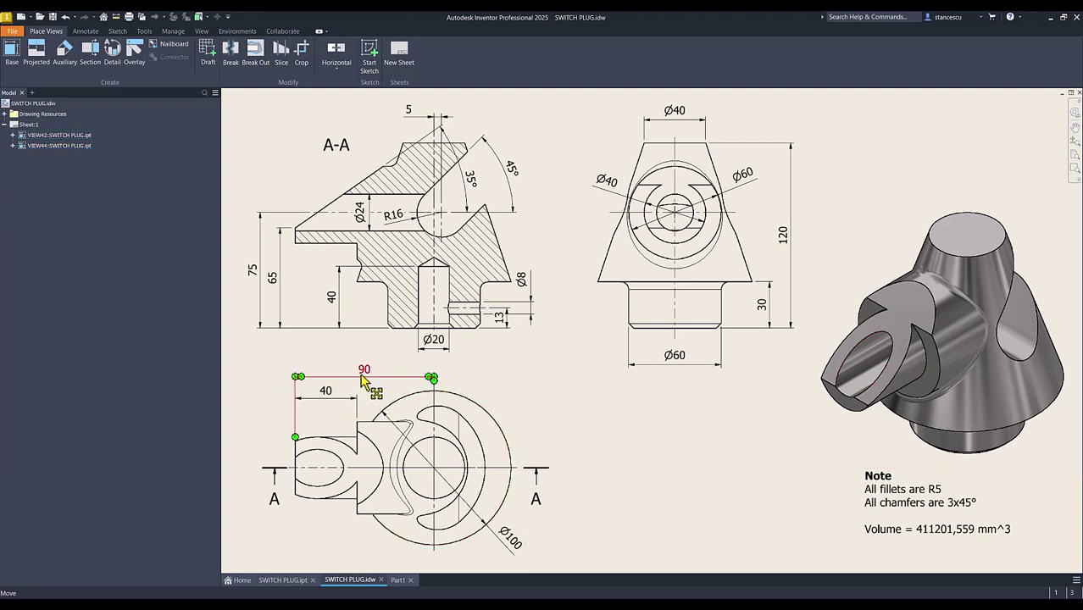
pyautogui.click(308, 398)
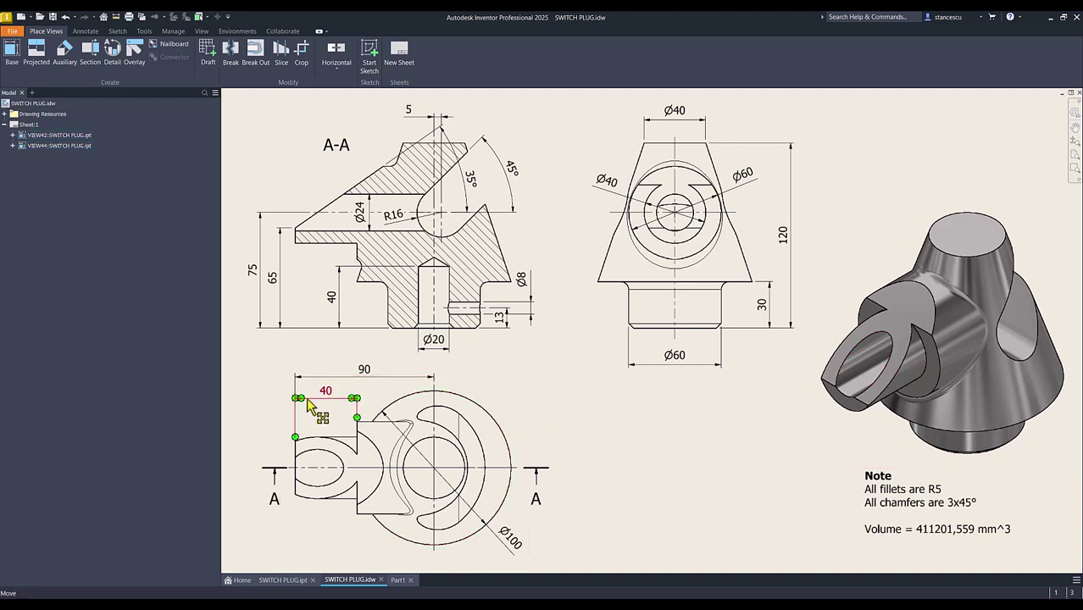
pyautogui.click(745, 176)
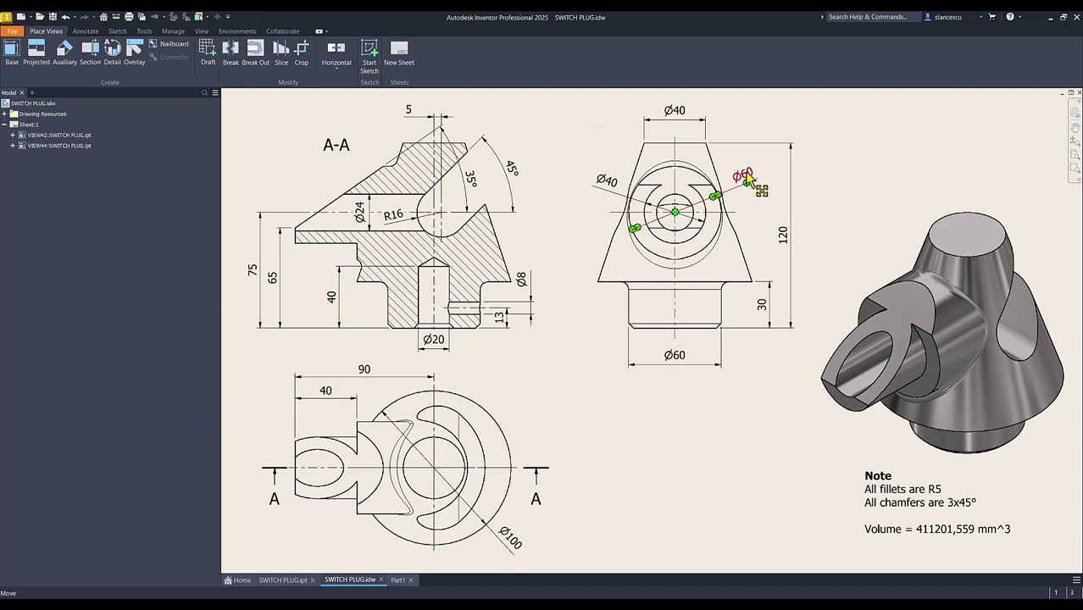
pyautogui.press('Escape')
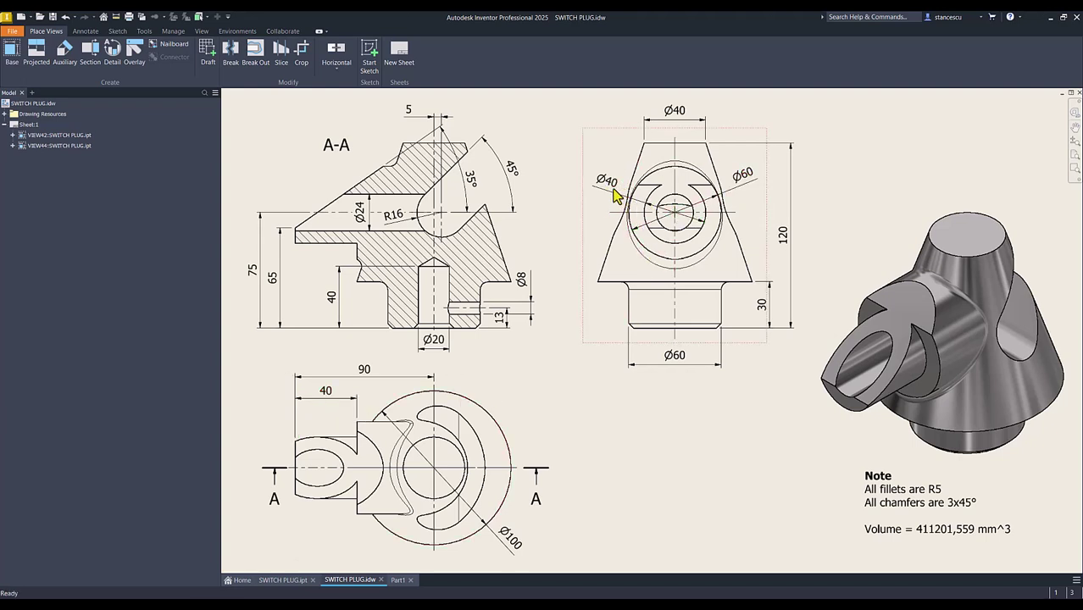
# Back in Part1, add Work Plane1 offset 90 mm from the XY Plane, briefly rechecking the drawing
pyautogui.click(397, 581)
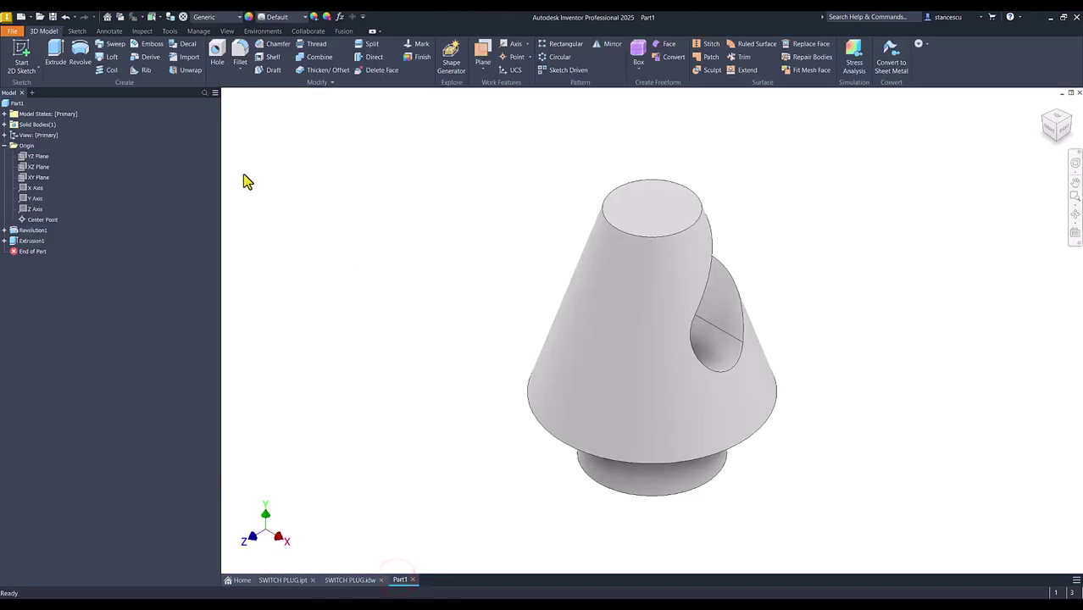
pyautogui.click(482, 57)
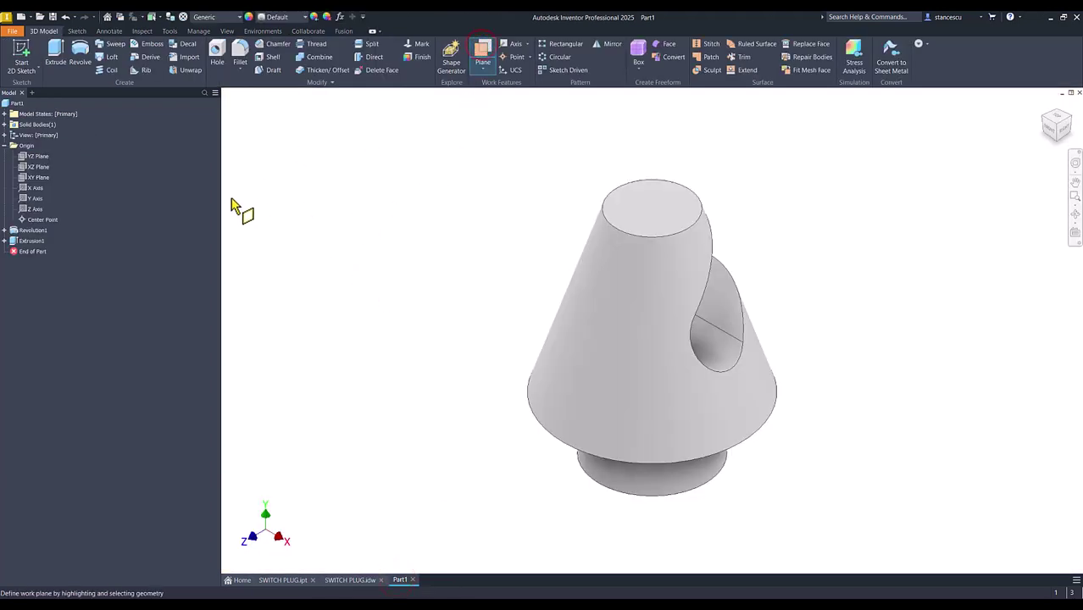
pyautogui.click(37, 177)
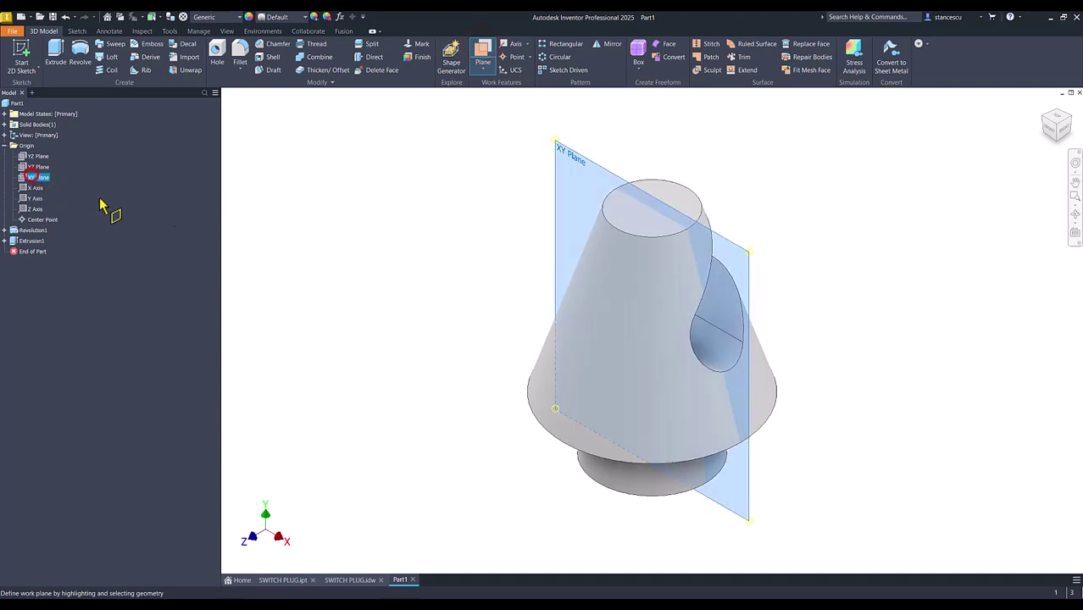
pyautogui.moveTo(577, 159); pyautogui.dragTo(465, 241)
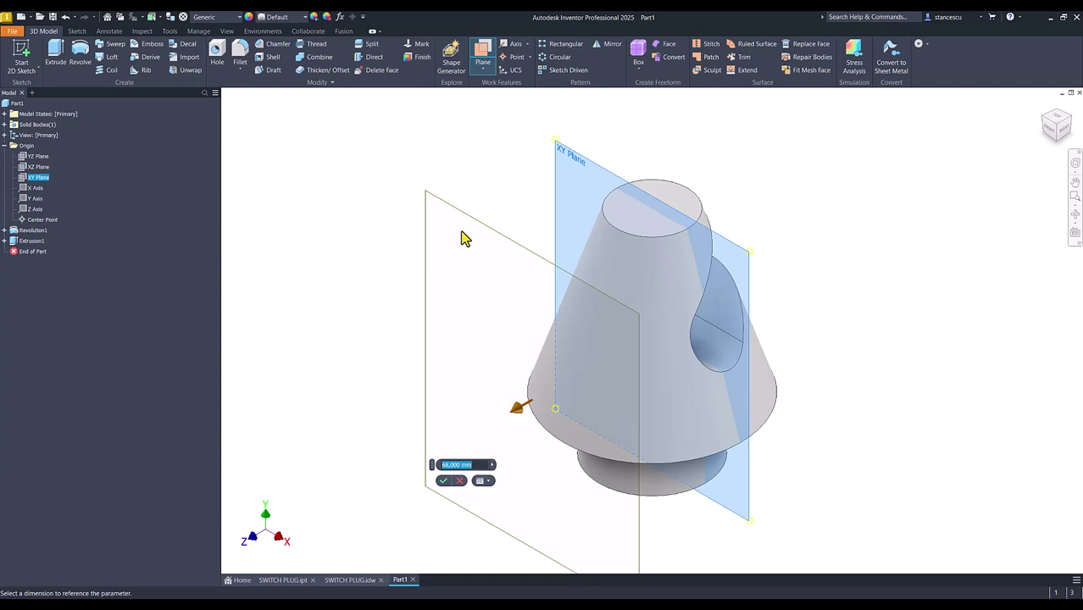
pyautogui.write('90')
pyautogui.press('Return')
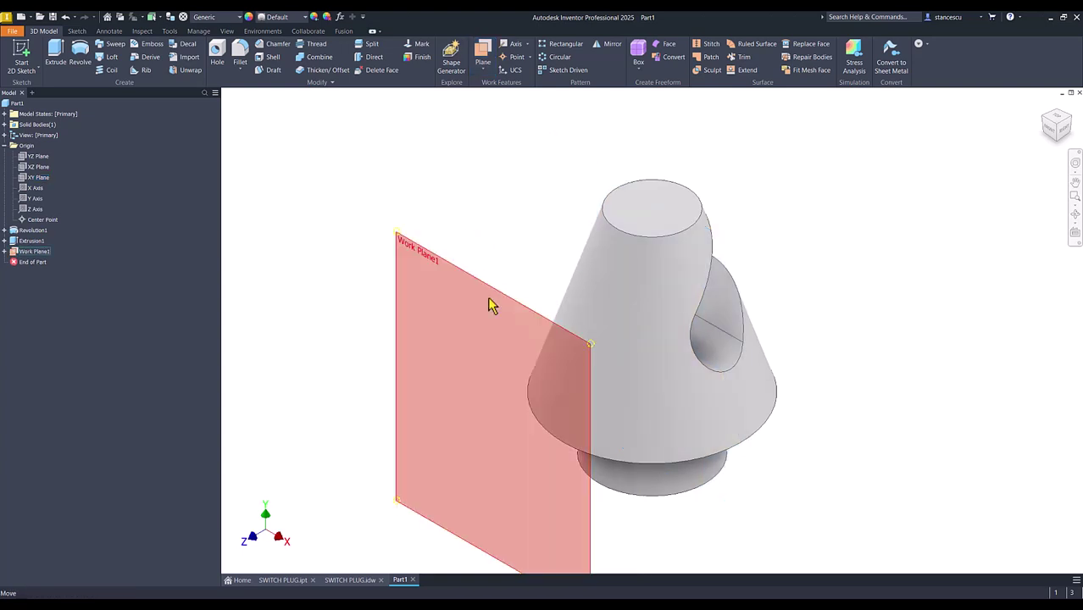
pyautogui.click(351, 579)
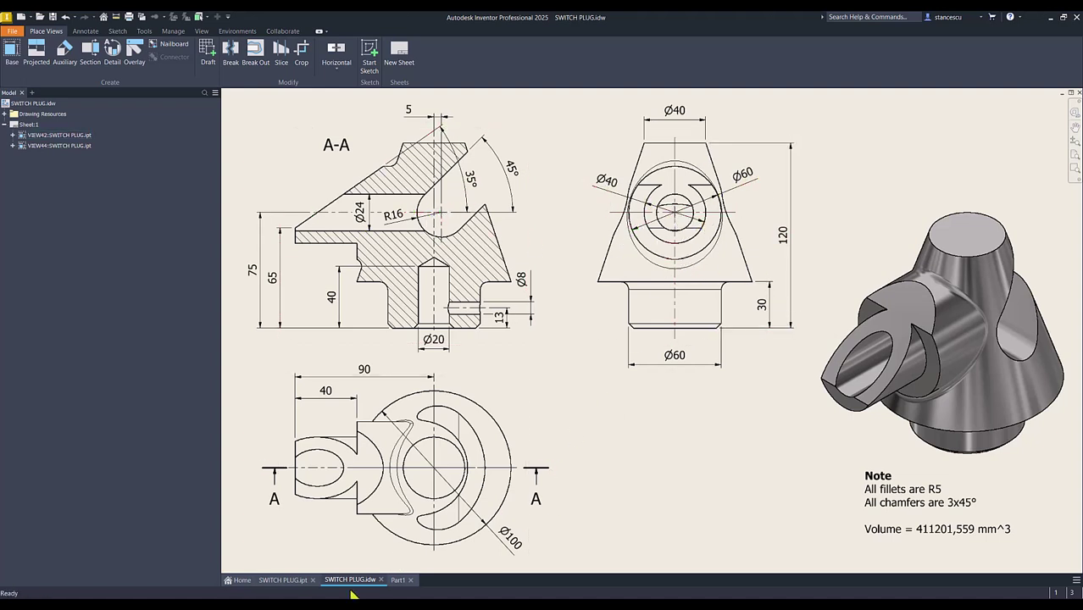
pyautogui.click(399, 580)
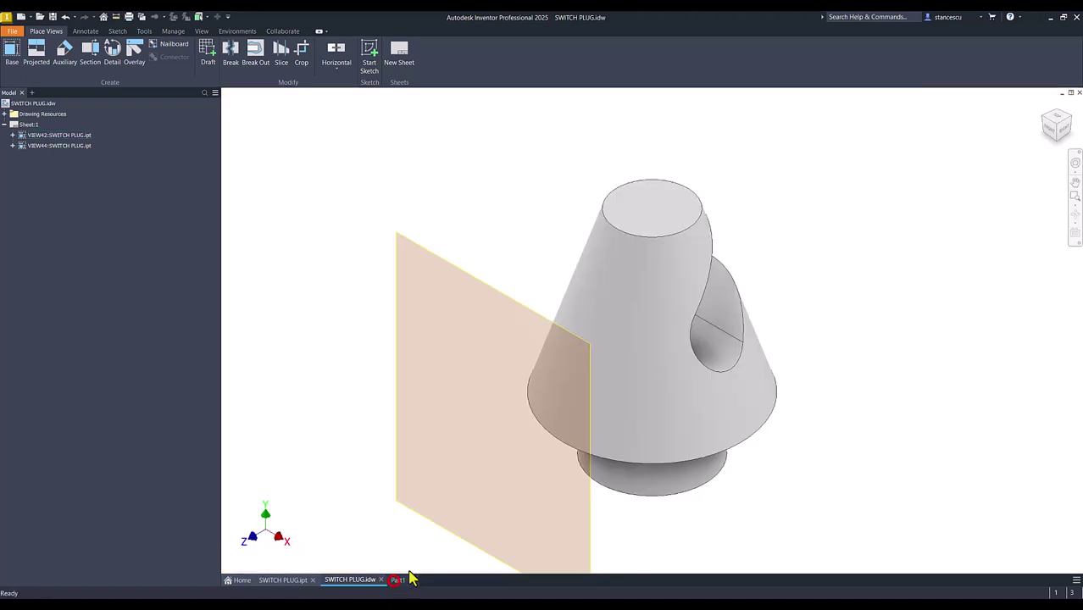
# Start a sketch on Work Plane1 and draw a Ø40 circle beside the part
pyautogui.click(452, 263)
pyautogui.click(478, 253)
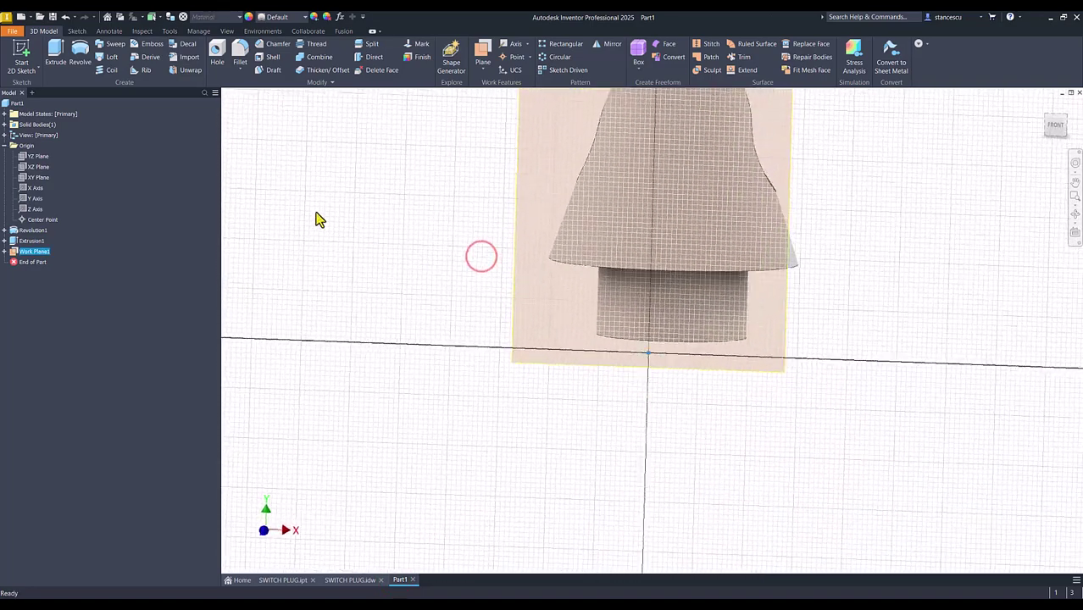
pyautogui.click(80, 51)
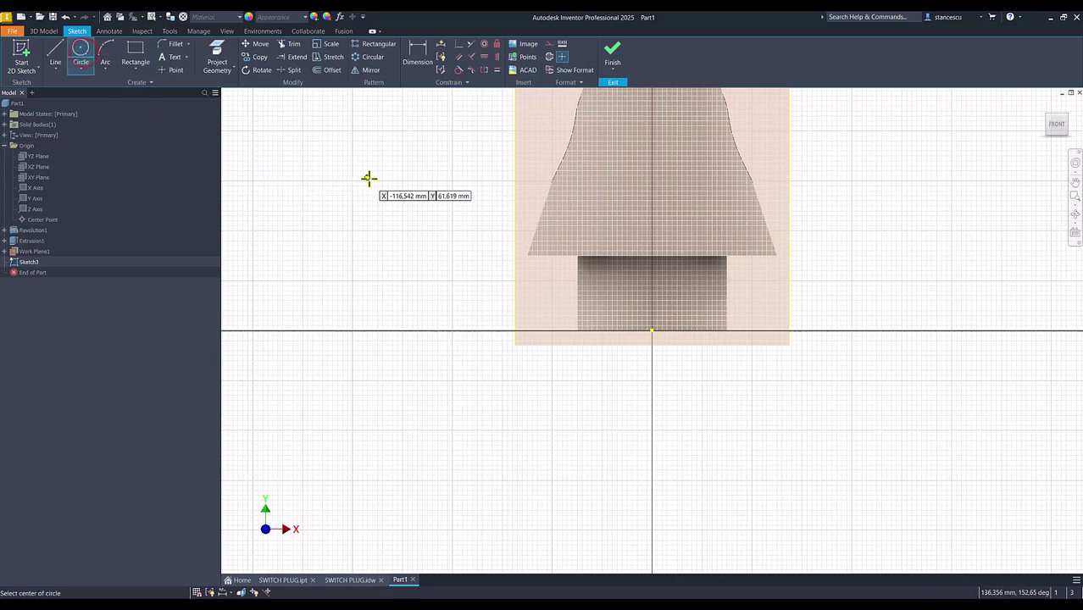
pyautogui.press('Home')
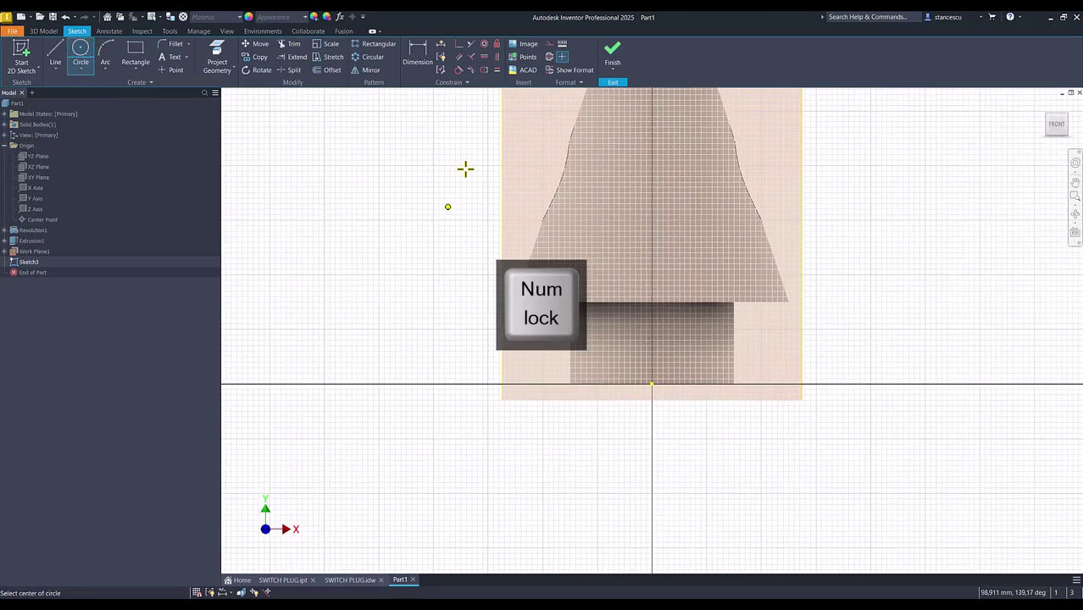
pyautogui.click(890, 222)
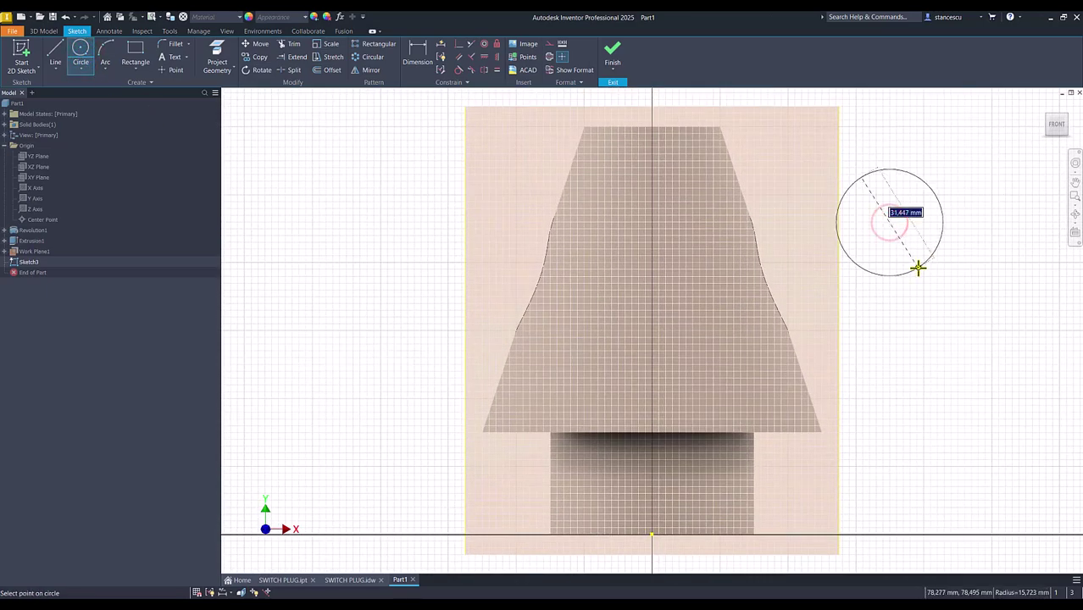
pyautogui.press('Return')
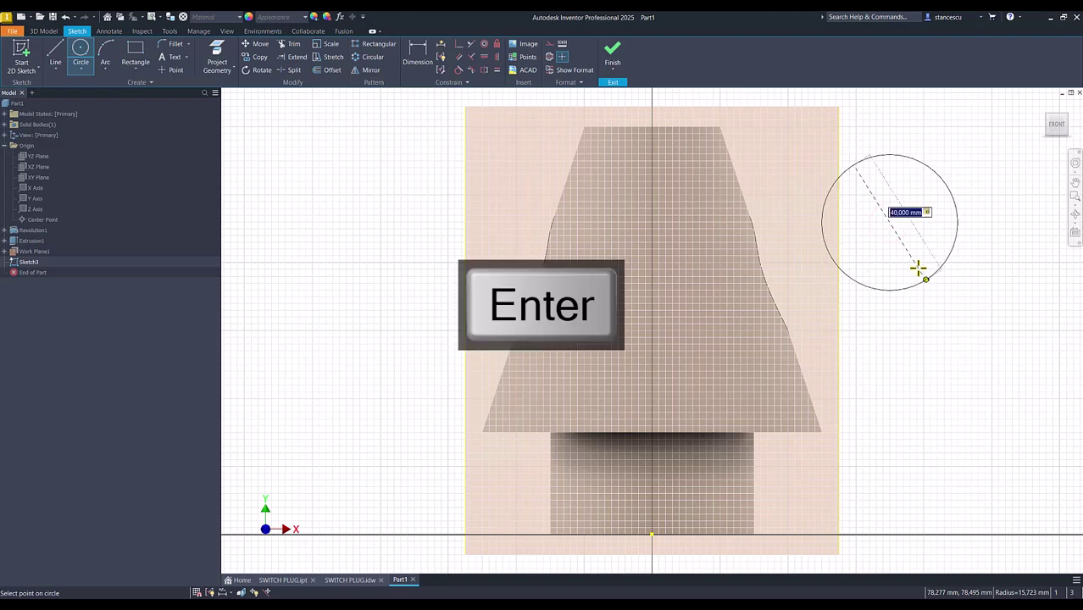
# Align the circle centre vertically with the origin and dimension it 75 mm high
pyautogui.click(497, 58)
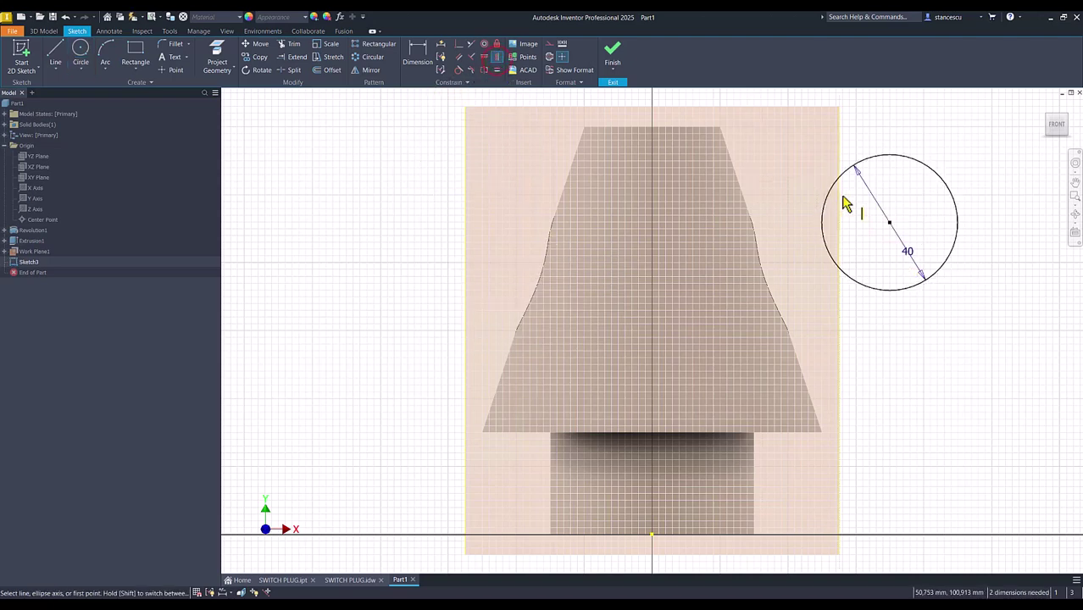
pyautogui.click(890, 225)
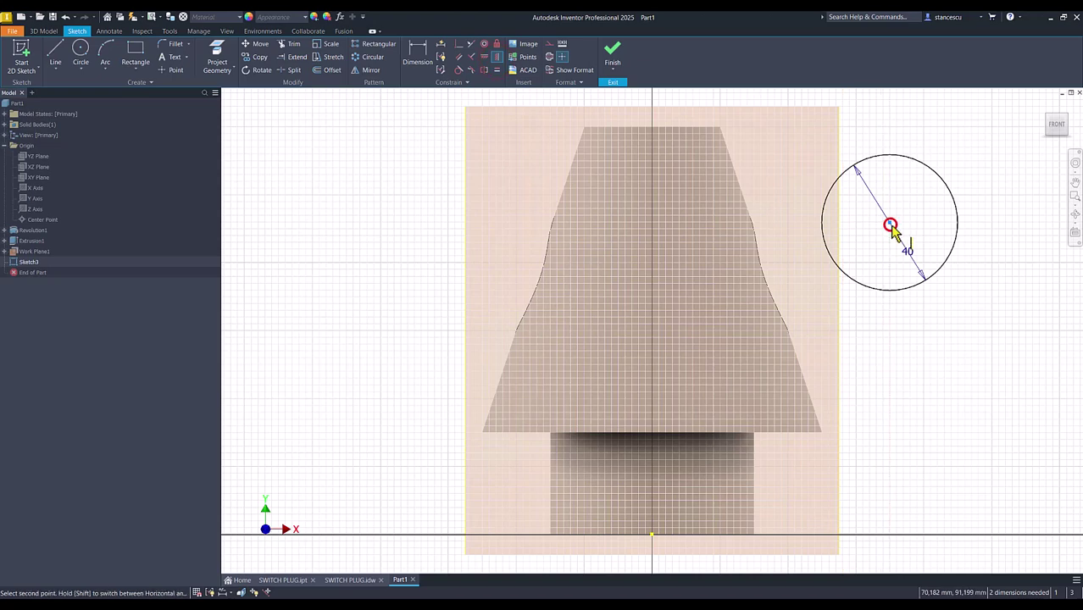
pyautogui.click(651, 535)
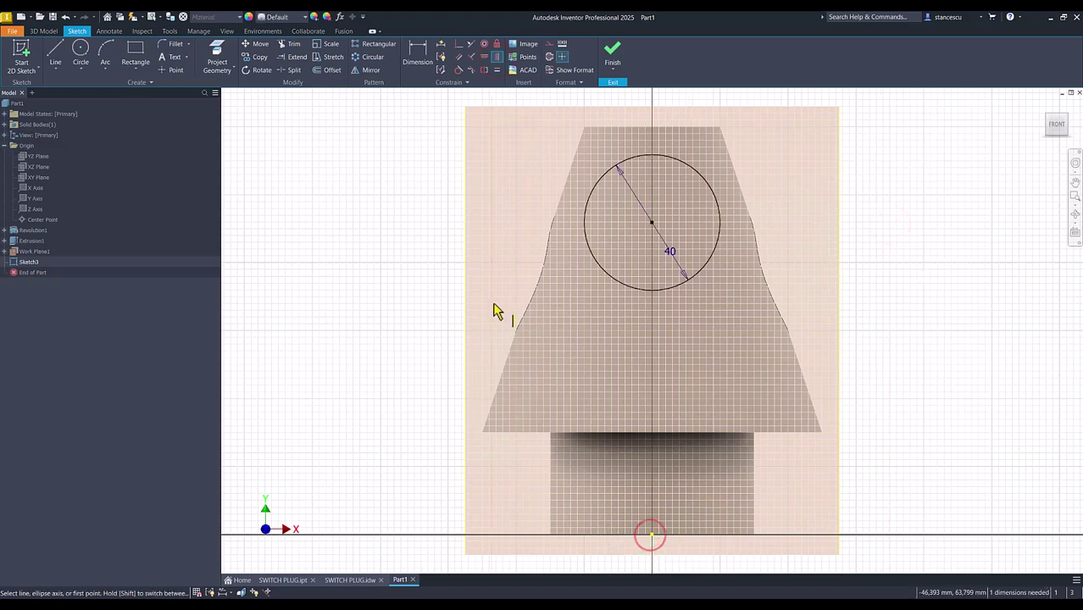
pyautogui.click(417, 54)
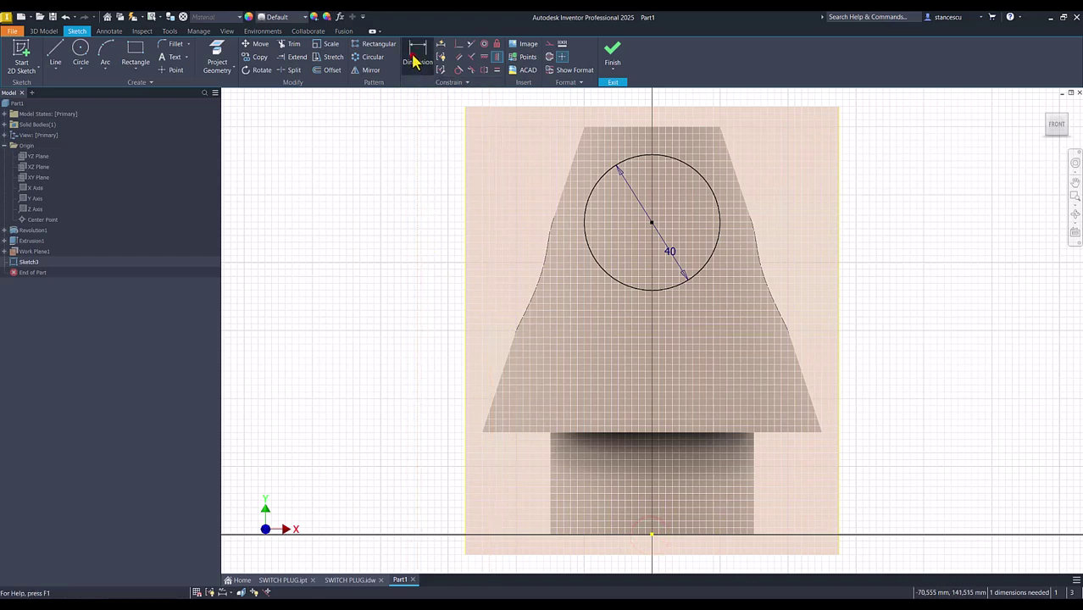
pyautogui.click(720, 237)
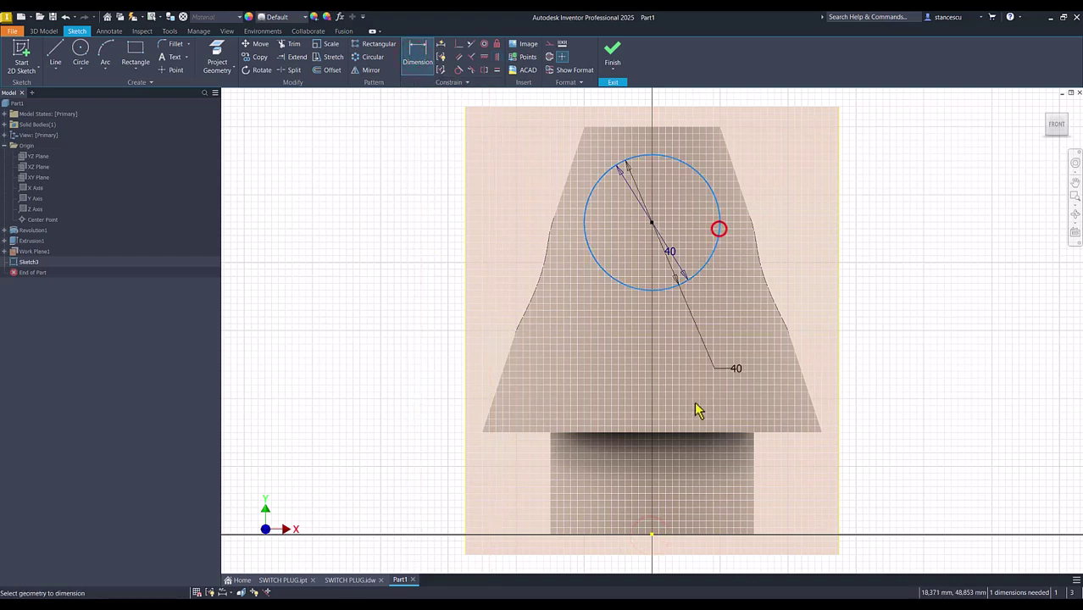
pyautogui.click(650, 537)
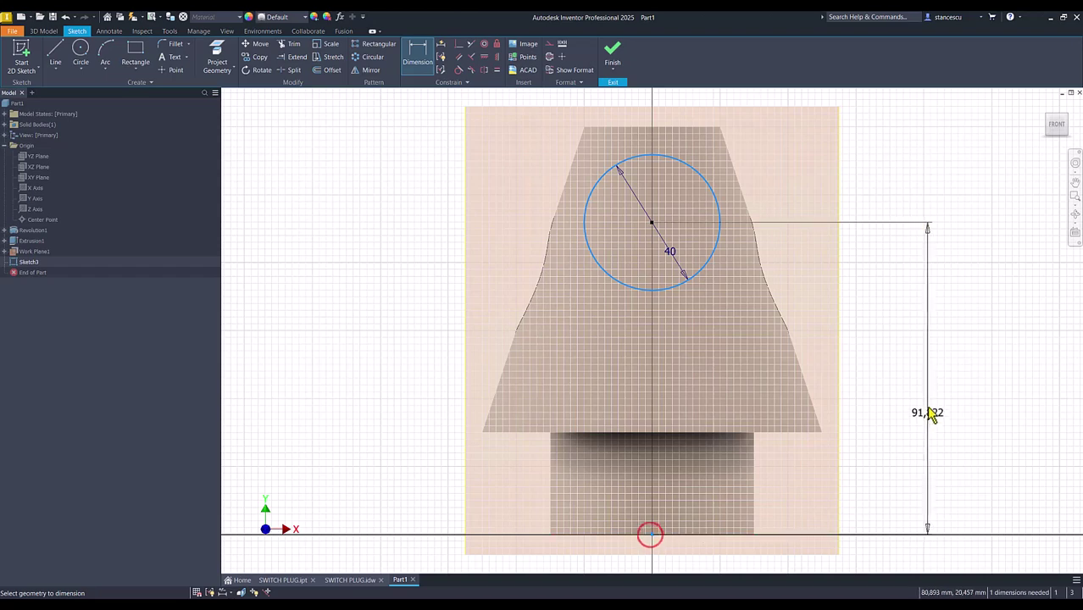
pyautogui.click(921, 363)
pyautogui.write('75')
pyautogui.press('Return')
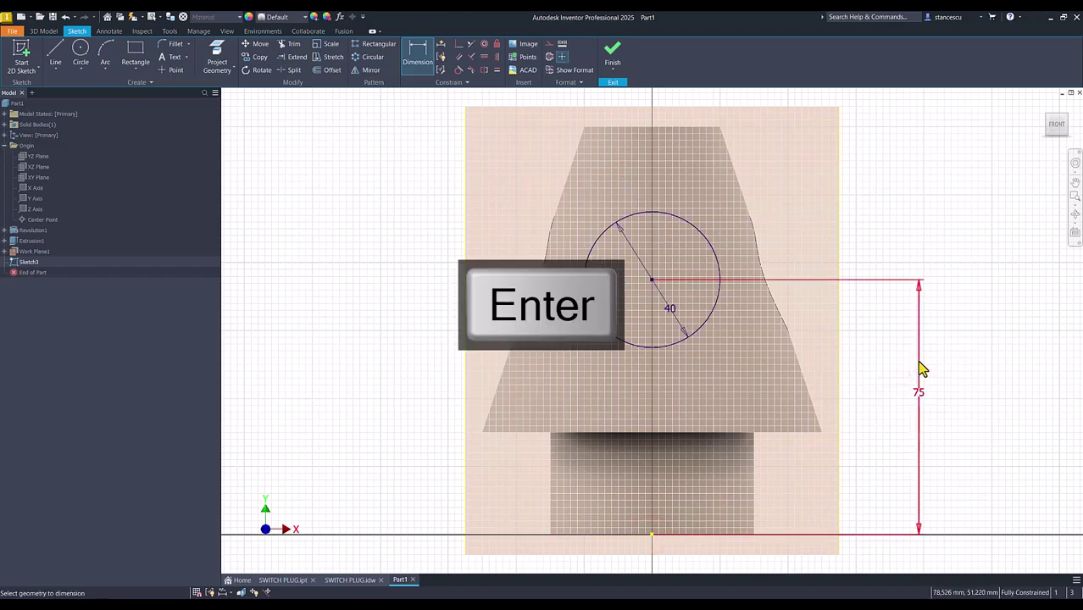
# Finish the sketch and extrude the Ø40 circle To Next, up to the cone
pyautogui.click(615, 58)
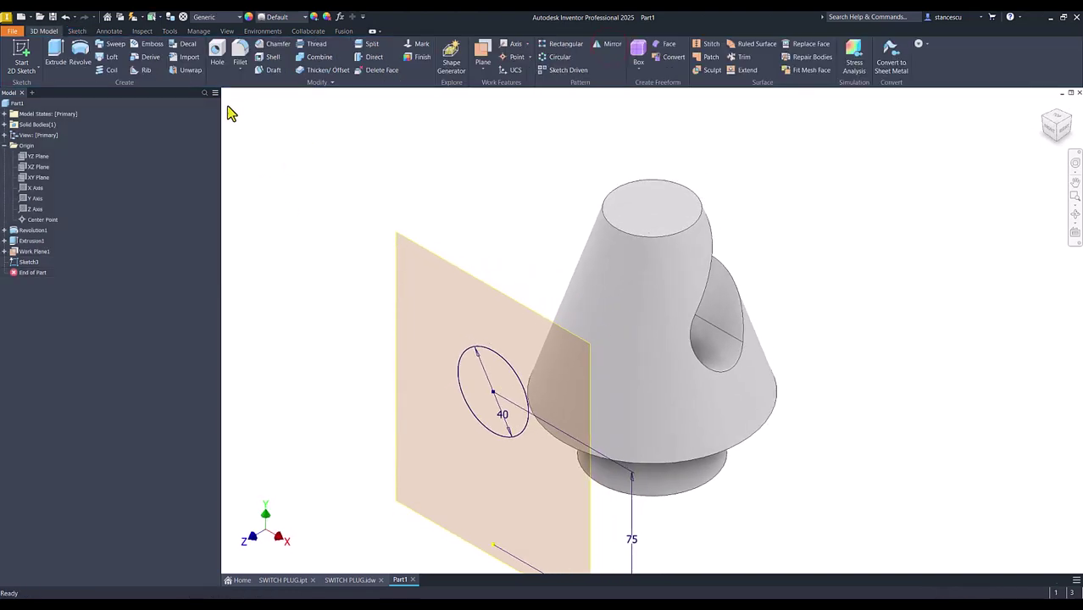
pyautogui.click(55, 53)
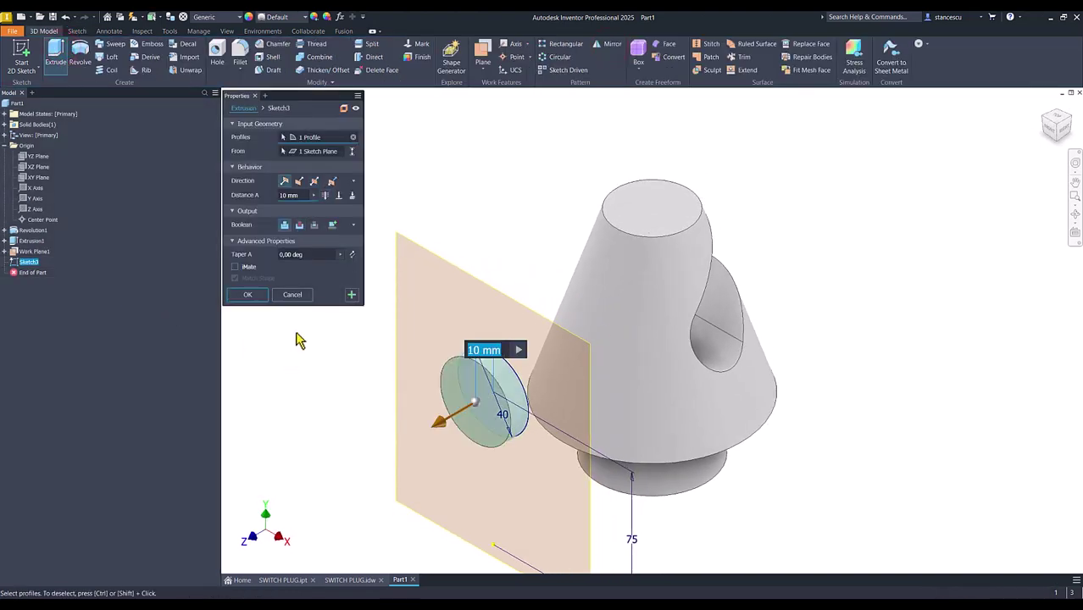
pyautogui.click(352, 196)
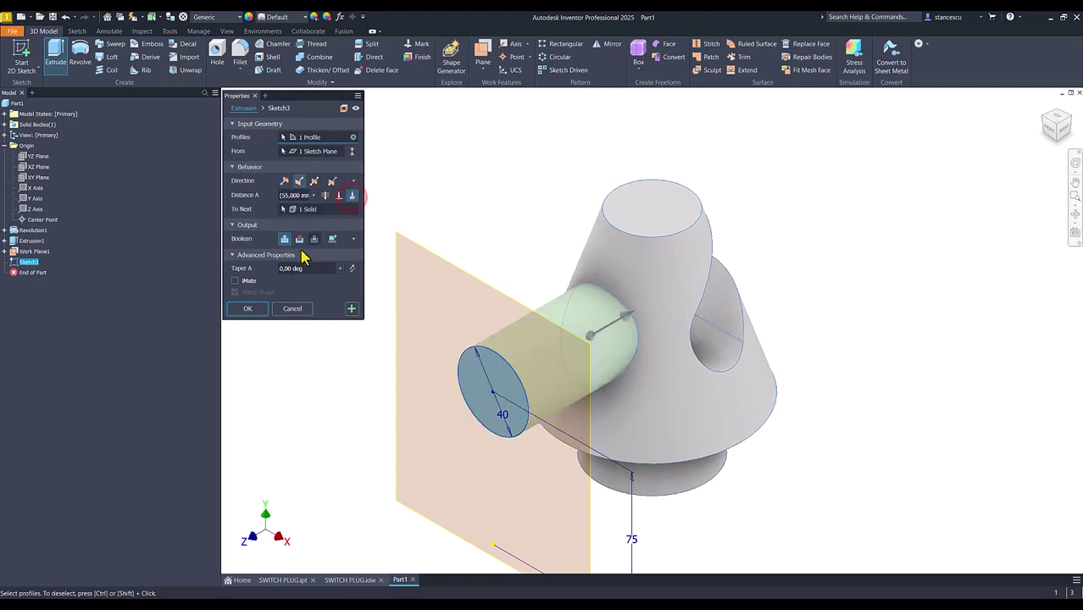
pyautogui.click(246, 310)
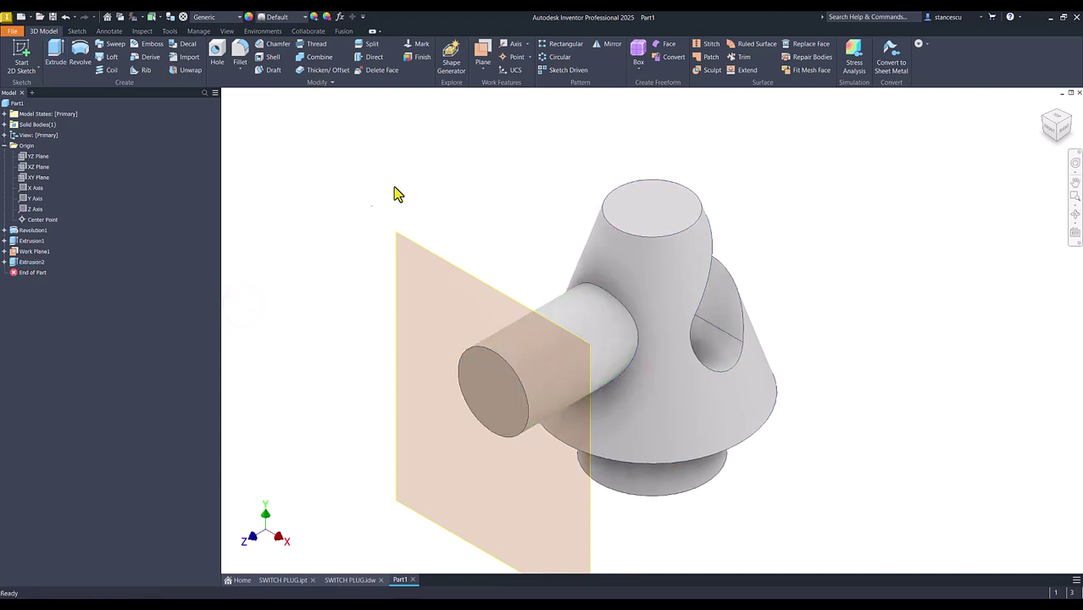
# Create Work Plane2 offset -40 mm from Work Plane1
pyautogui.click(482, 51)
pyautogui.moveTo(420, 244); pyautogui.dragTo(476, 243)
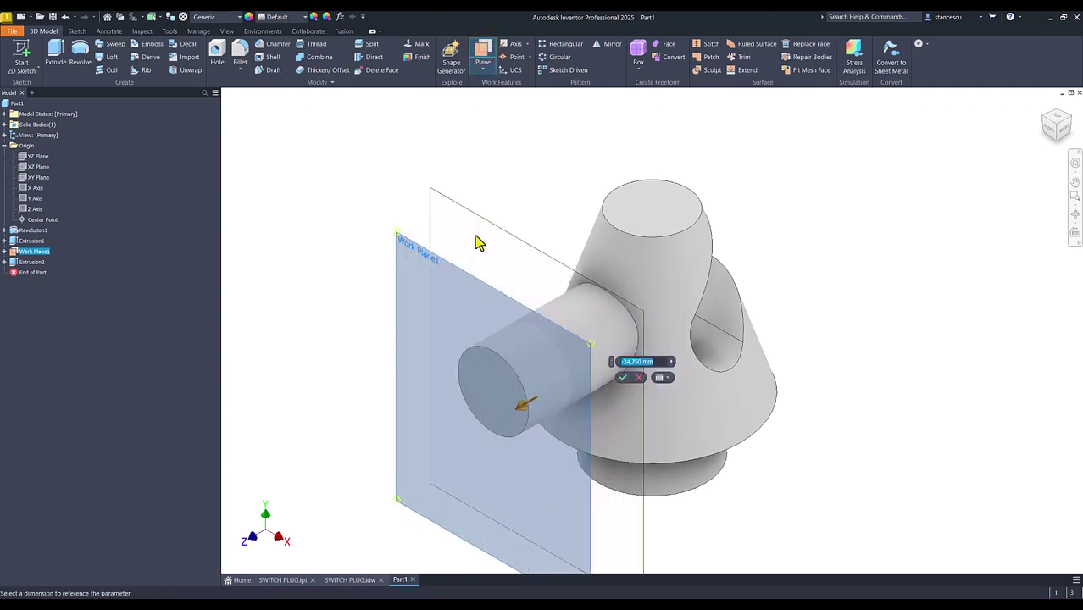
pyautogui.press('Return')
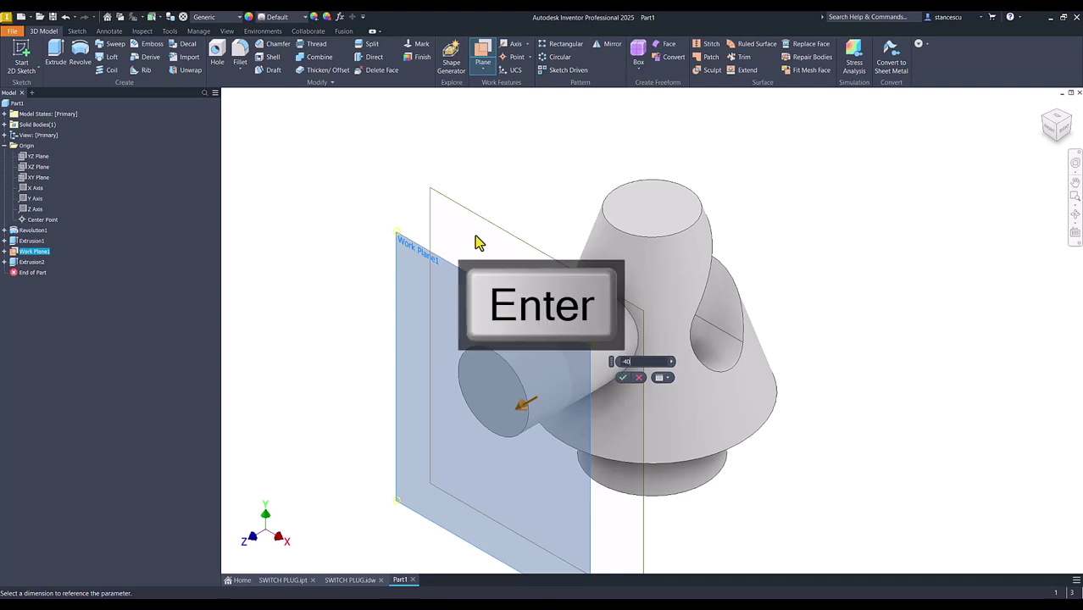
# Hide Work Plane1 and start a new sketch on Work Plane2
pyautogui.click(424, 252)
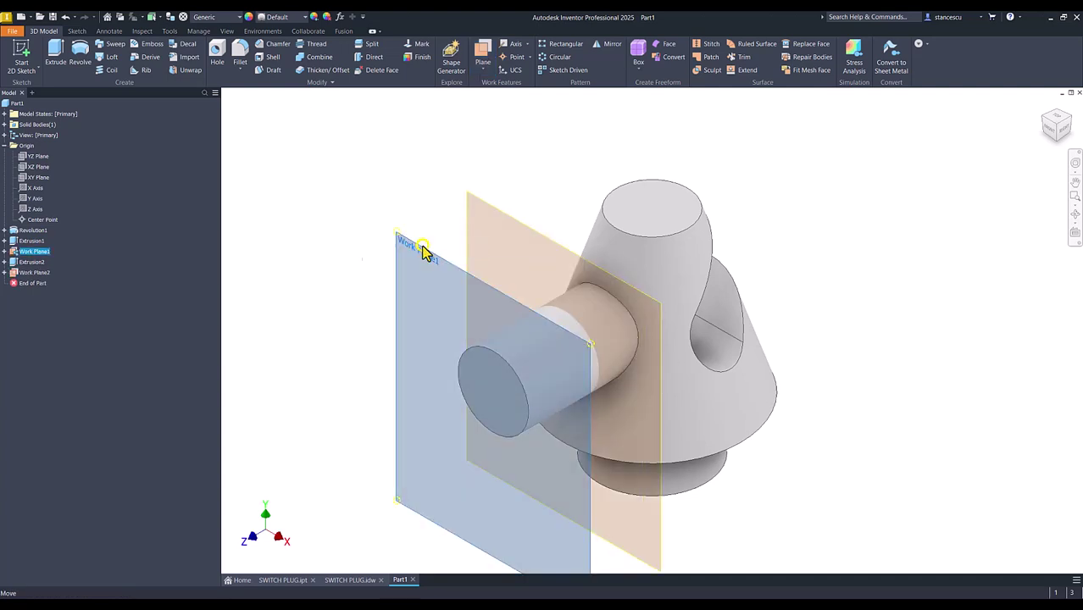
pyautogui.rightClick(442, 259)
pyautogui.click(448, 261)
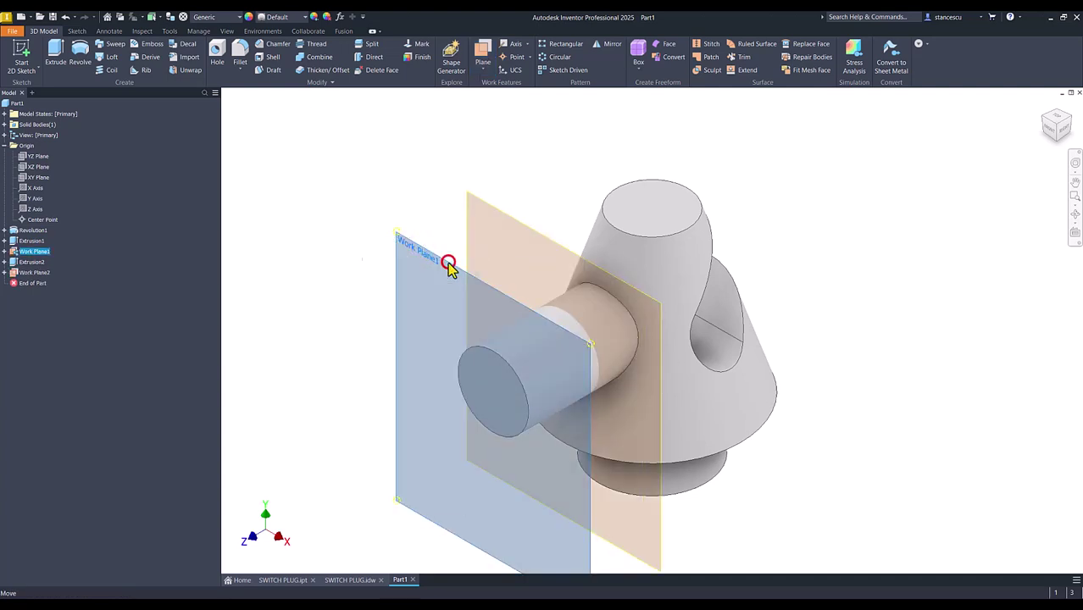
pyautogui.click(524, 229)
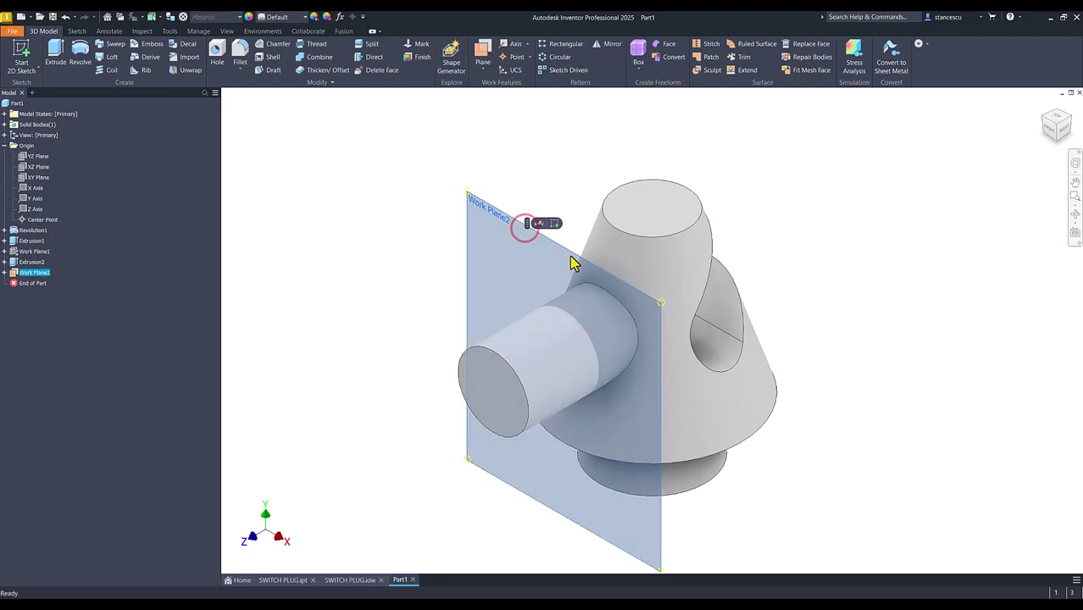
pyautogui.click(554, 224)
pyautogui.press('Num_Lock')
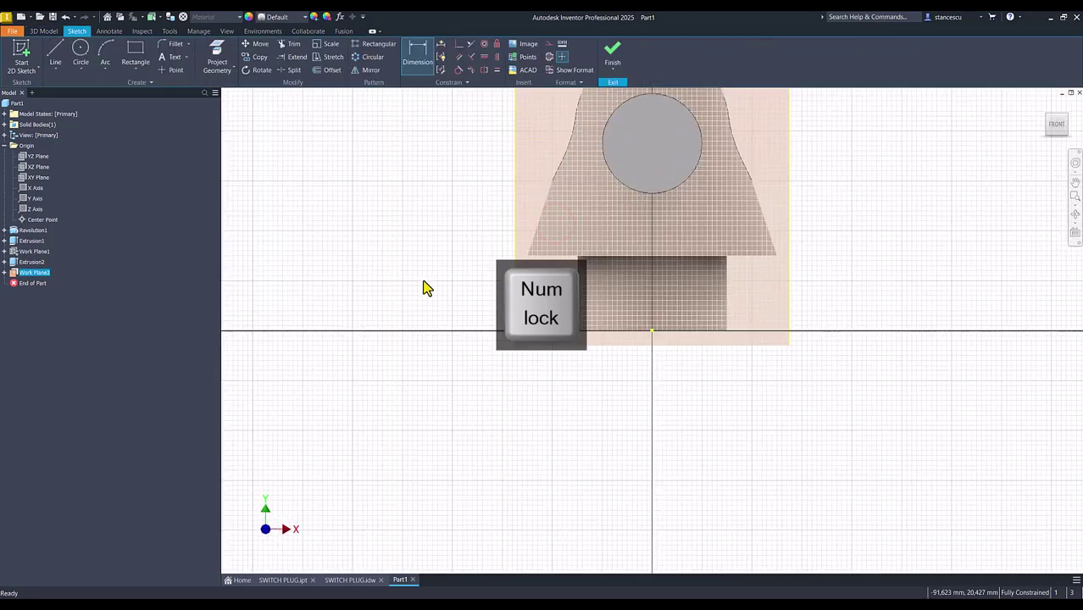
# Project the Ø40 cylinder edge and draw a concentric Ø60 circle, then finish the sketch
pyautogui.click(216, 63)
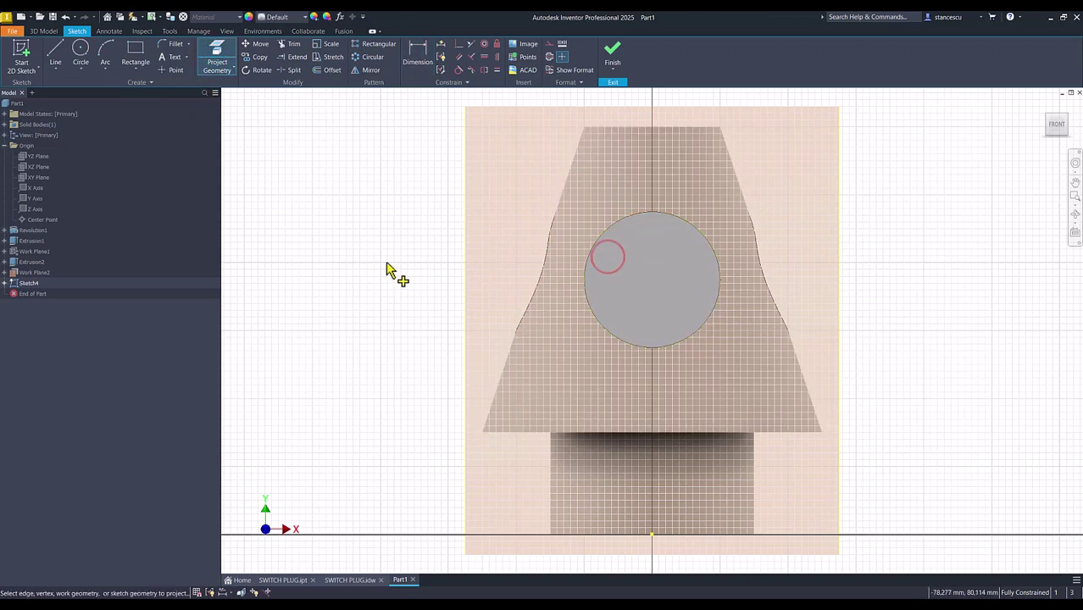
pyautogui.press('F7')
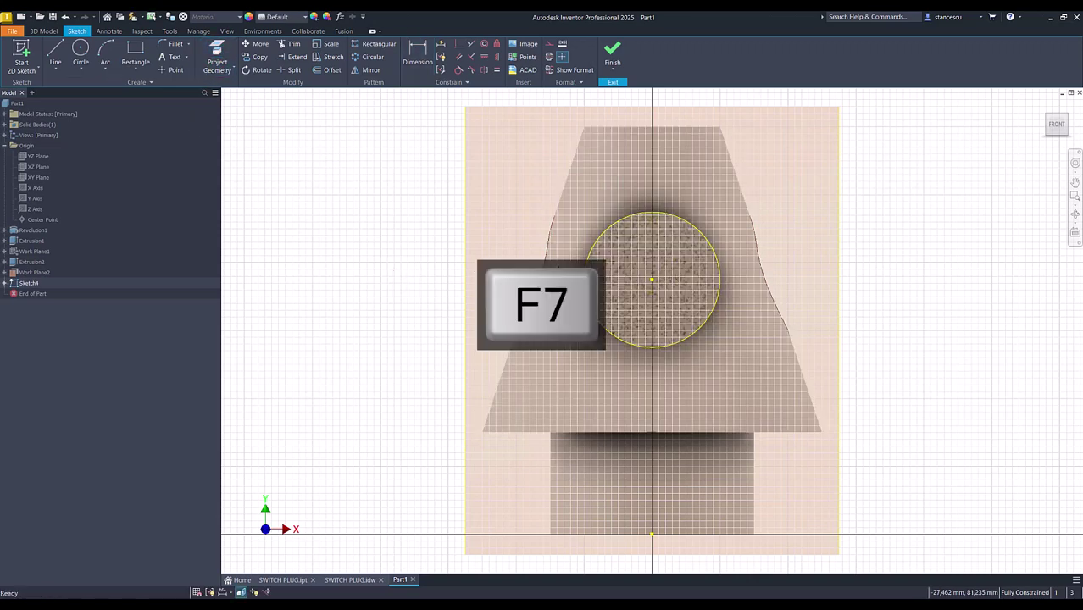
pyautogui.click(80, 51)
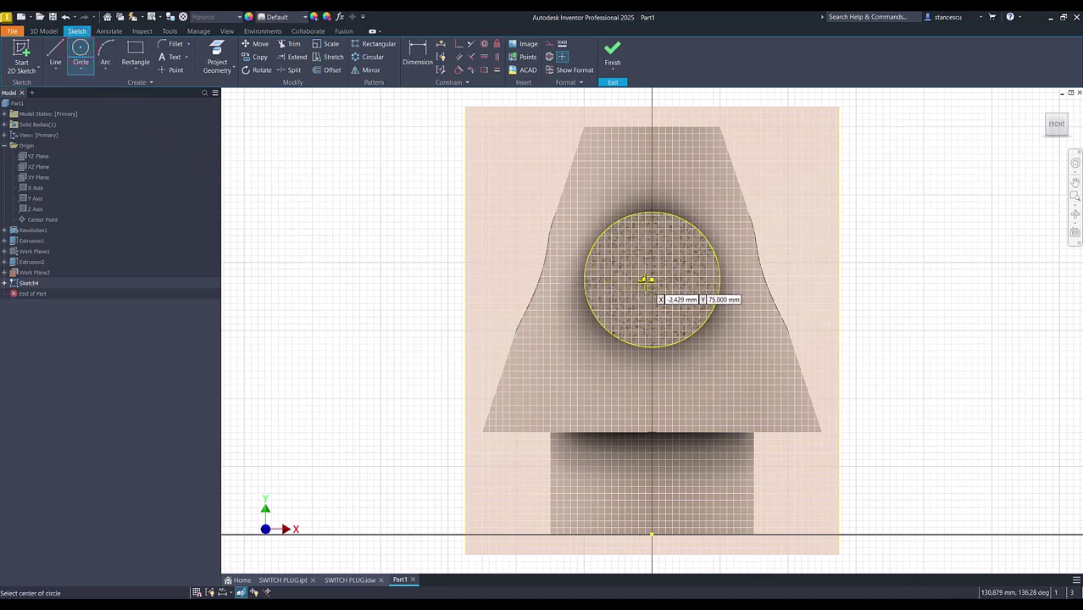
pyautogui.click(651, 280)
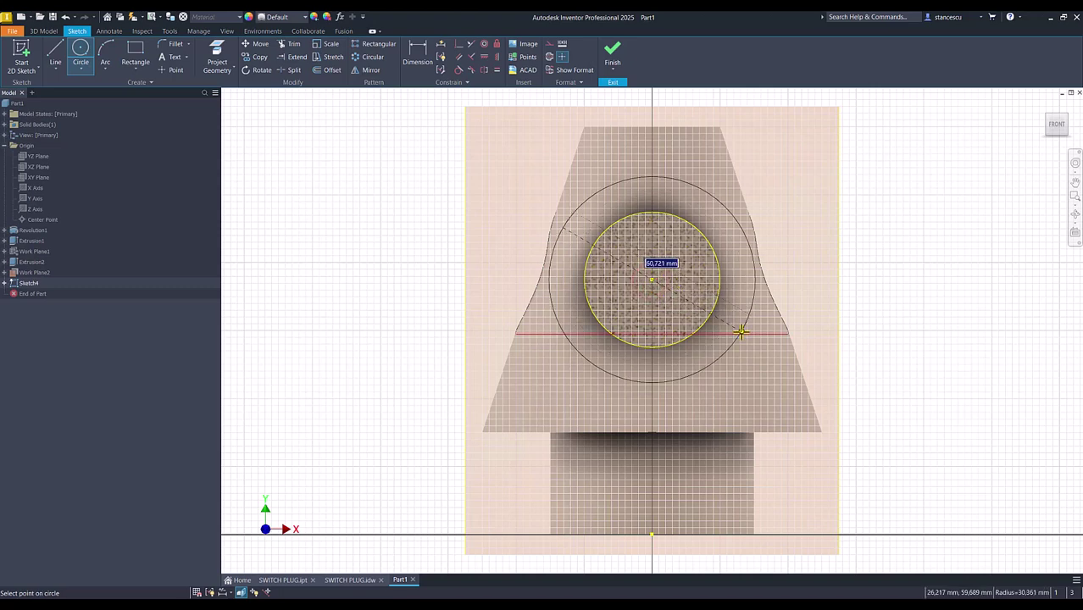
pyautogui.write('60')
pyautogui.press('Return')
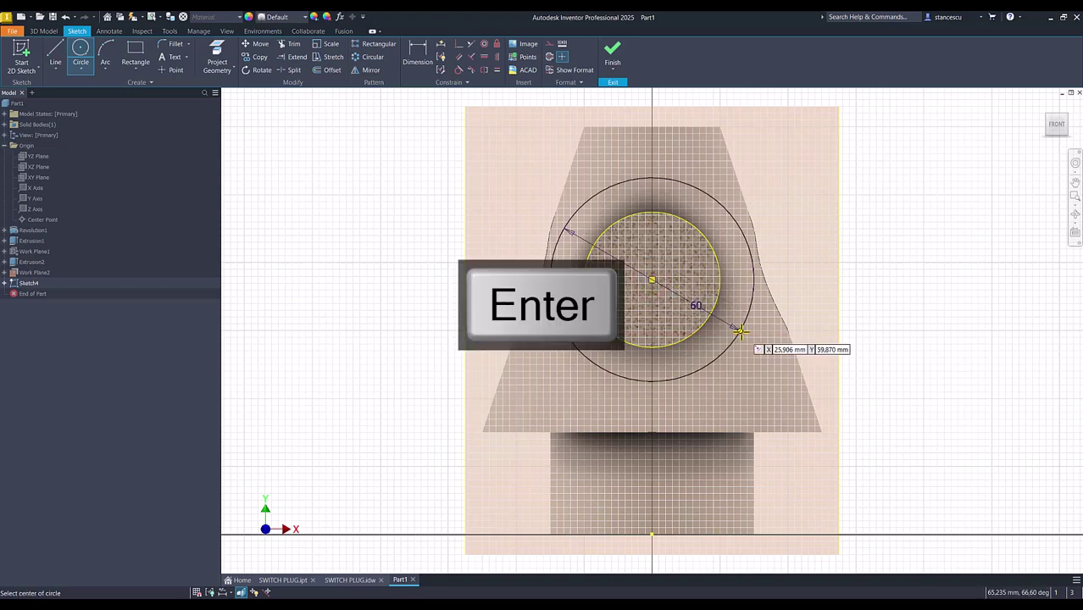
pyautogui.click(613, 66)
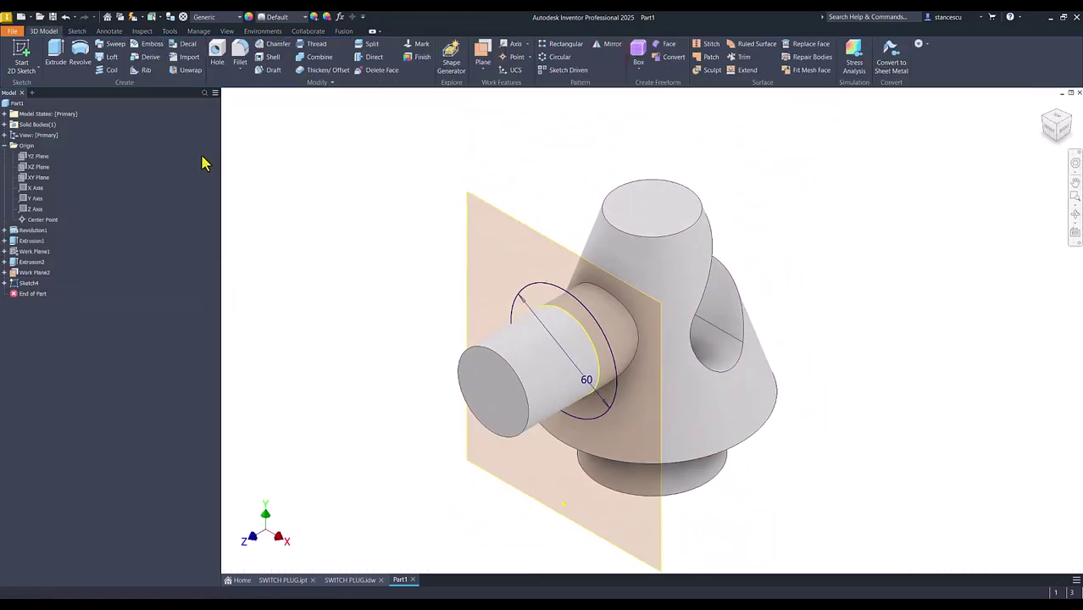
# Extrude the ring between the circles To Next as Extrusion3, then hide Work Plane2
pyautogui.click(56, 54)
pyautogui.click(547, 301)
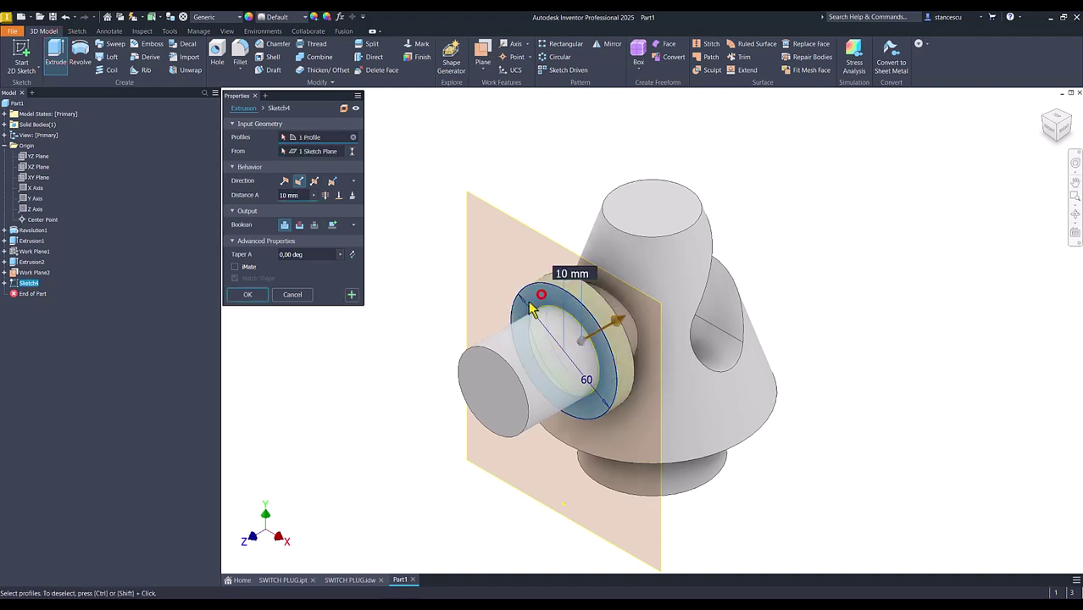
pyautogui.click(352, 196)
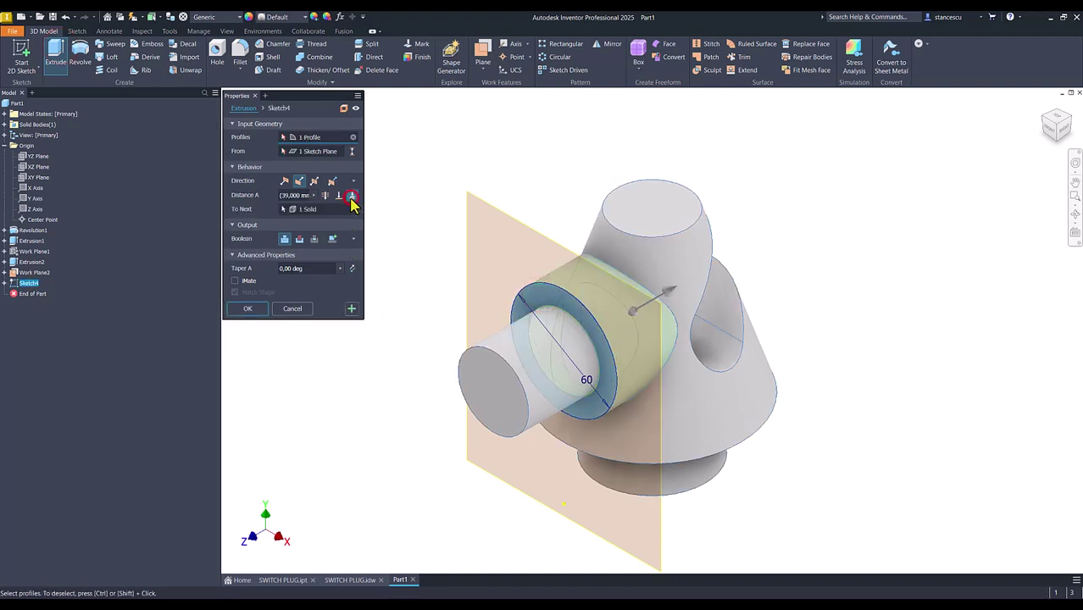
pyautogui.click(259, 310)
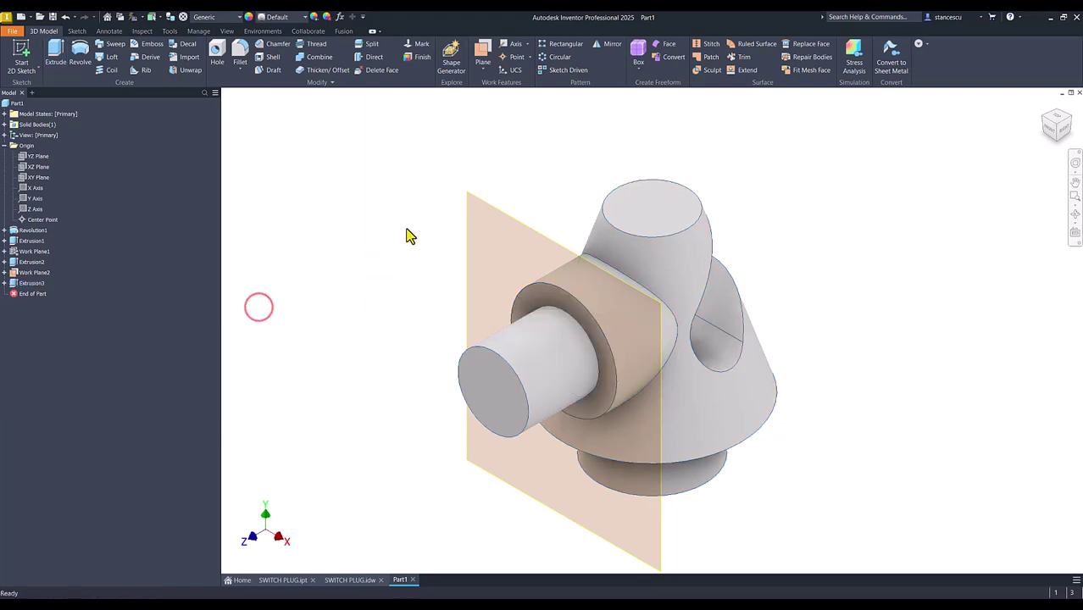
pyautogui.rightClick(477, 204)
pyautogui.click(497, 211)
pyautogui.press('Num_Lock')
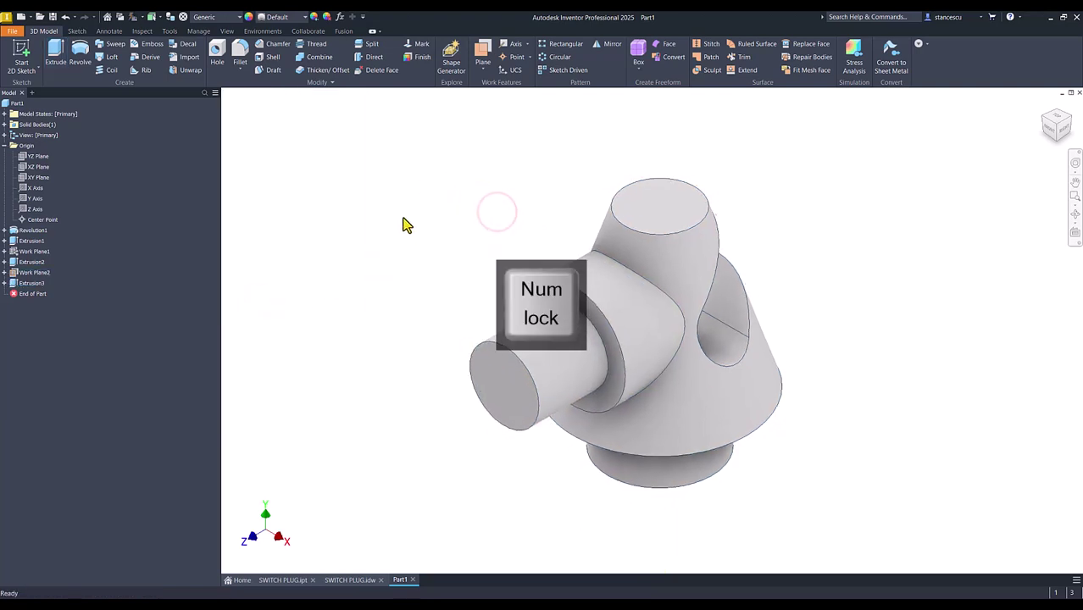
pyautogui.click(349, 580)
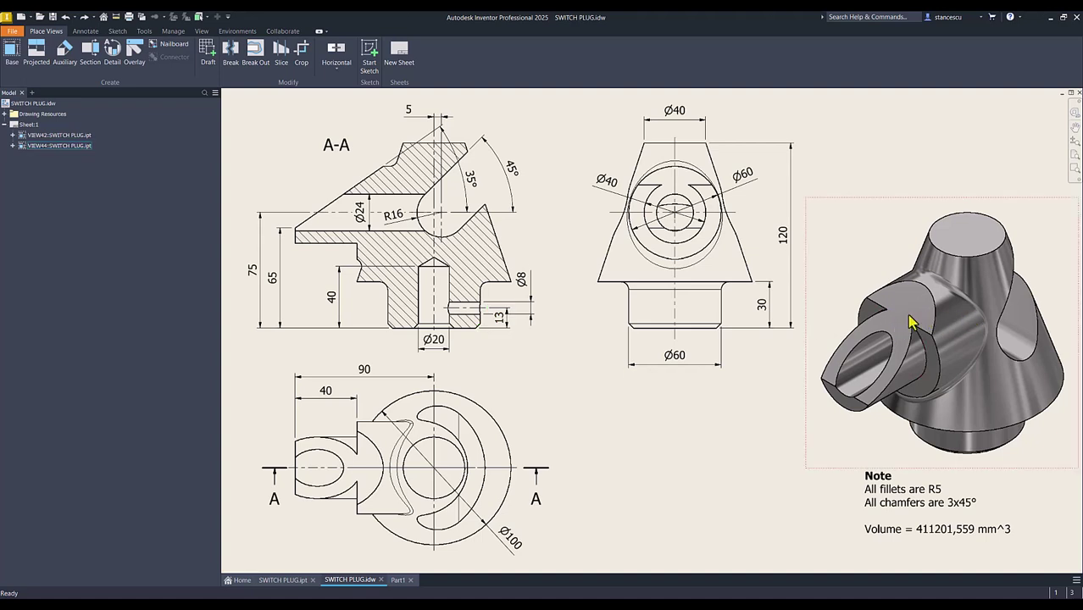
pyautogui.click(275, 288)
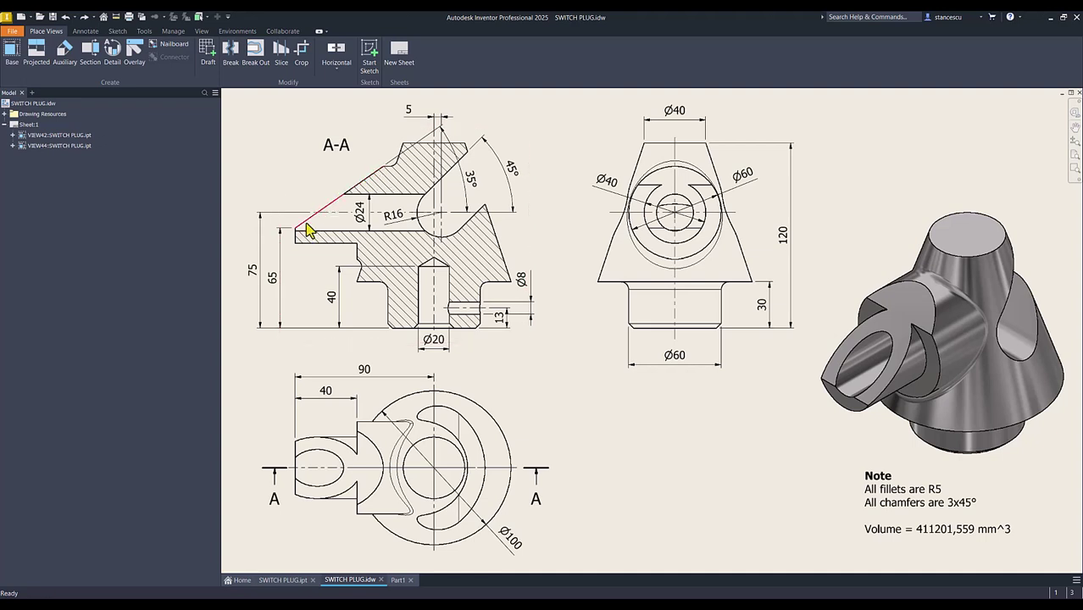
pyautogui.click(396, 150)
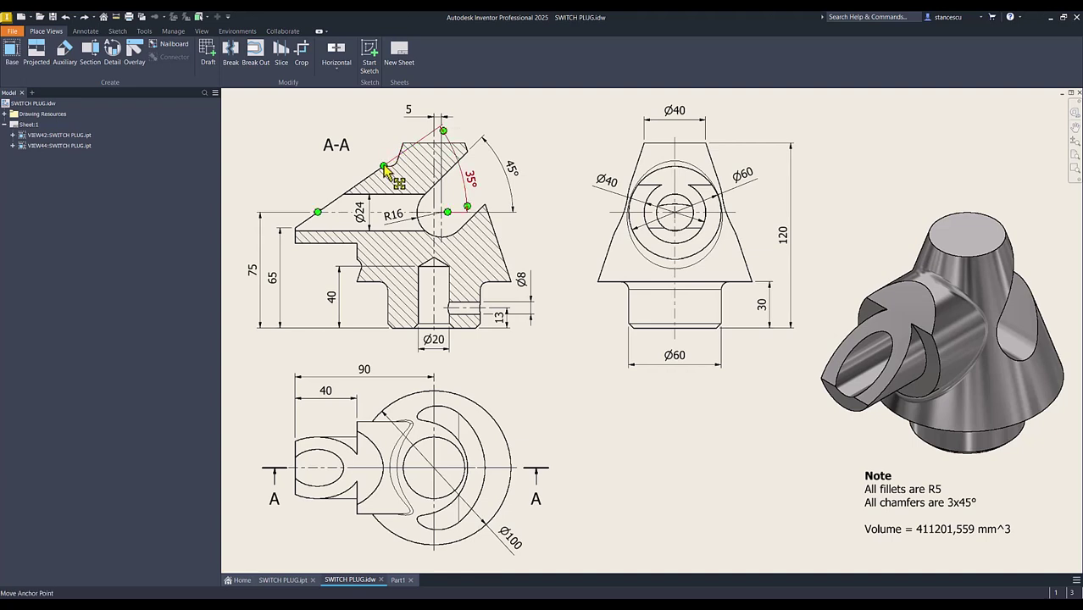
pyautogui.press('Escape')
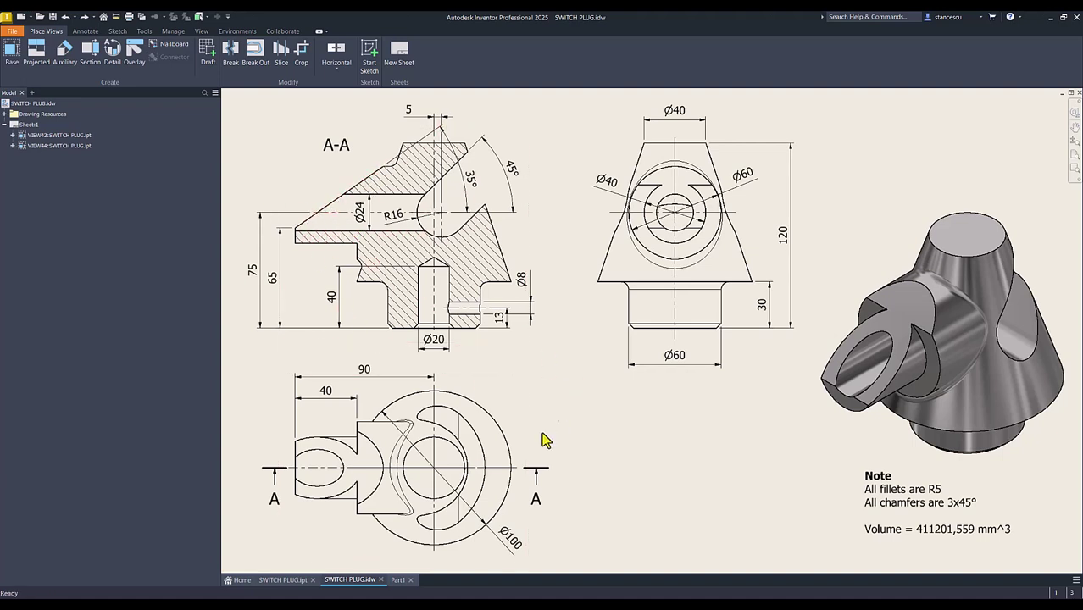
pyautogui.click(397, 579)
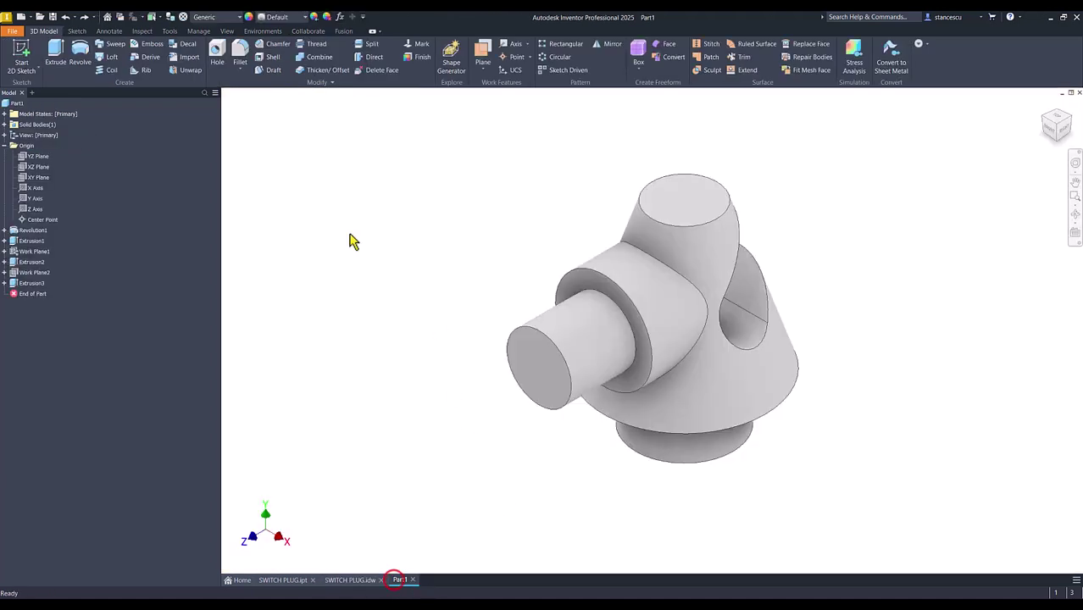
# Sketch on the sliced YZ plane, projecting the left end edge and drawing a diagonal line
pyautogui.click(34, 156)
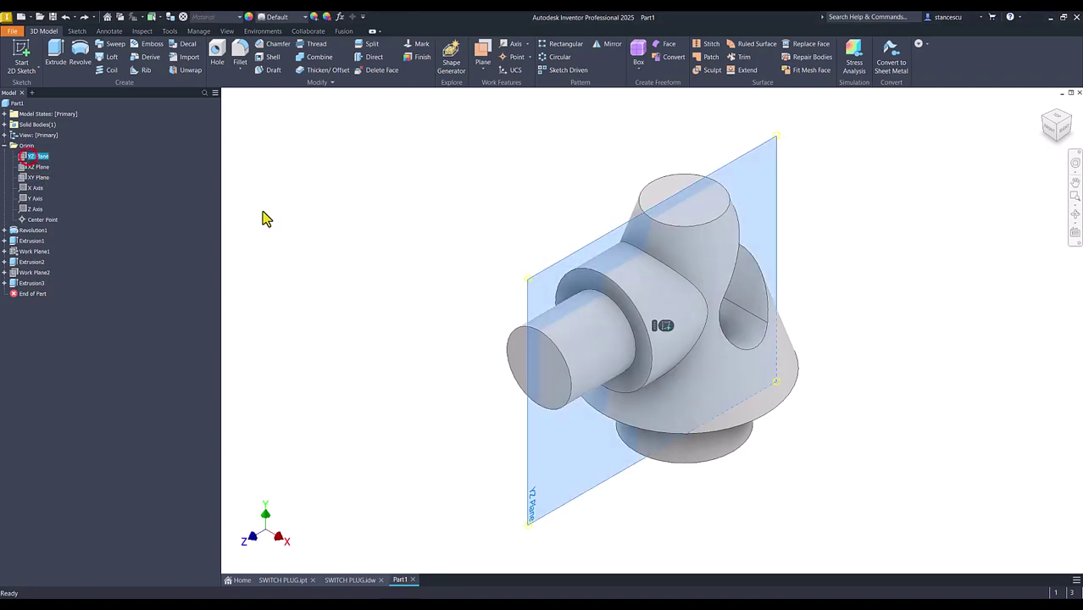
pyautogui.click(666, 325)
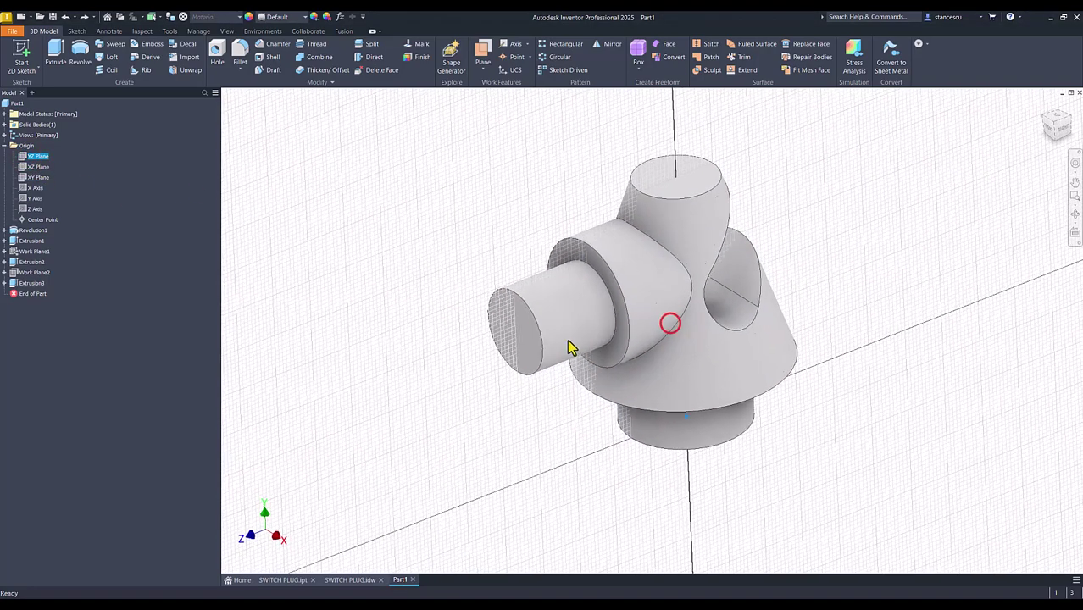
pyautogui.press('Num_Lock')
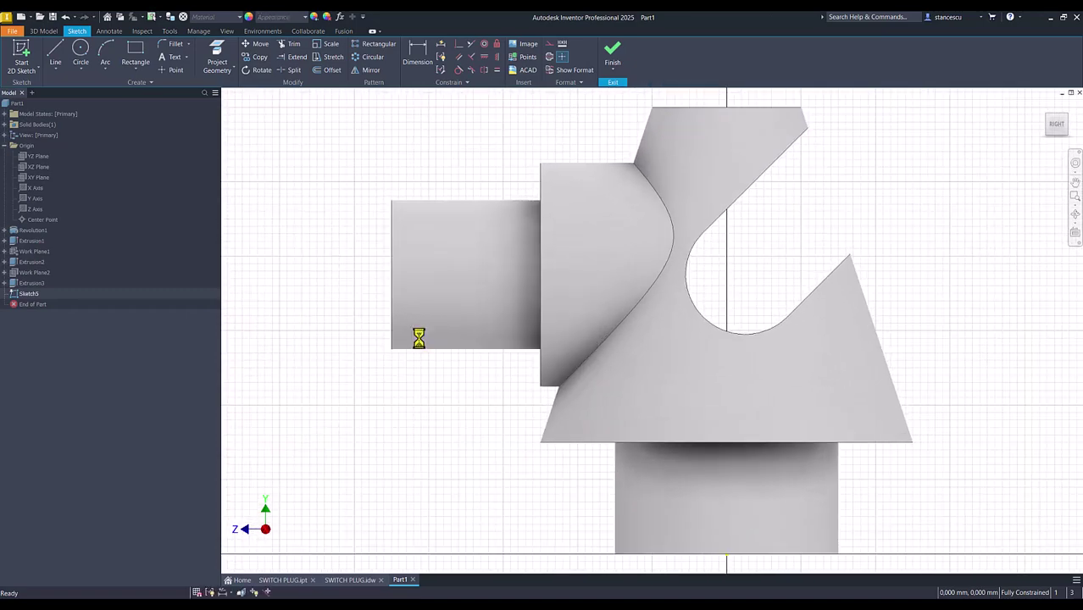
pyautogui.press('F7')
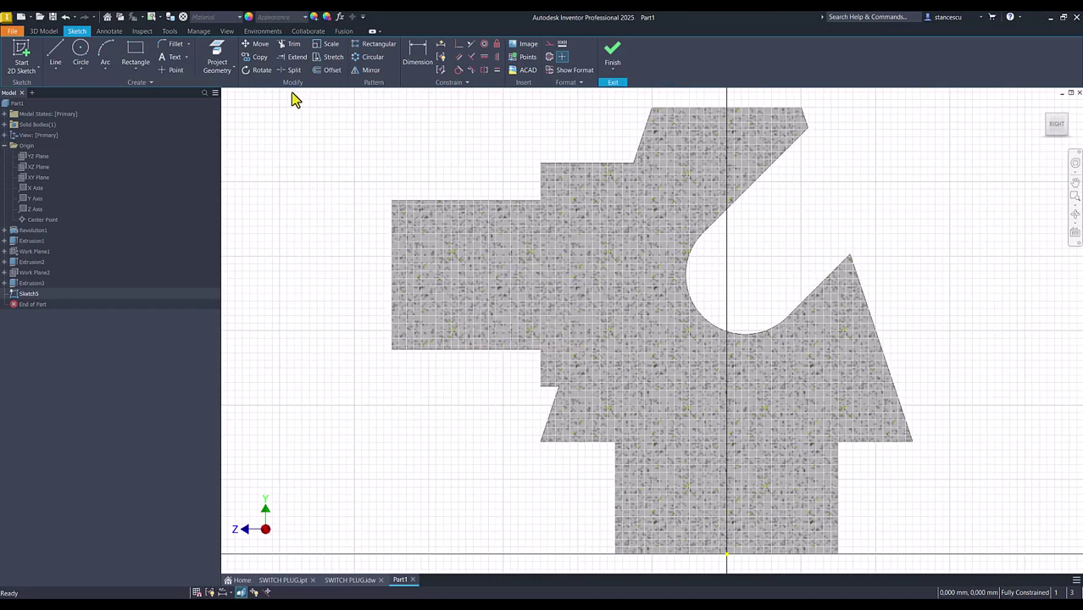
pyautogui.click(217, 60)
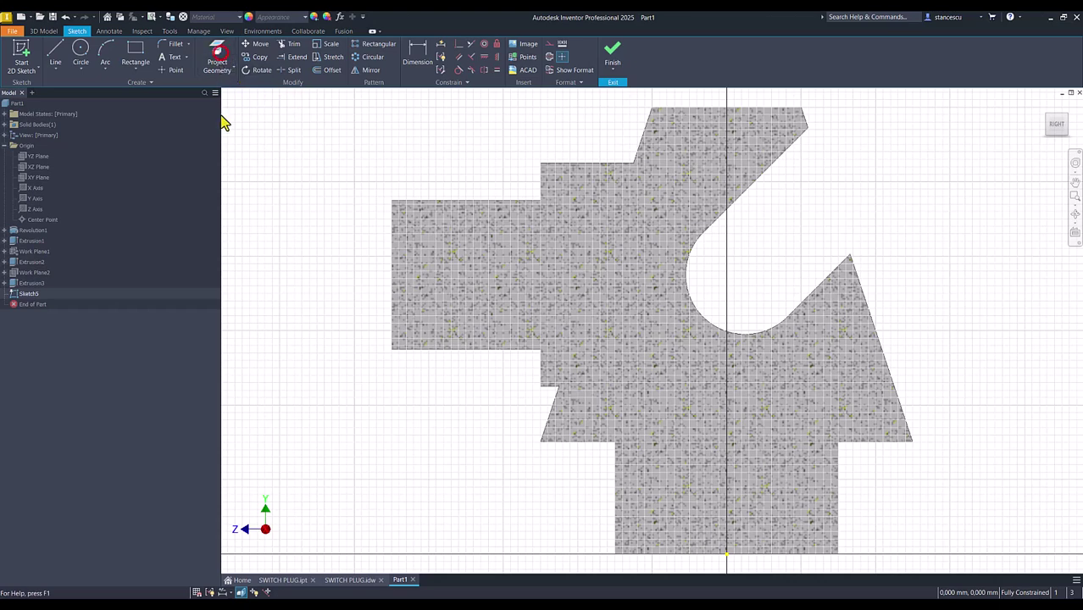
pyautogui.click(393, 331)
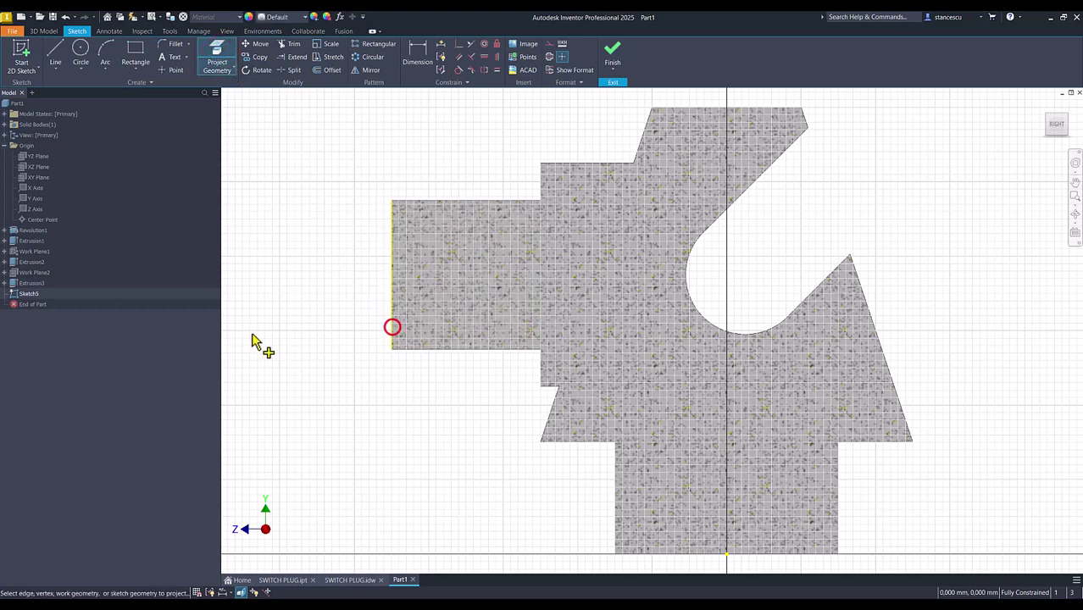
pyautogui.click(63, 51)
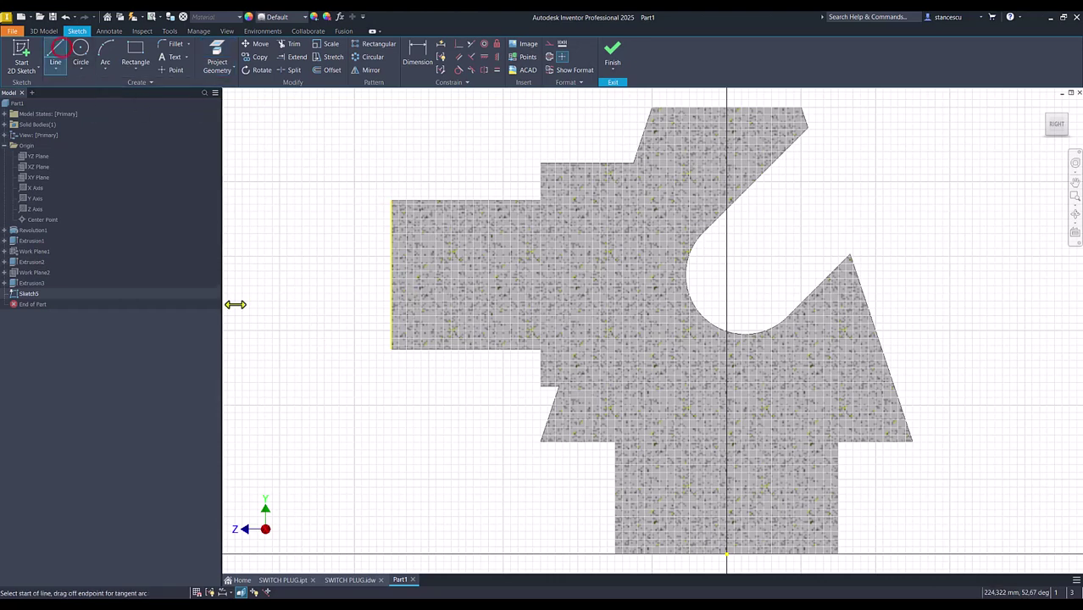
pyautogui.click(391, 325)
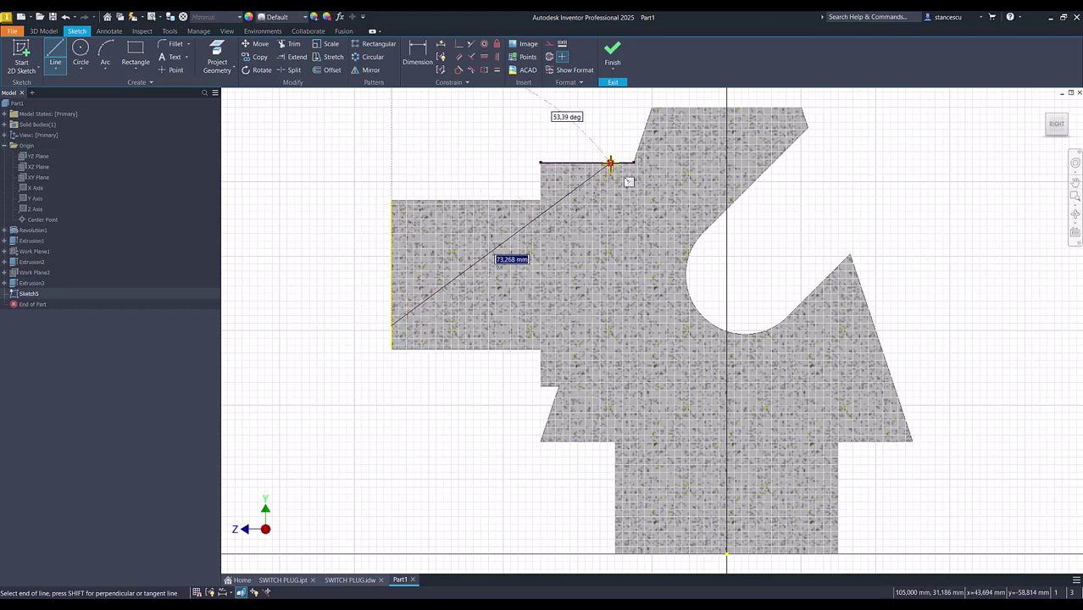
pyautogui.doubleClick(610, 162)
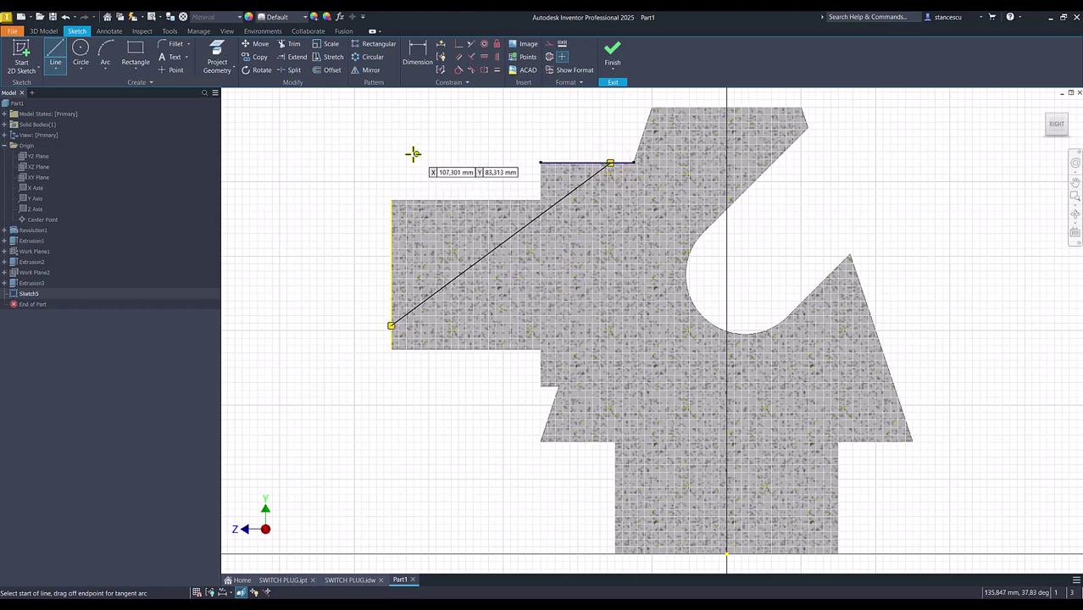
# Dimension the line 65 high from the base axis and 35° to the top edge
pyautogui.click(424, 52)
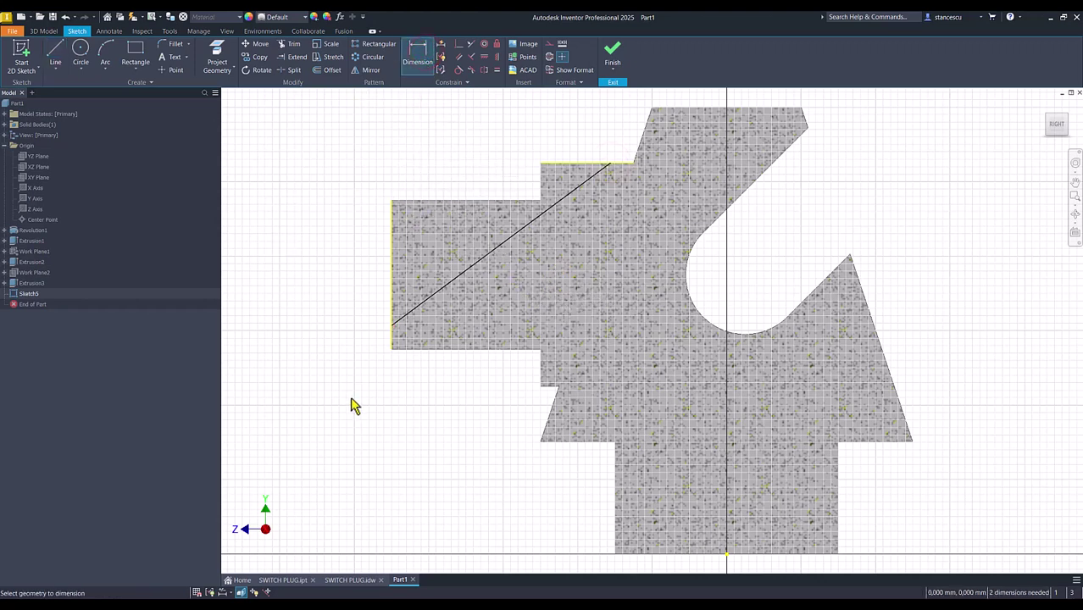
pyautogui.click(728, 555)
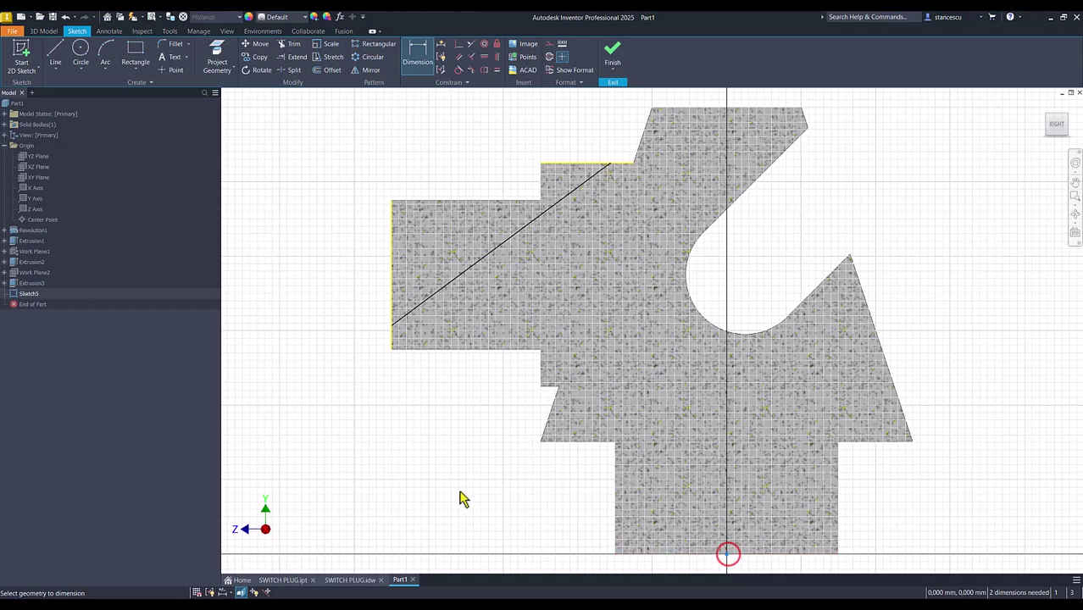
pyautogui.click(392, 326)
pyautogui.click(329, 412)
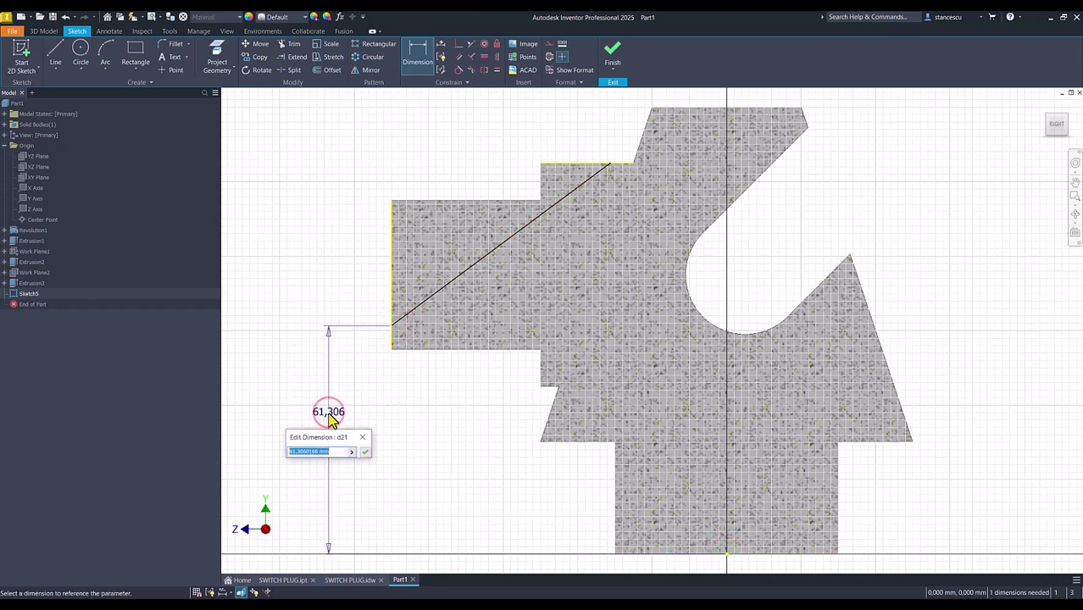
pyautogui.write('65')
pyautogui.press('Return')
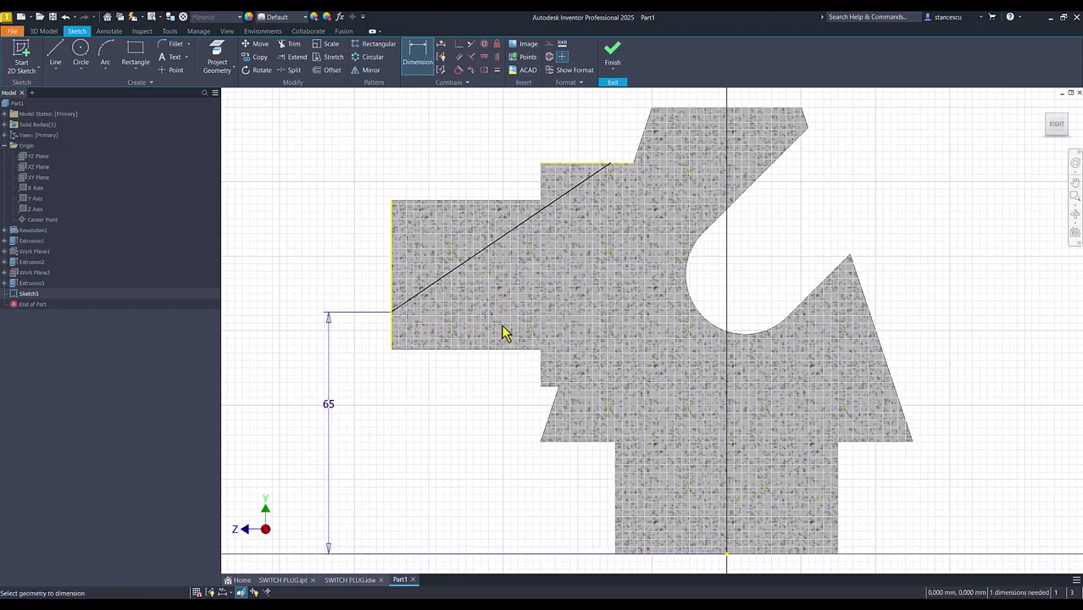
pyautogui.click(523, 233)
pyautogui.click(580, 165)
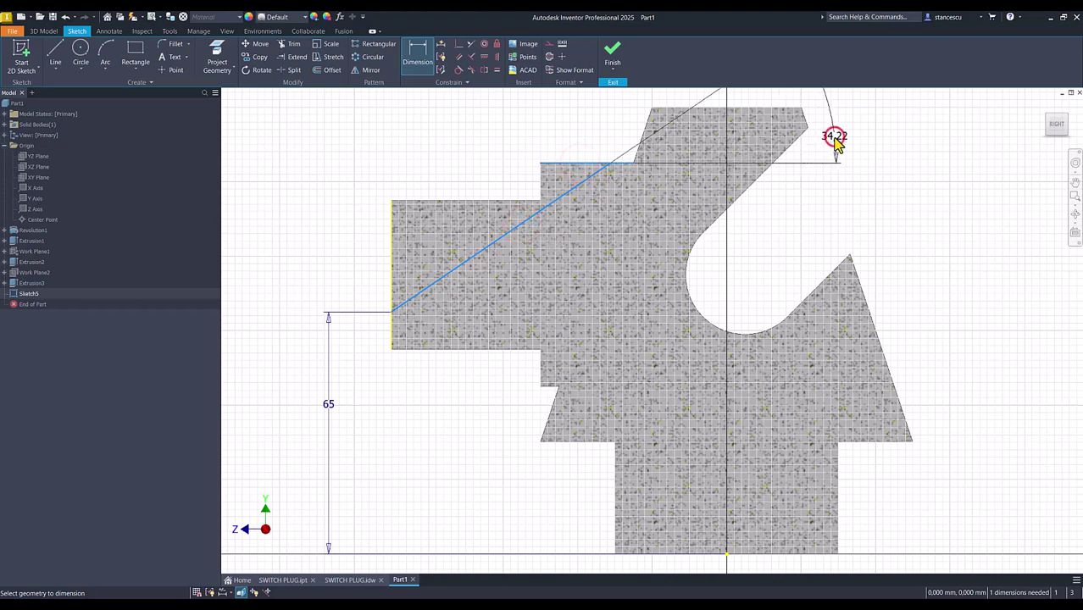
pyautogui.click(834, 144)
pyautogui.press('BackSpace')
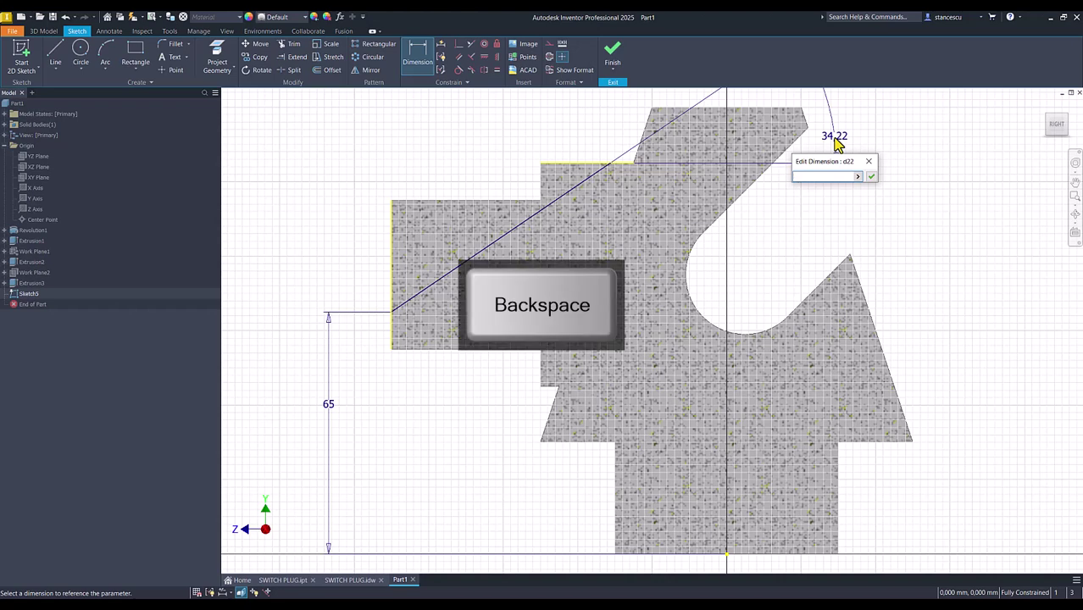
pyautogui.write('35')
pyautogui.press('Return')
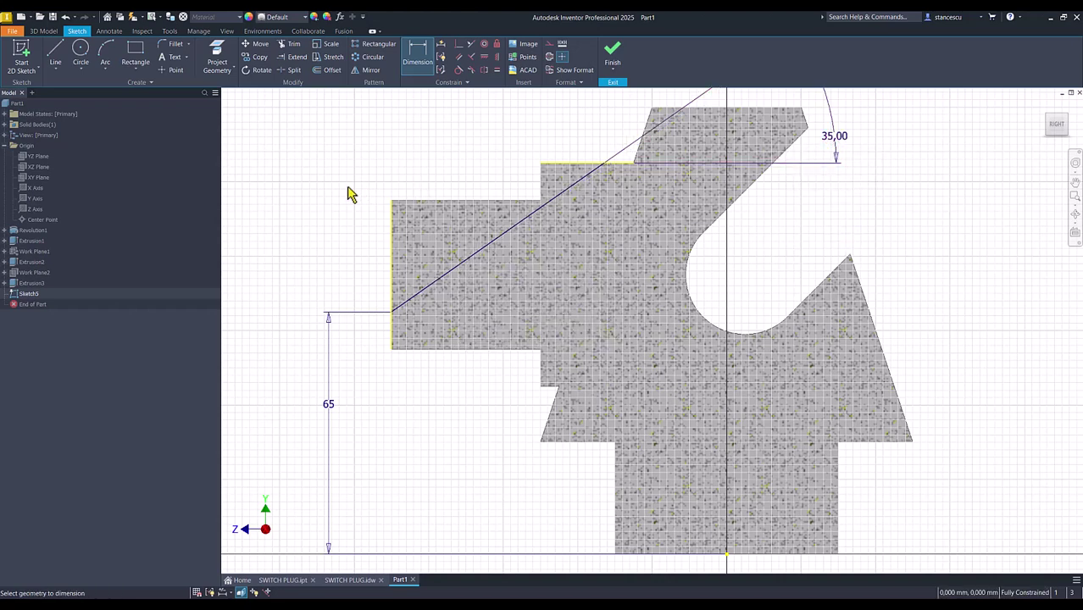
# Project the vertical step edge, left block top edge and face outline, then finish Sketch5
pyautogui.click(217, 55)
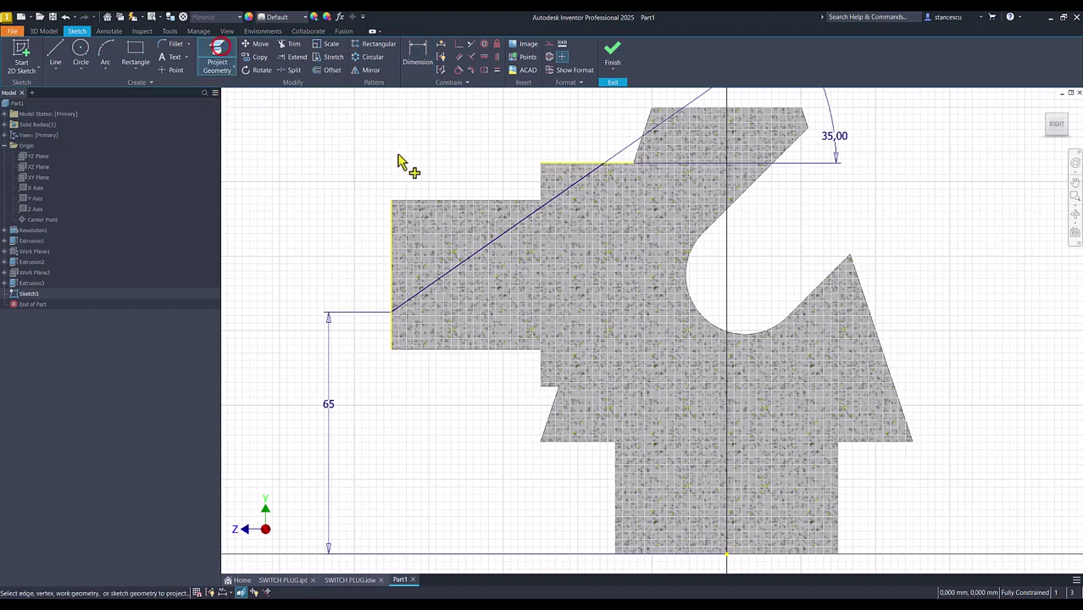
pyautogui.click(542, 182)
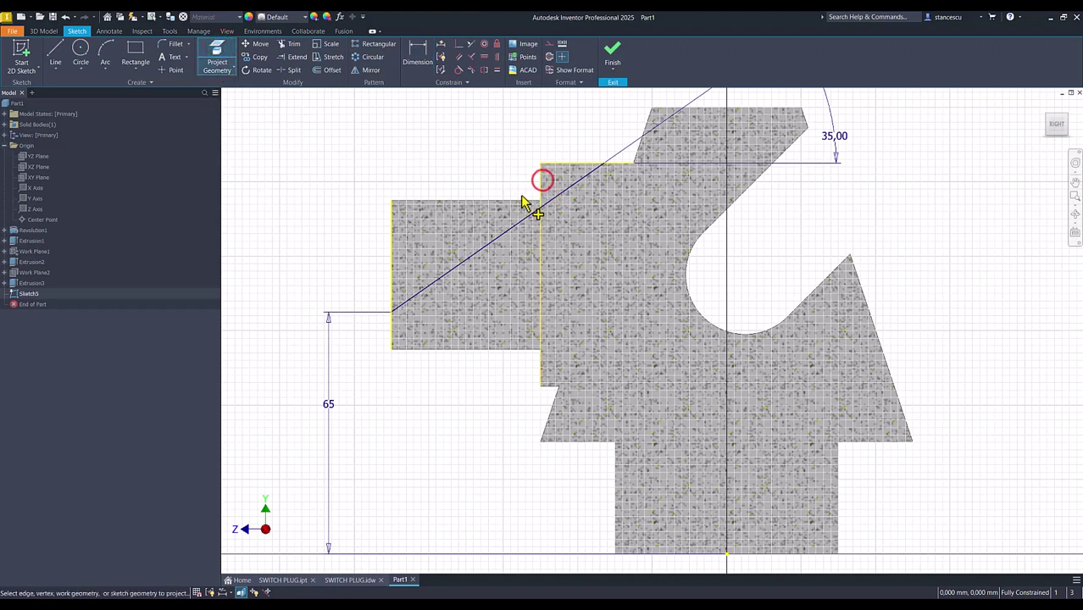
pyautogui.click(521, 198)
pyautogui.click(405, 231)
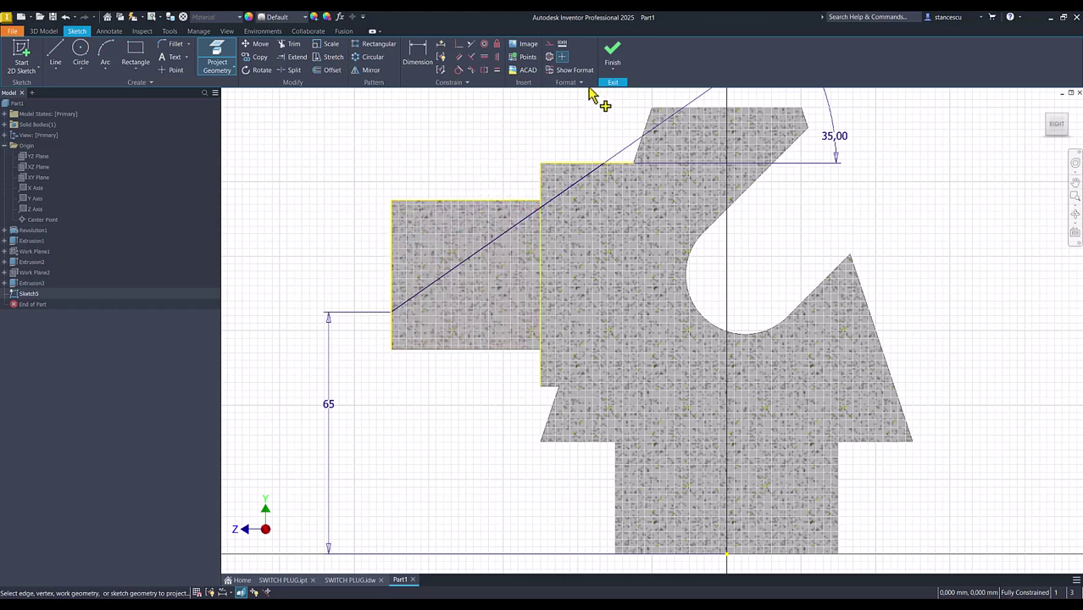
pyautogui.click(612, 57)
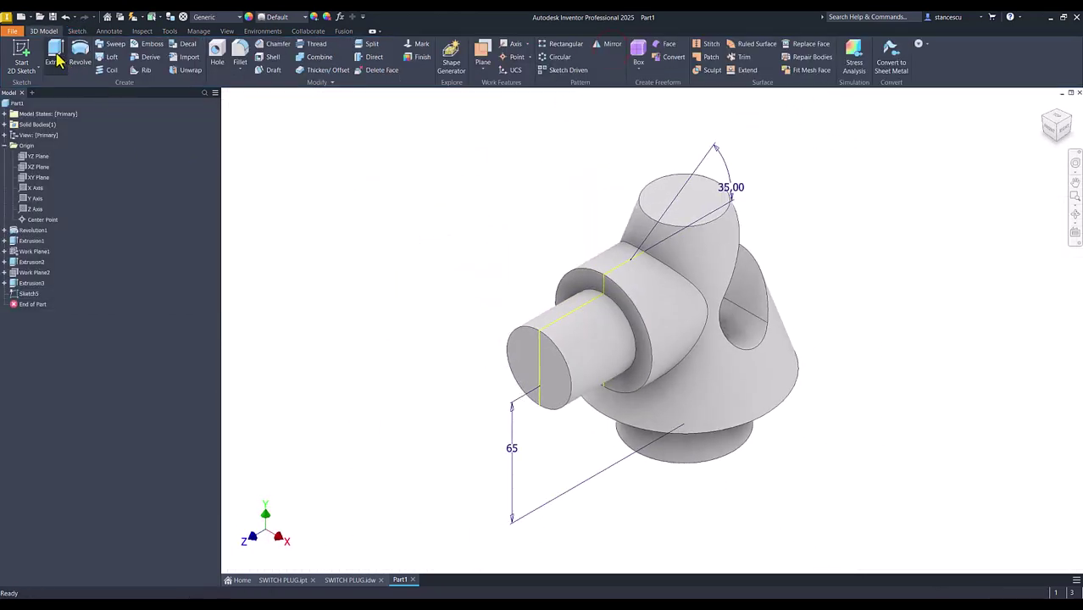
# Cut both Sketch5 profiles Through All into the part, then view the SWITCH PLUG.idw drawing
pyautogui.click(56, 56)
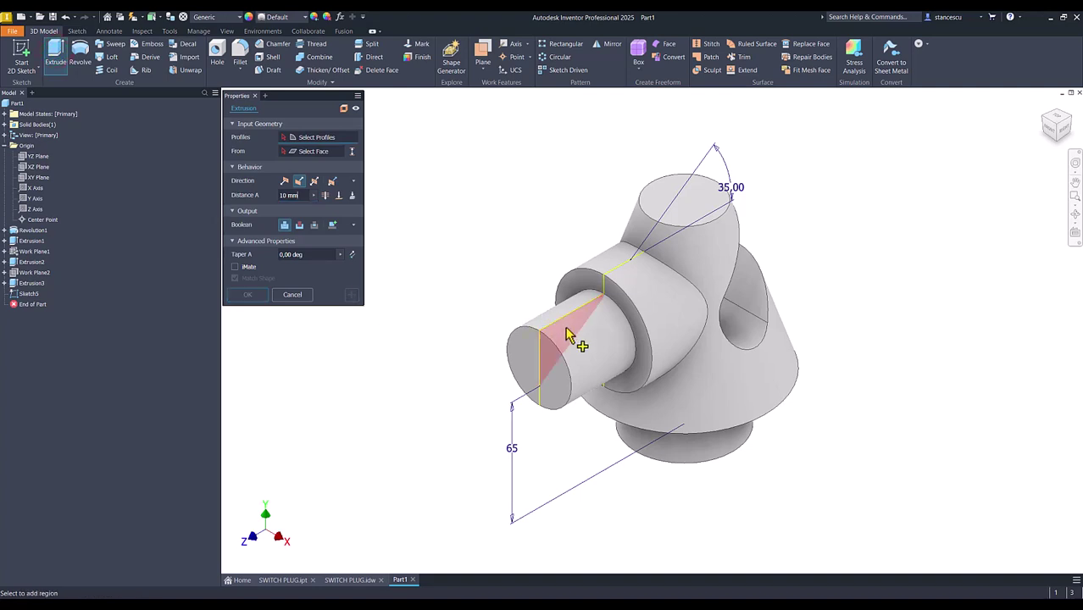
pyautogui.click(610, 287)
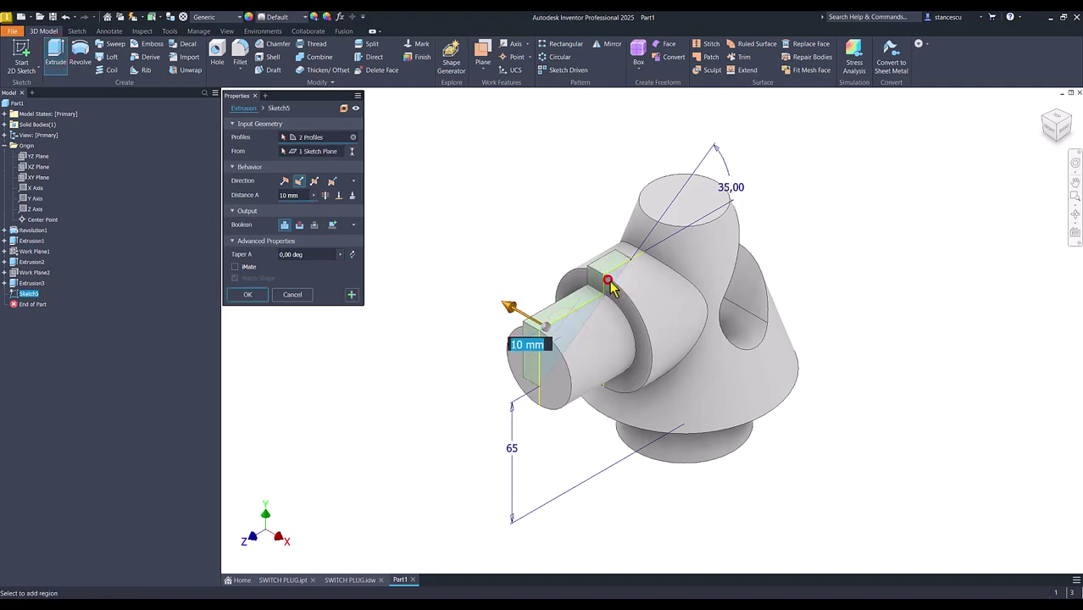
pyautogui.click(314, 183)
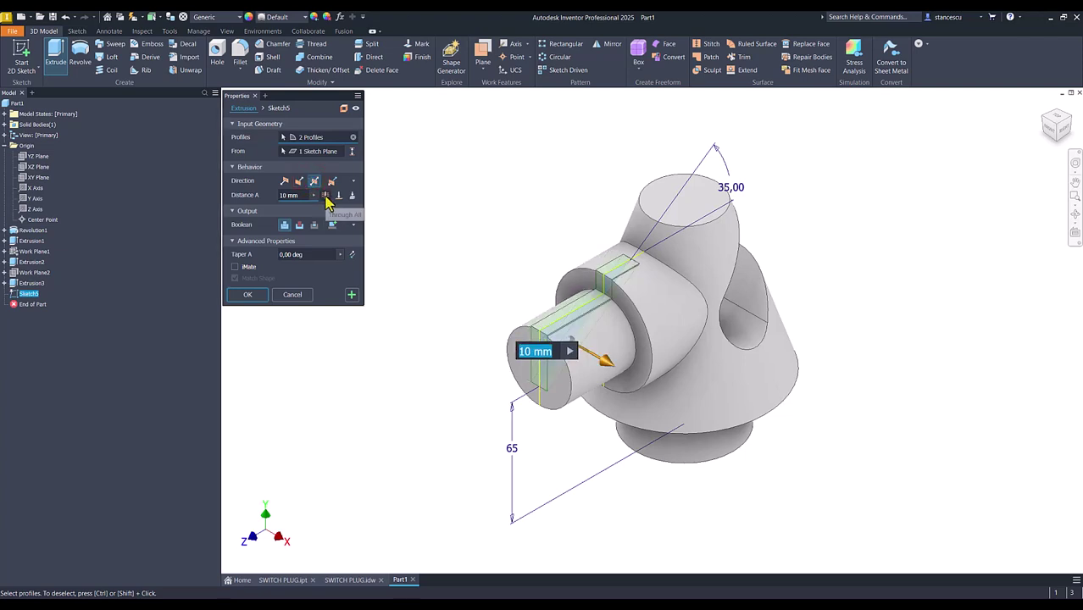
pyautogui.click(299, 225)
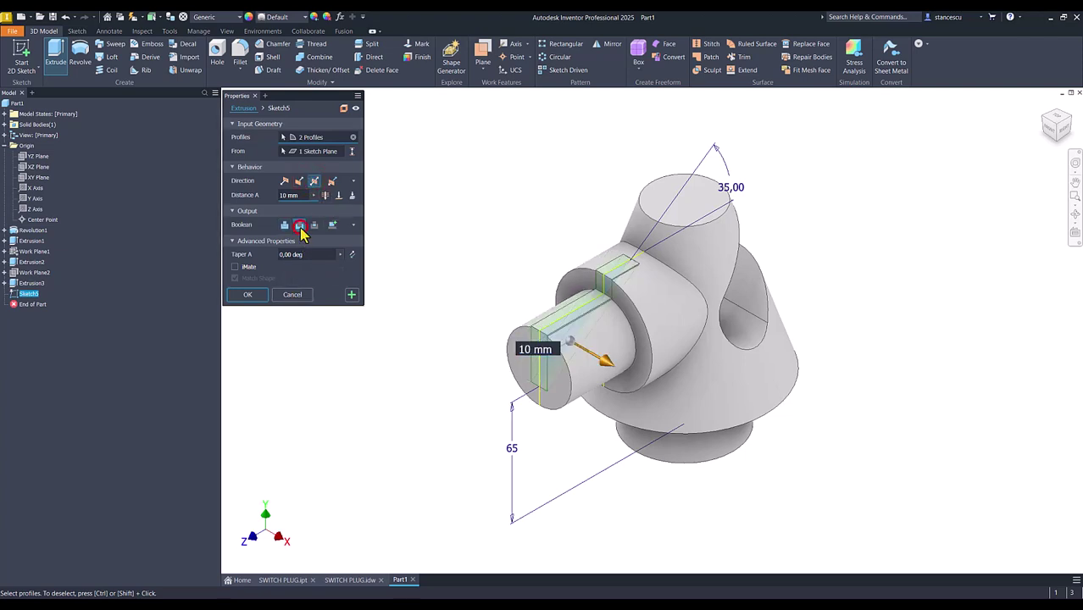
pyautogui.click(325, 196)
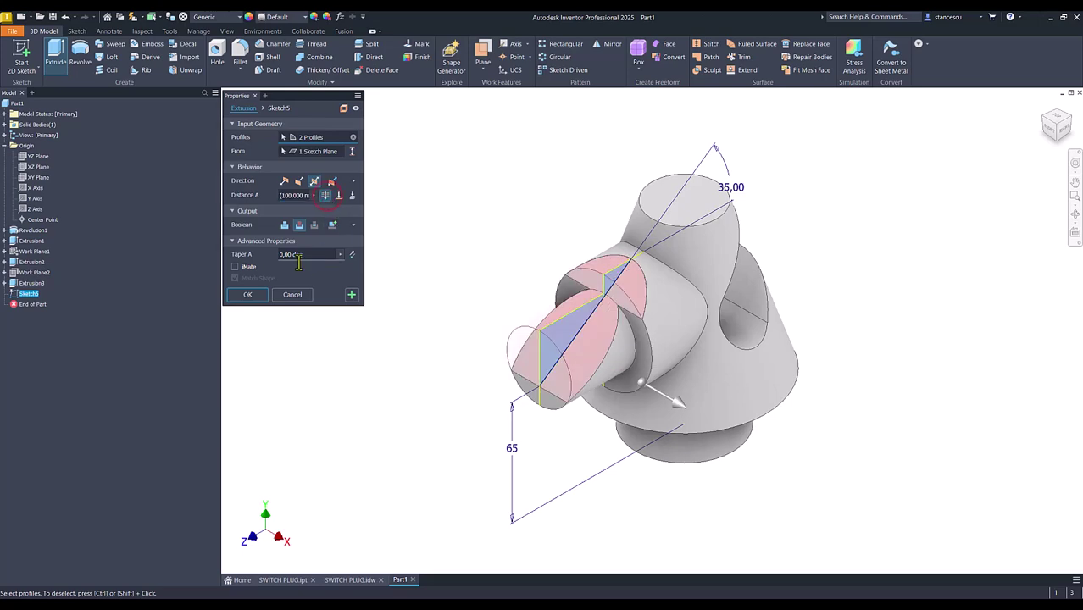
pyautogui.click(248, 295)
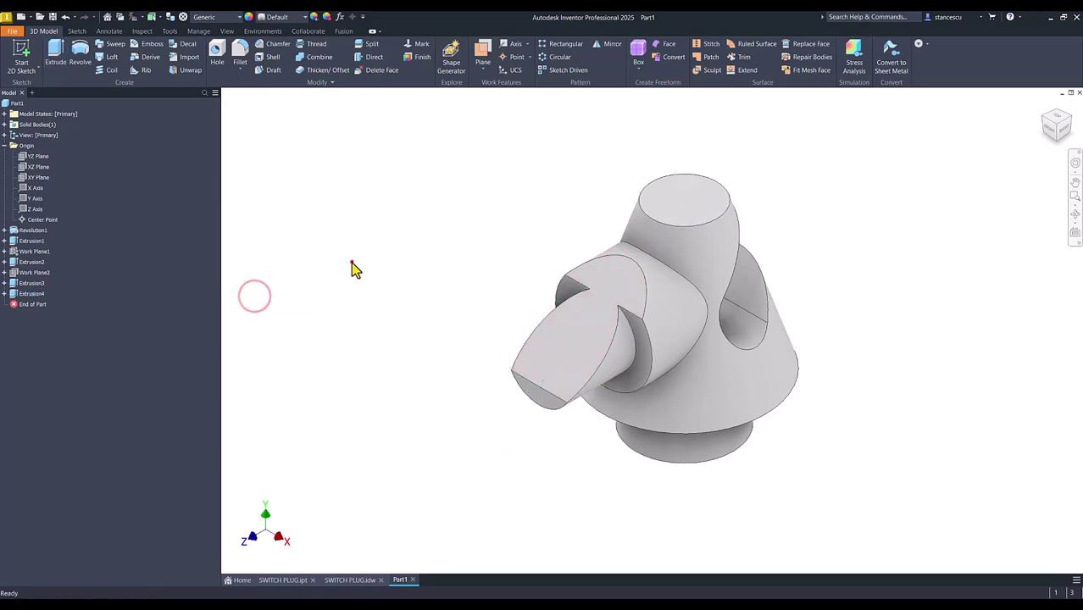
pyautogui.click(350, 580)
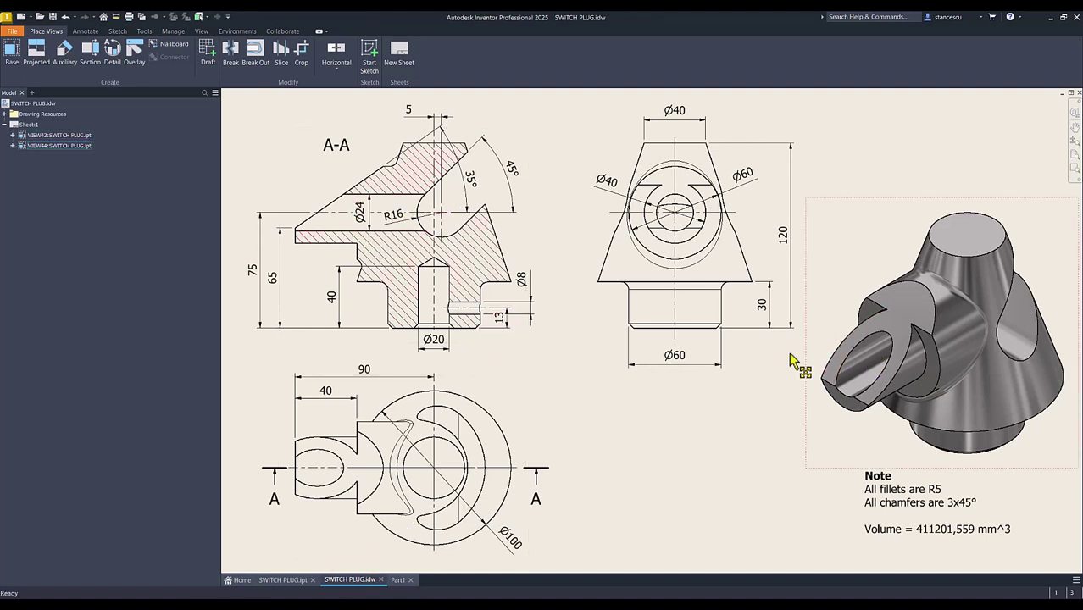
# Inspect the Ø24 and 75 dimensions in section A-A, then return to Part1
pyautogui.click(364, 214)
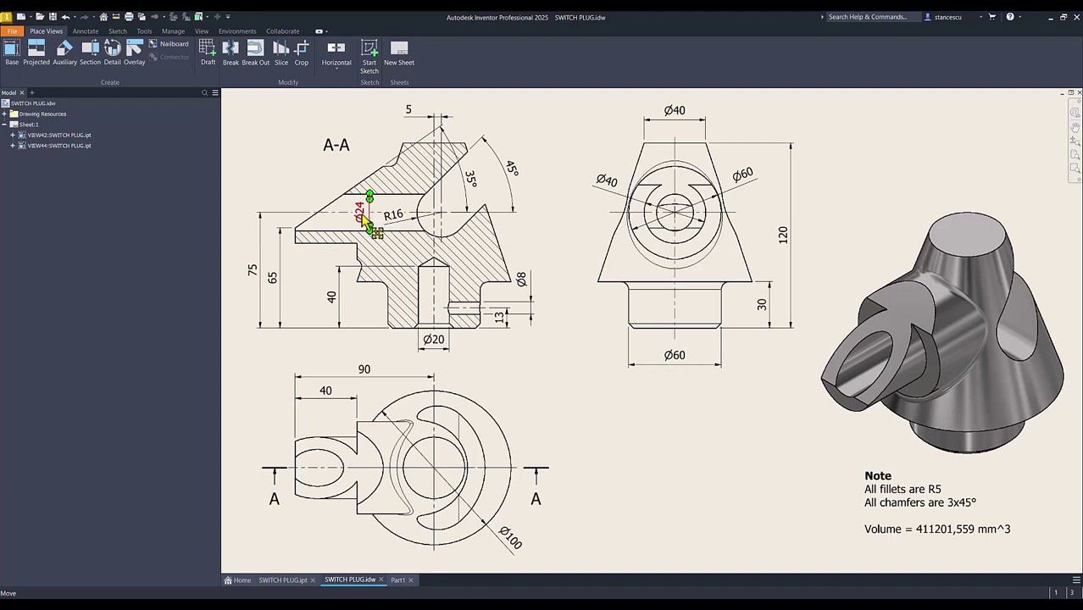
pyautogui.click(257, 274)
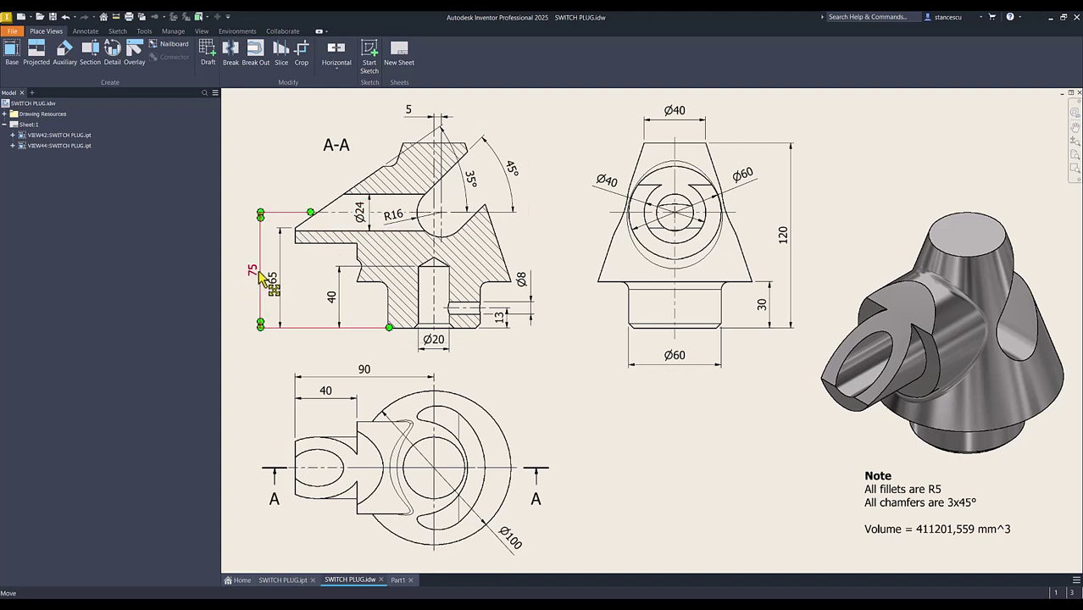
pyautogui.press('Escape')
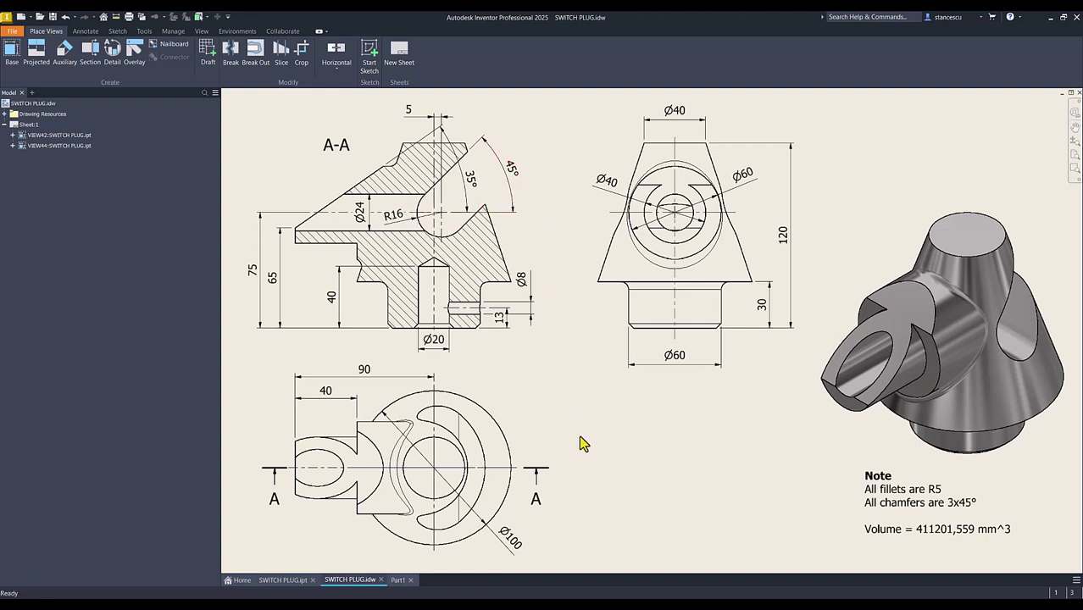
pyautogui.click(398, 580)
# Start a sliced sketch on the YZ plane and draw a rectangle above the slope
pyautogui.click(377, 290)
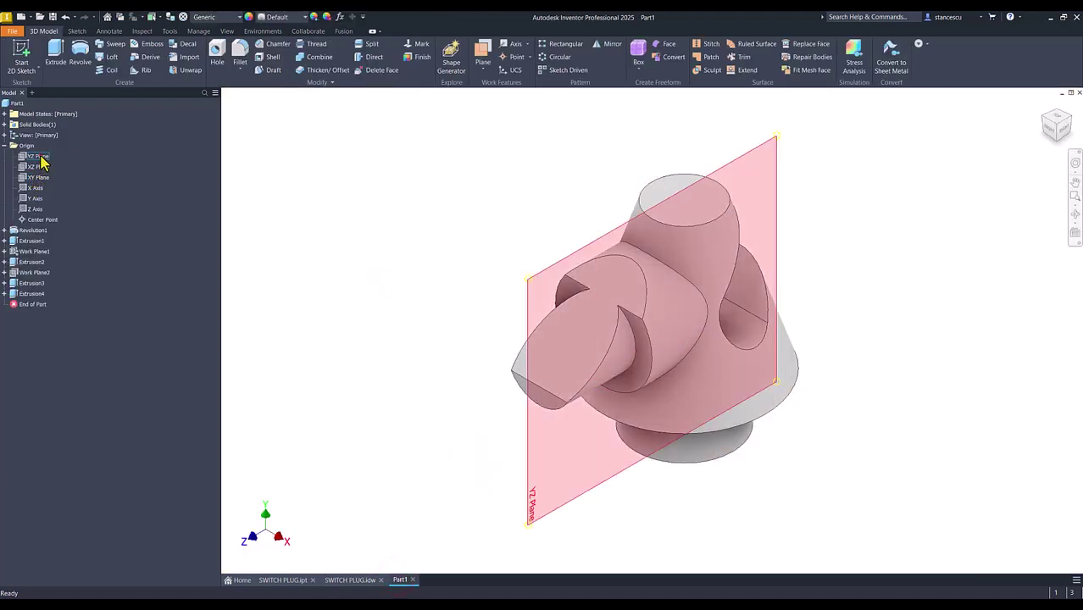
pyautogui.click(40, 158)
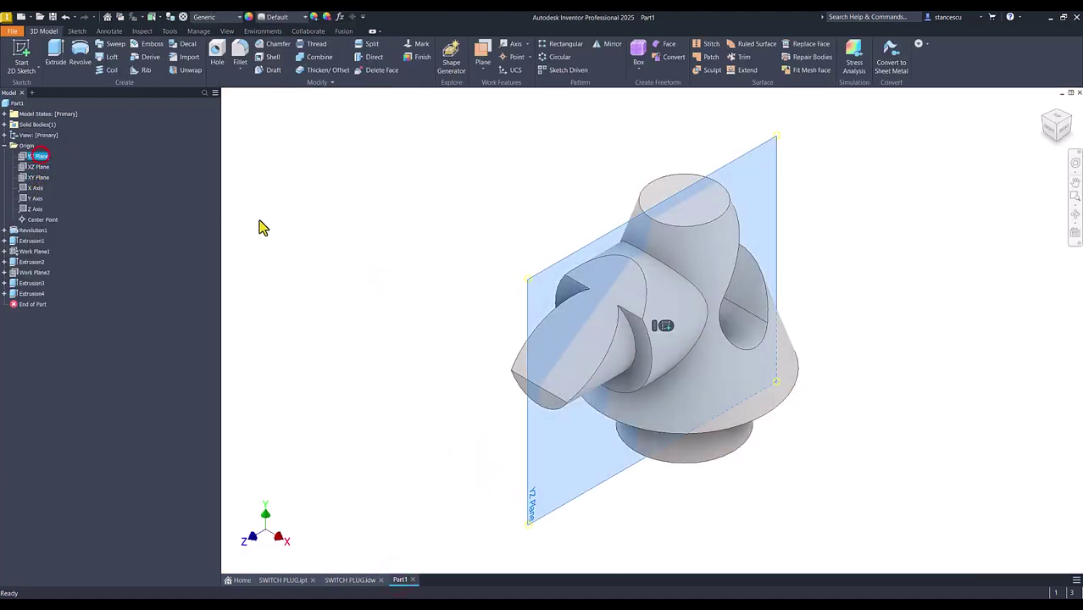
pyautogui.click(666, 328)
pyautogui.press('Num_Lock')
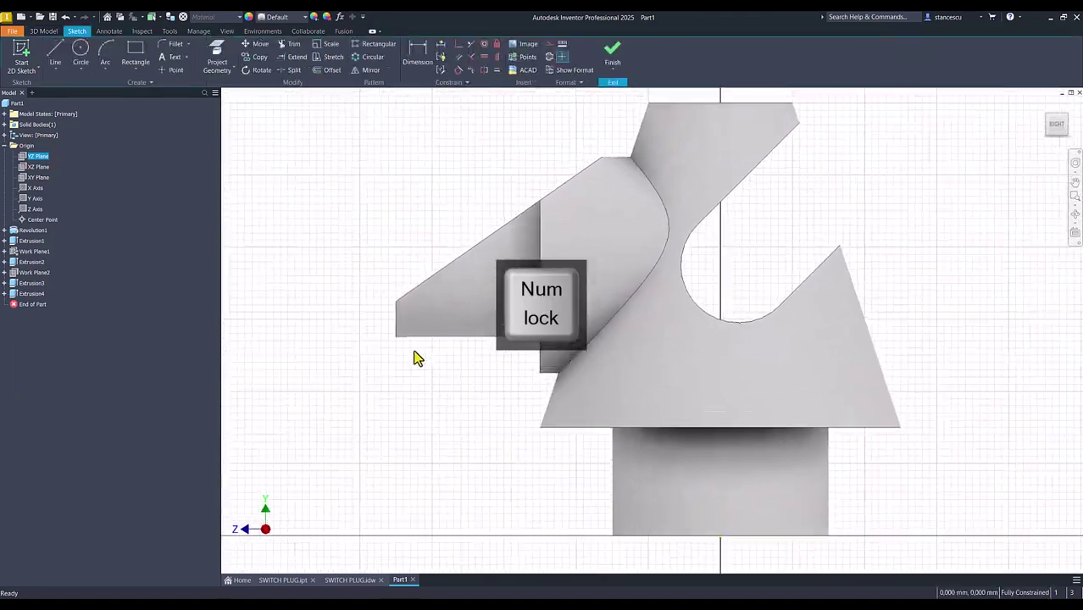
pyautogui.press('F7')
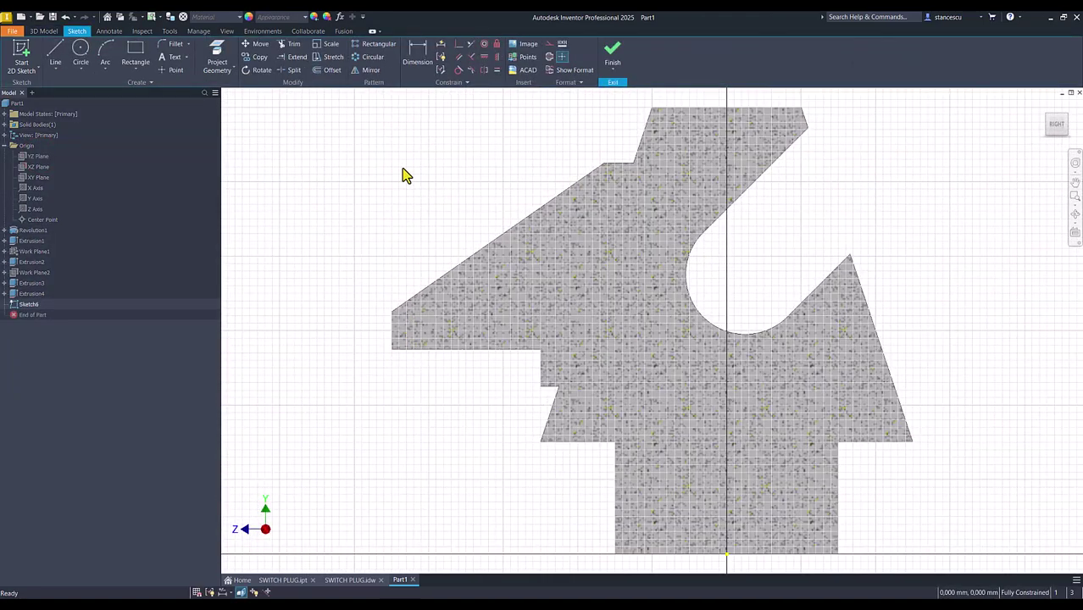
pyautogui.click(136, 52)
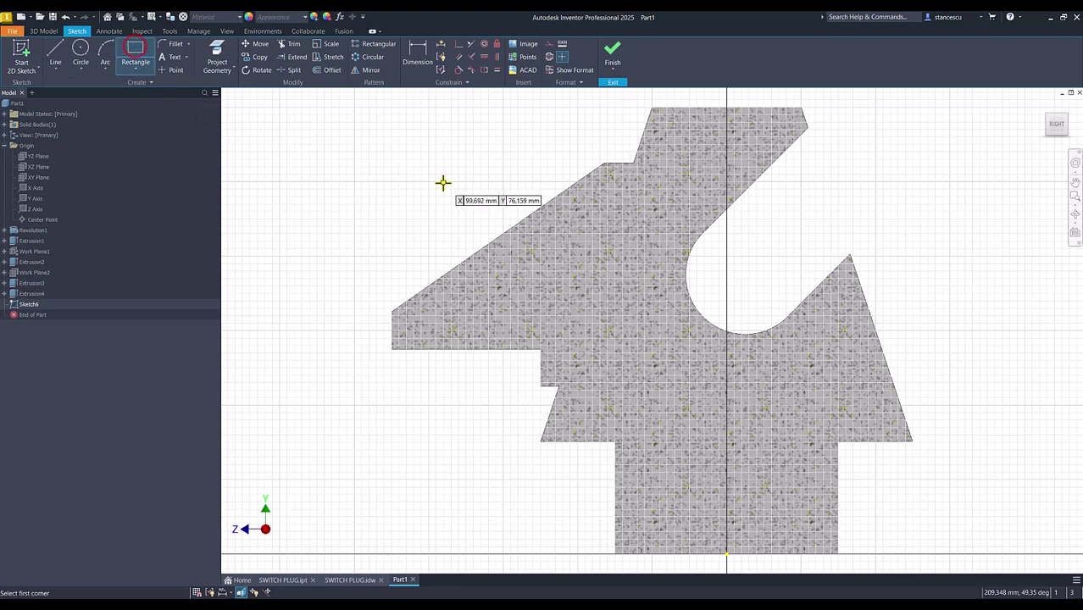
pyautogui.click(418, 188)
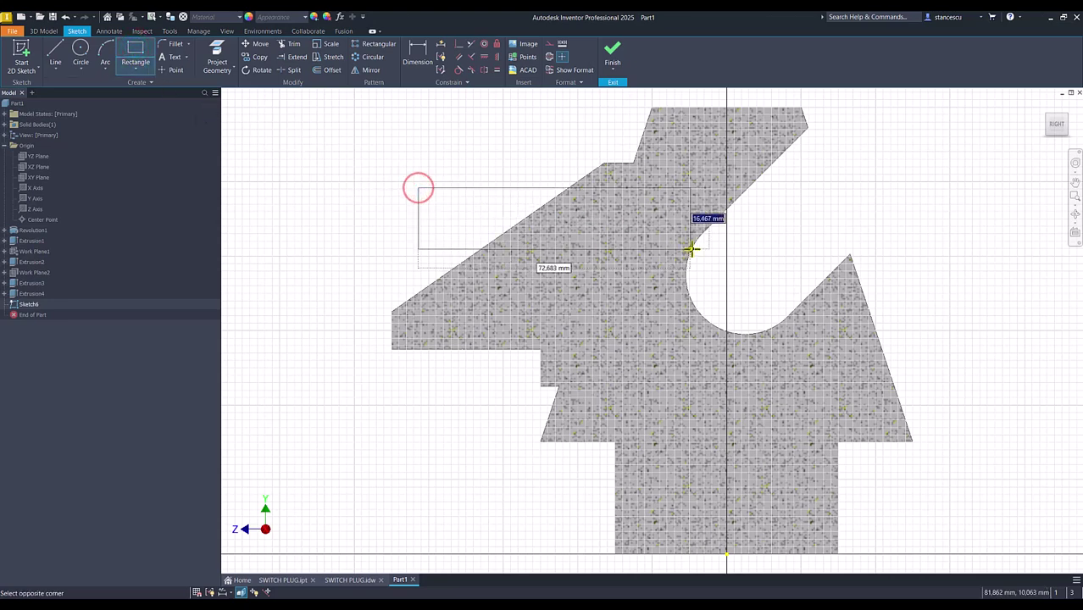
pyautogui.click(756, 245)
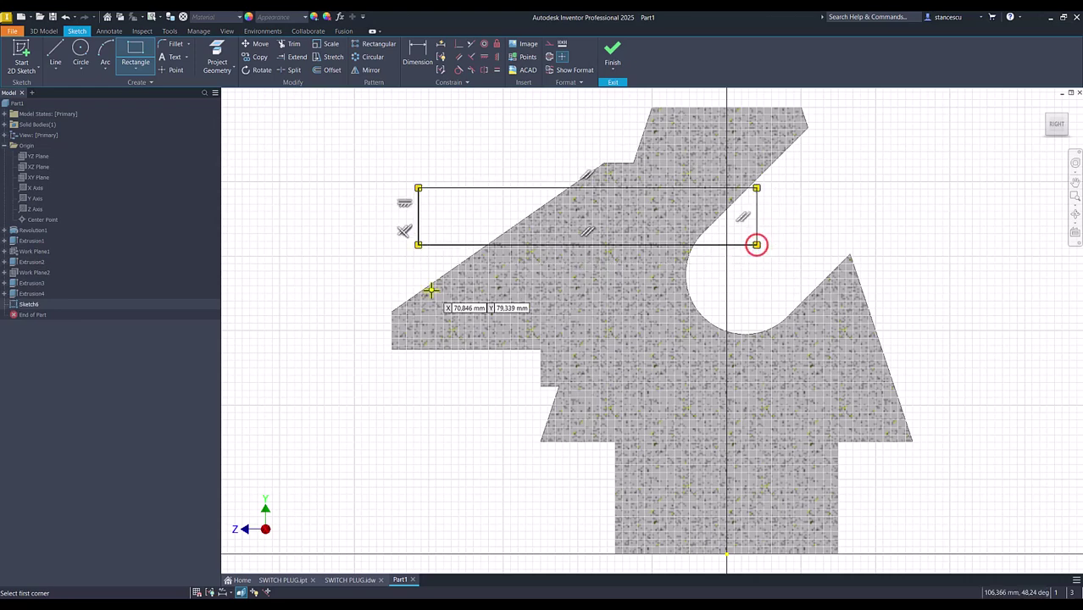
# Dimension the rectangle's bottom edge 75 above the base and make it a construction axis
pyautogui.click(415, 59)
pyautogui.click(450, 246)
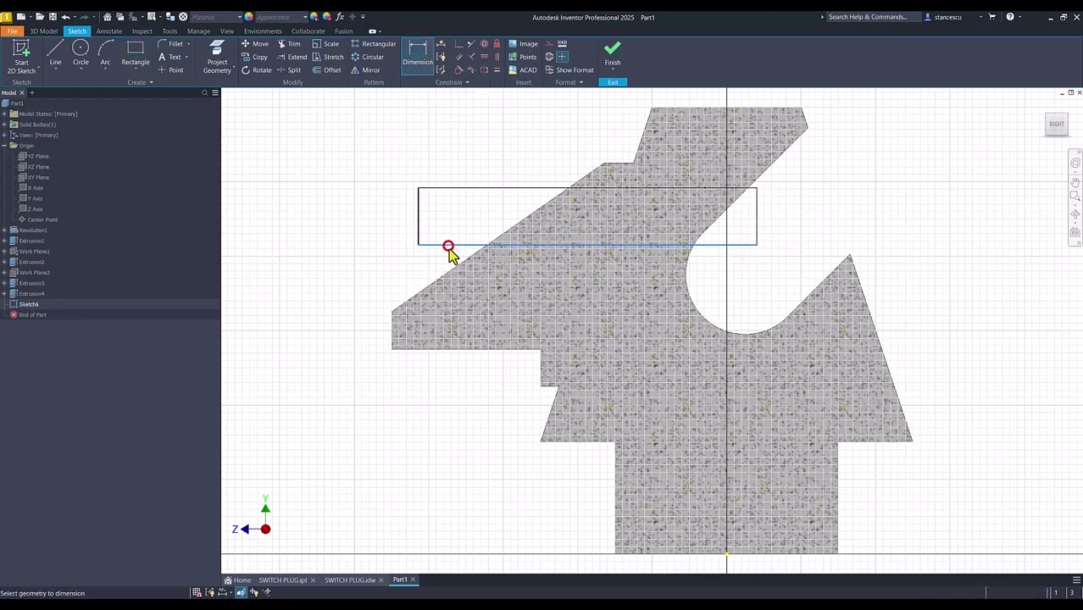
pyautogui.click(725, 555)
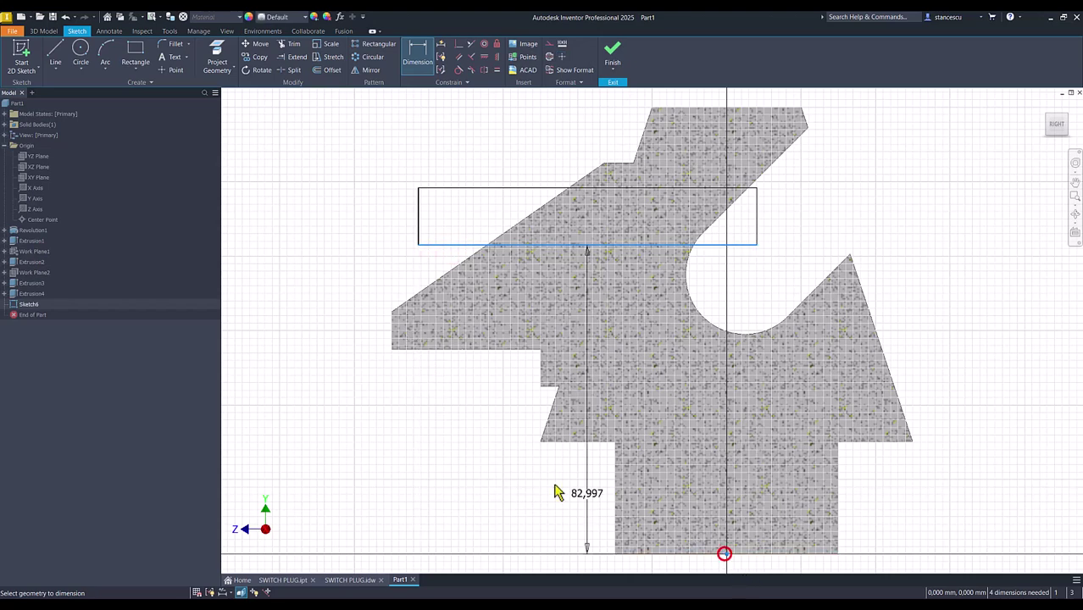
pyautogui.click(360, 439)
pyautogui.write('7')
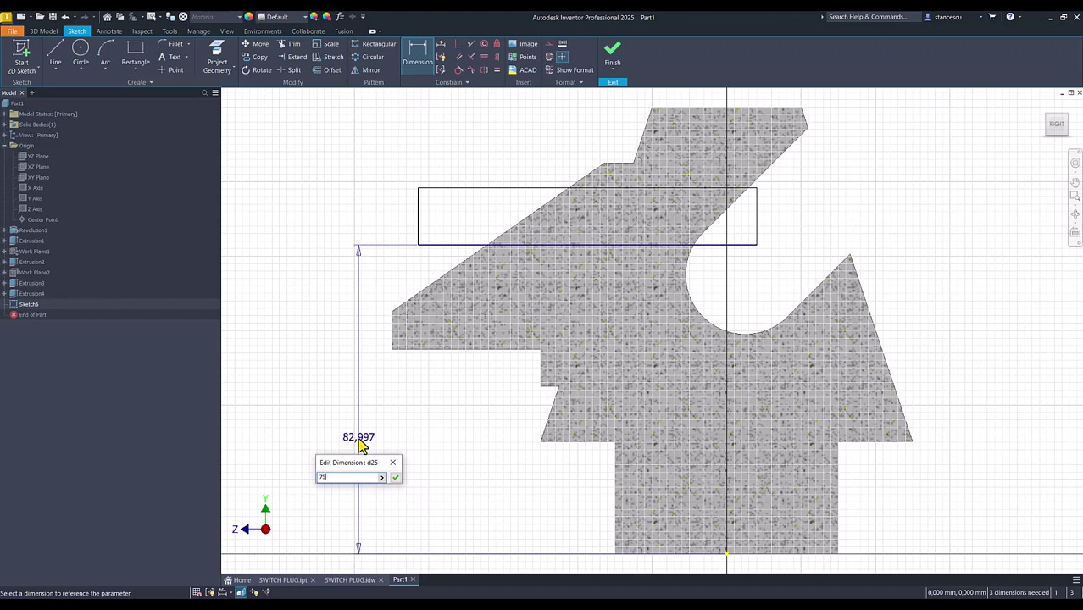
pyautogui.write('5')
pyautogui.press('Return')
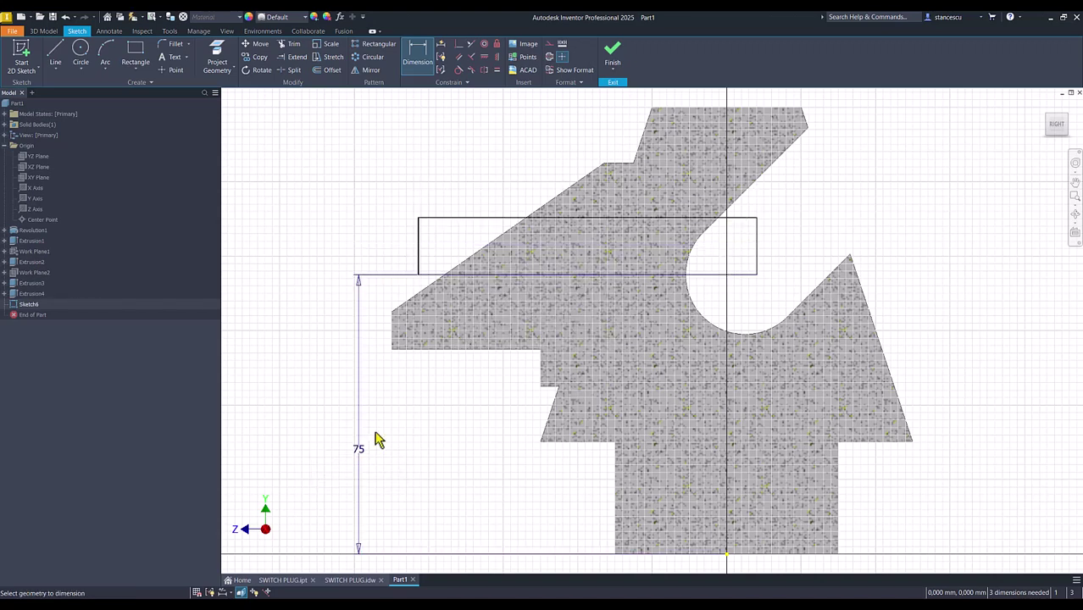
pyautogui.press('Escape')
pyautogui.click(693, 273)
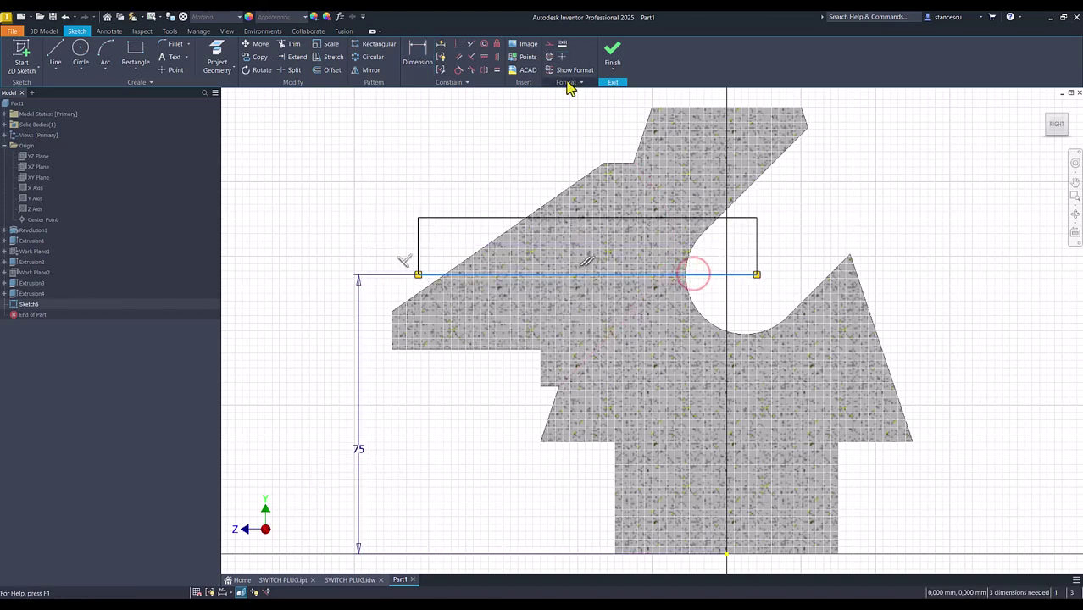
pyautogui.click(547, 57)
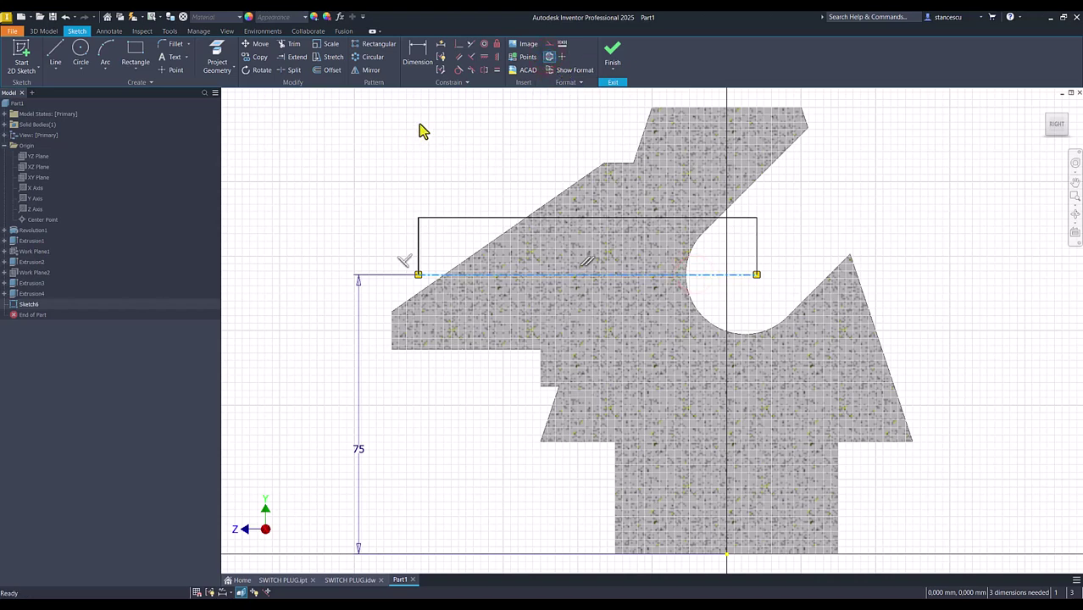
# Dimension the rectangle's top line Ø24 about the construction axis
pyautogui.click(415, 53)
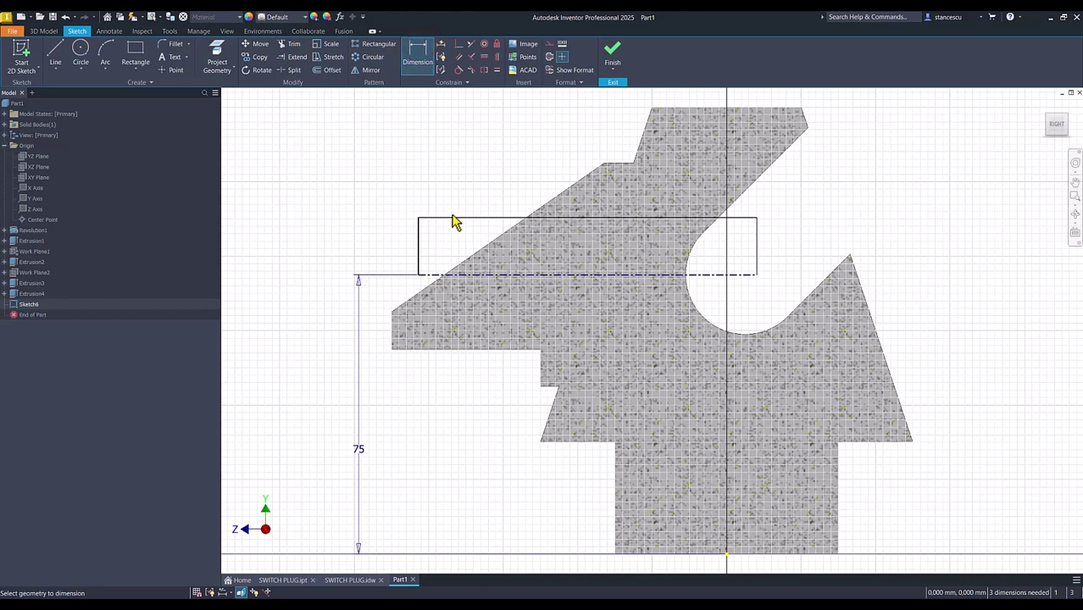
pyautogui.click(453, 219)
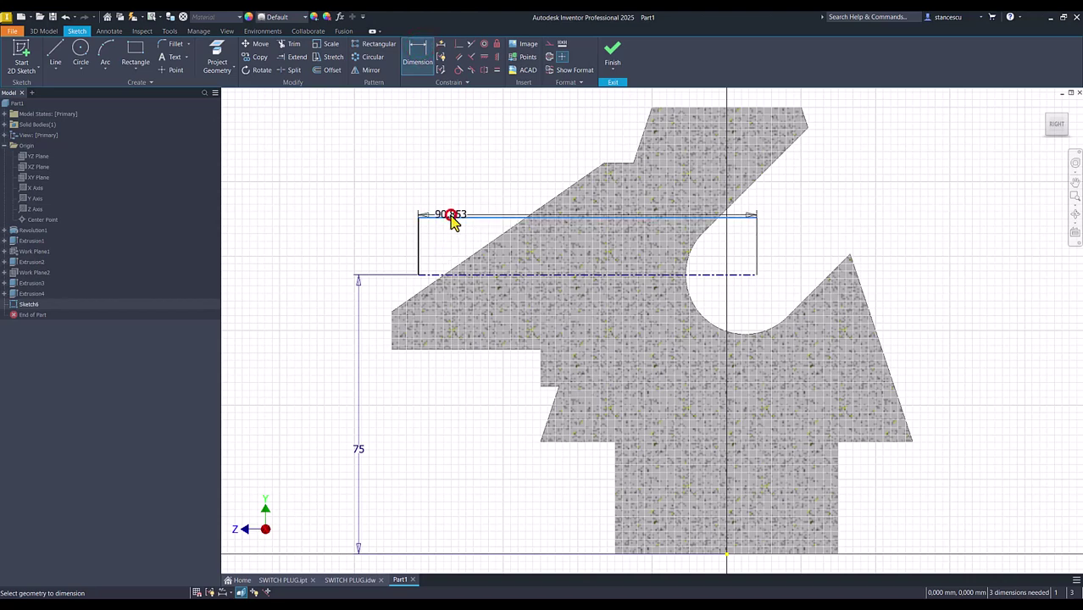
pyautogui.click(439, 278)
pyautogui.click(304, 256)
pyautogui.write('24')
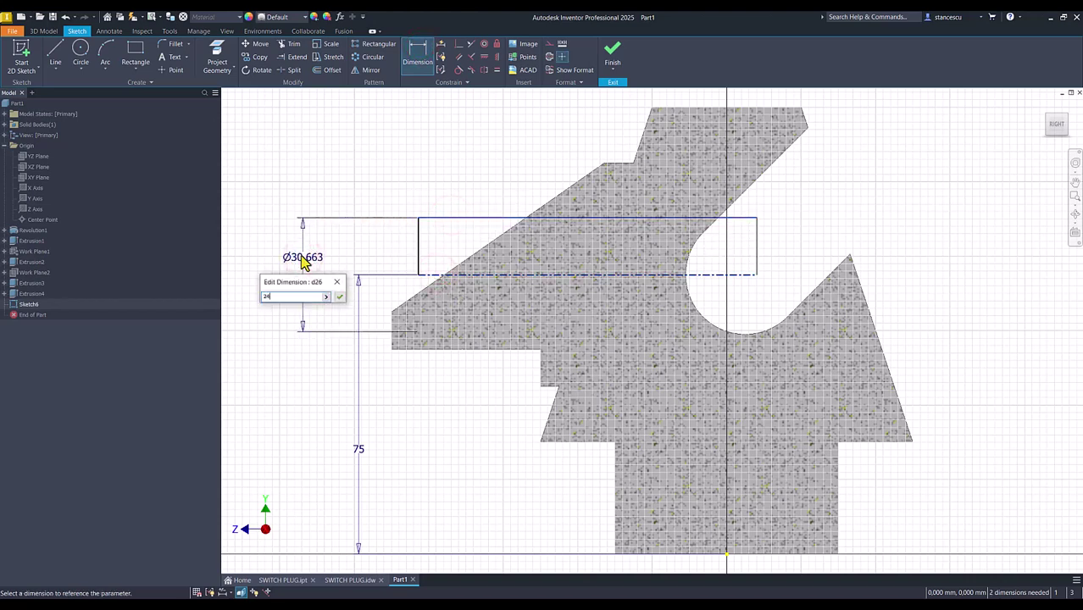
pyautogui.press('Return')
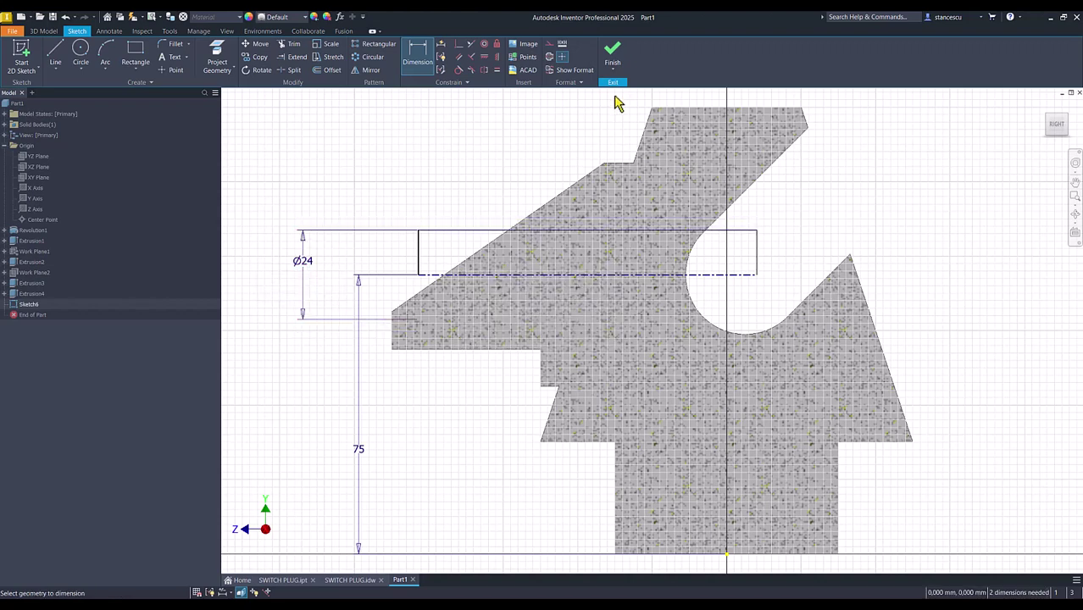
# Align the right edge to the vertical origin axis and the left edge with the projected end edge
pyautogui.click(755, 241)
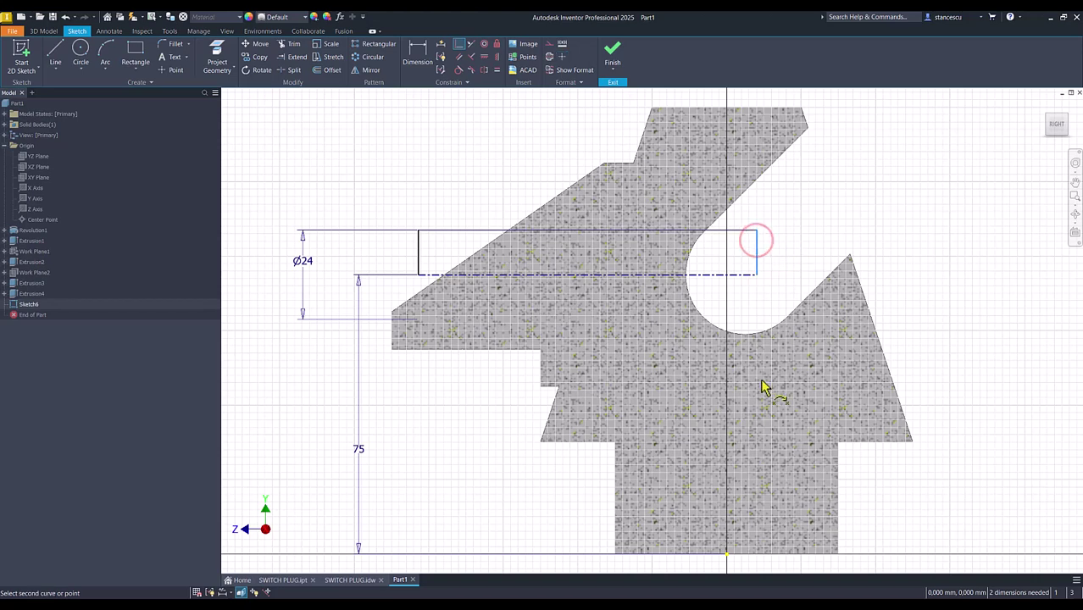
pyautogui.click(727, 553)
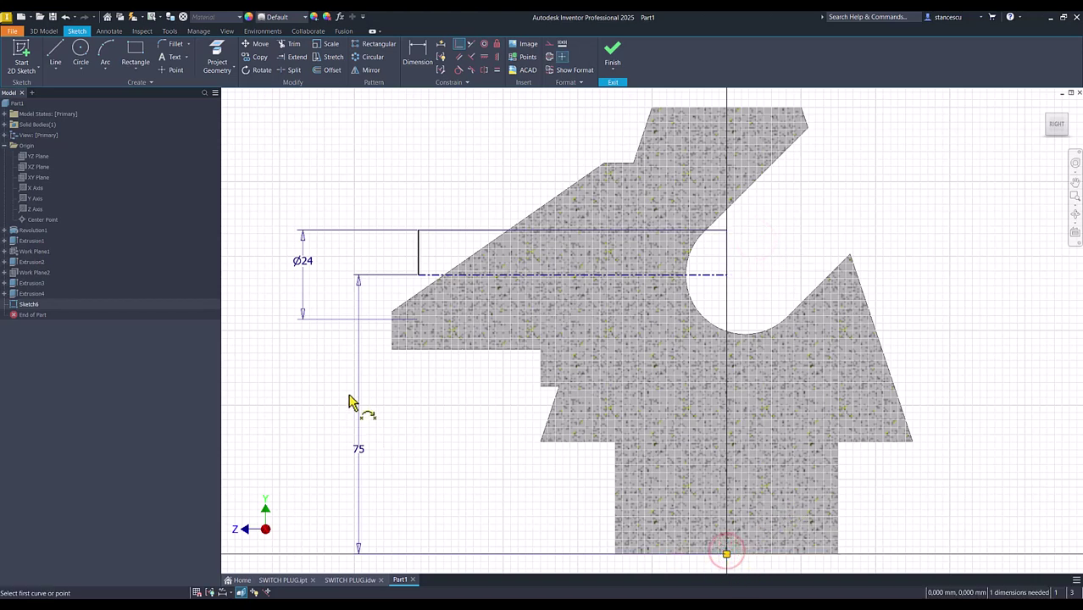
pyautogui.click(222, 61)
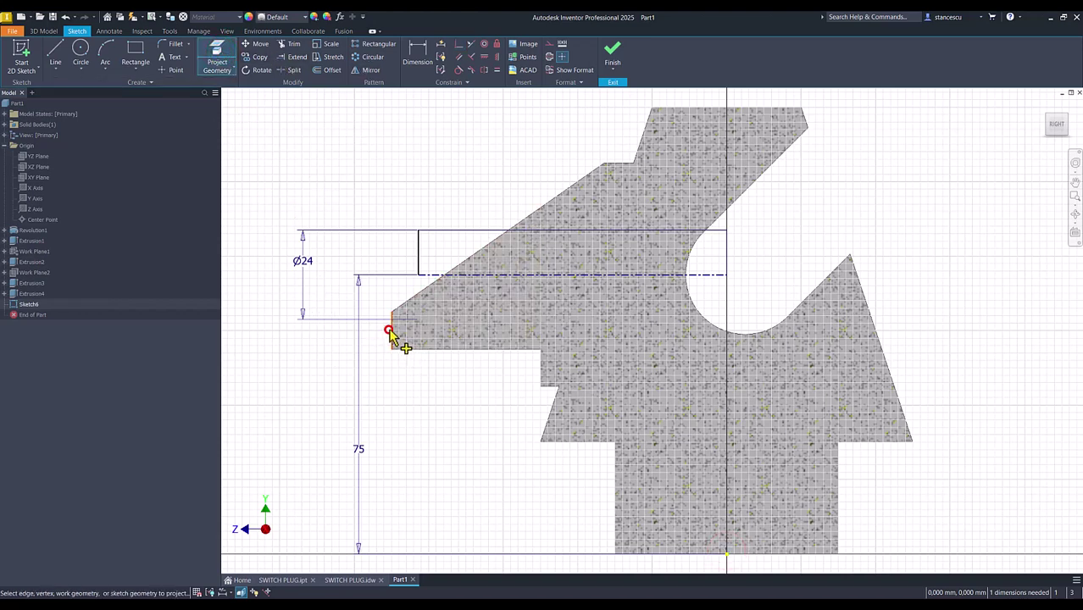
pyautogui.click(389, 331)
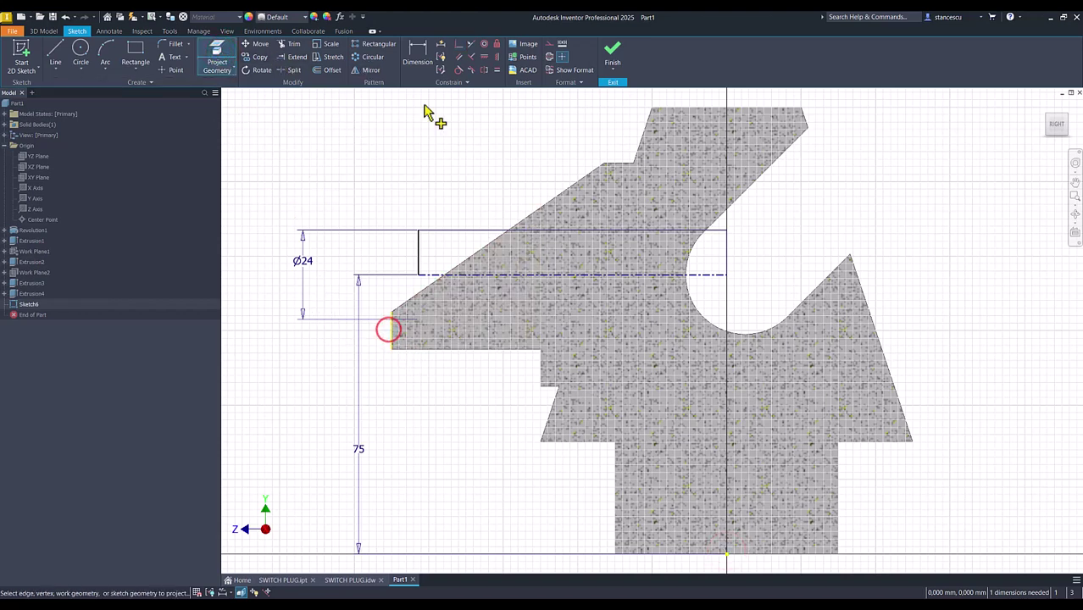
pyautogui.click(472, 44)
pyautogui.click(417, 243)
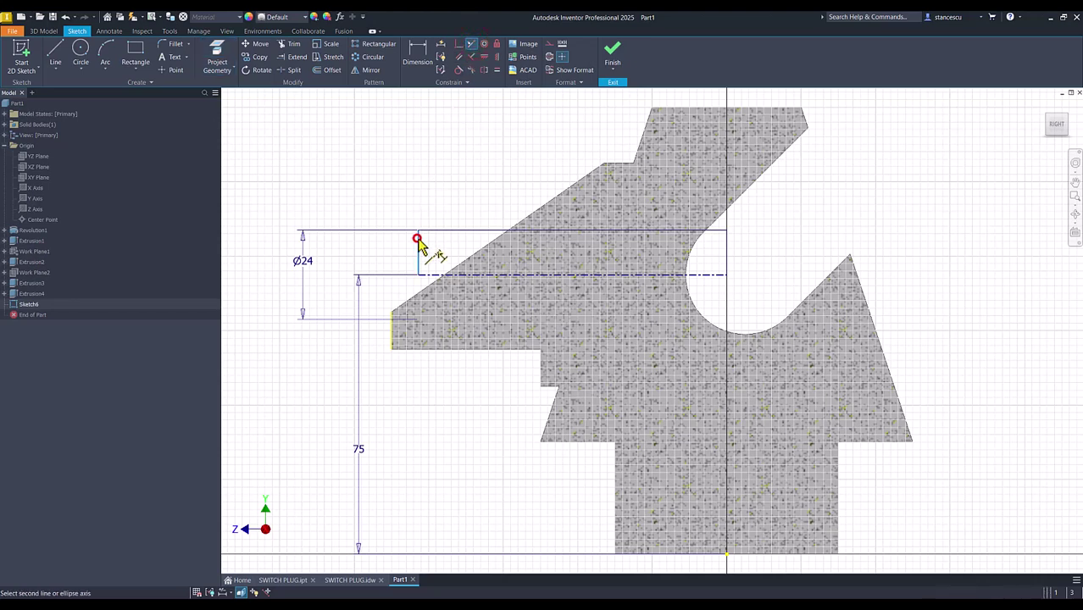
pyautogui.click(391, 332)
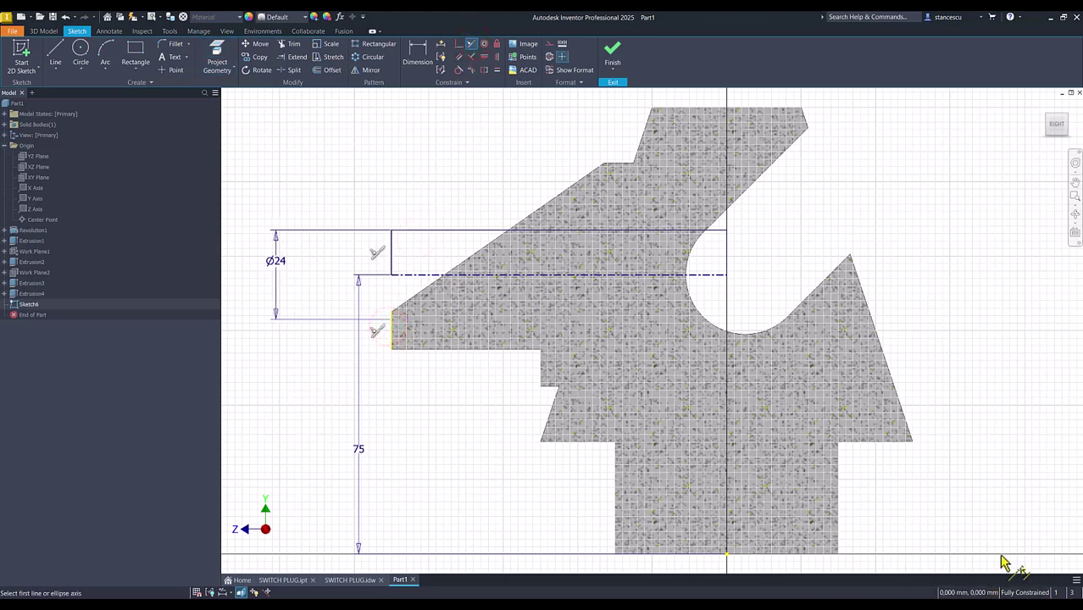
# Revolve the profile as a cut to form the Ø24 bore, then view the SWITCH PLUG drawing
pyautogui.click(612, 56)
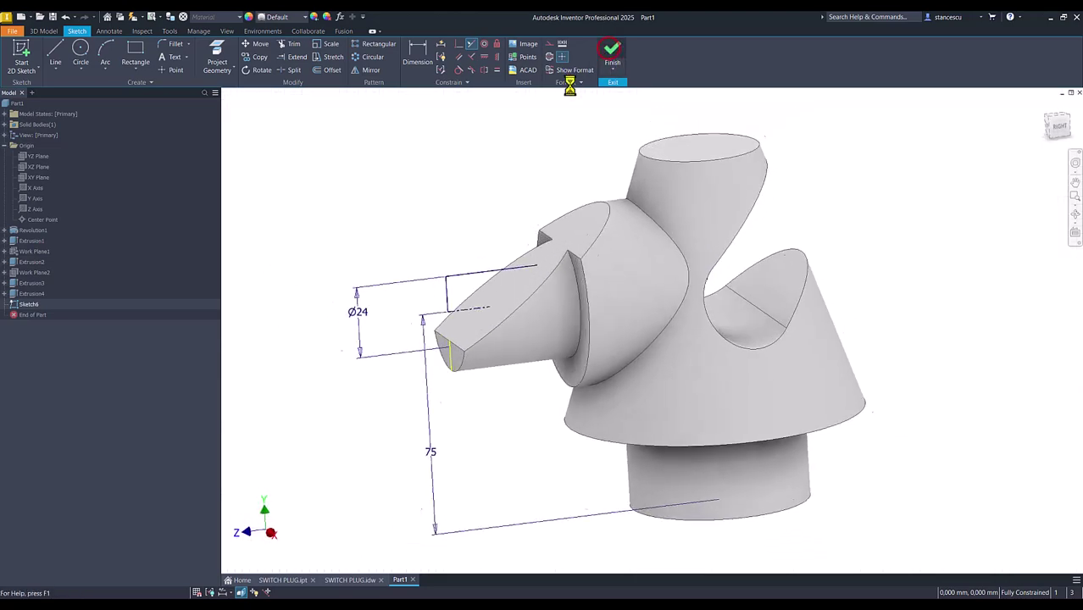
pyautogui.click(78, 53)
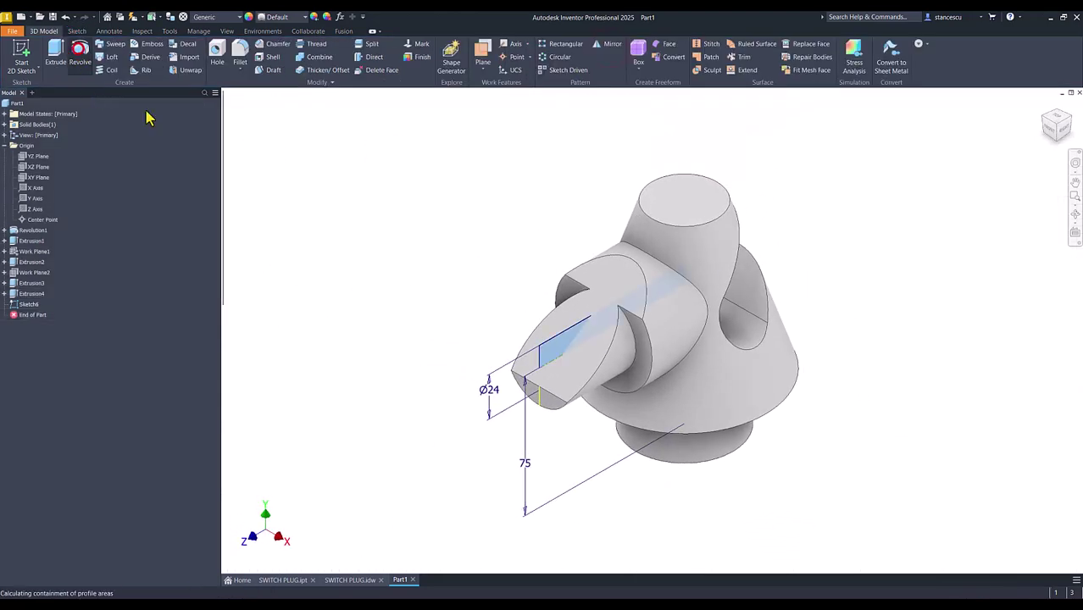
pyautogui.click(300, 226)
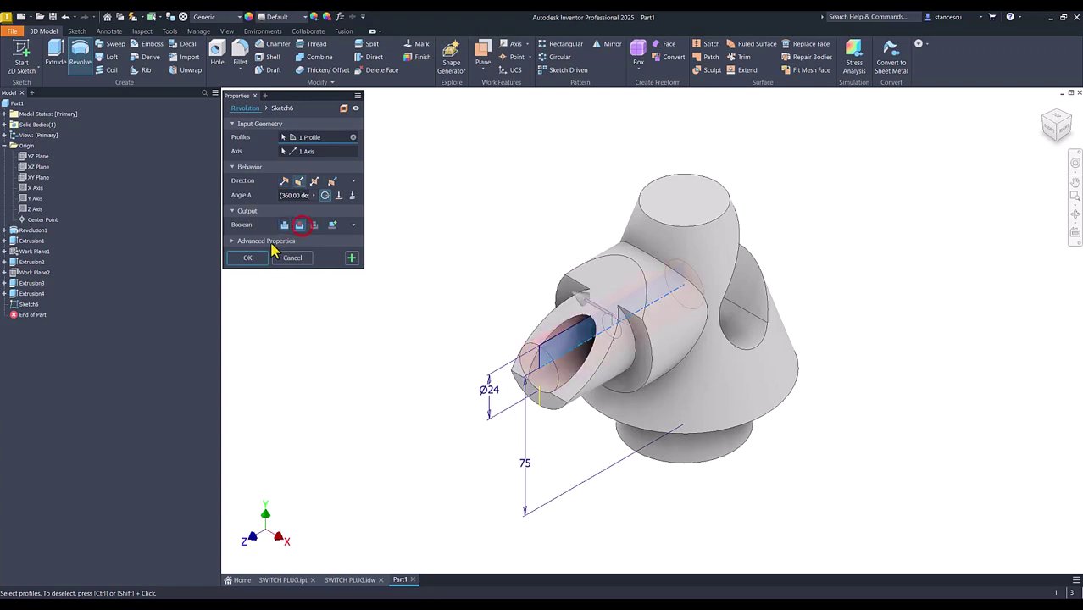
pyautogui.click(255, 261)
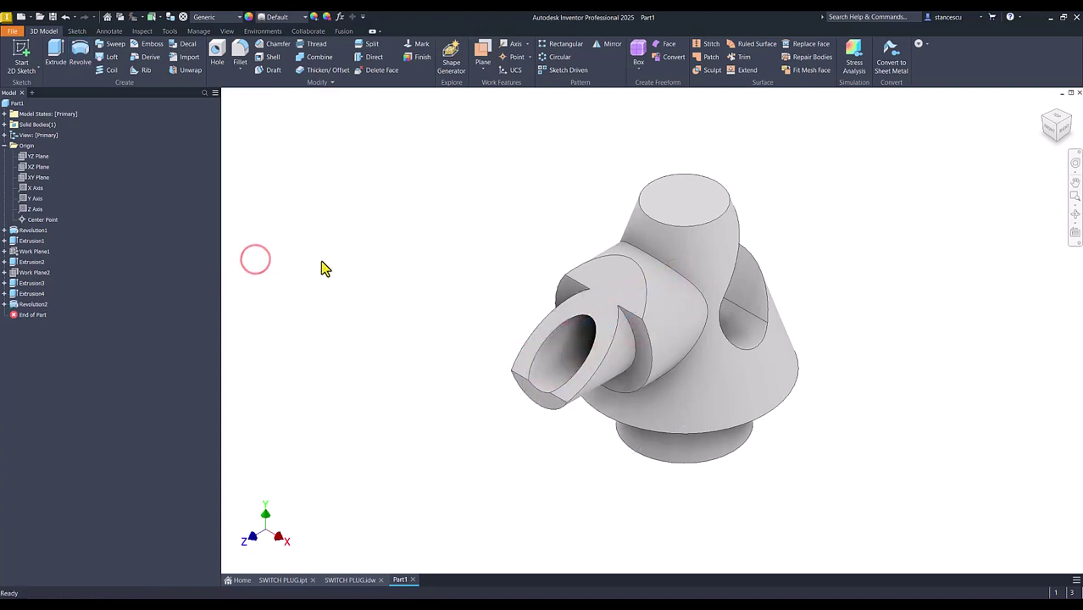
pyautogui.click(350, 580)
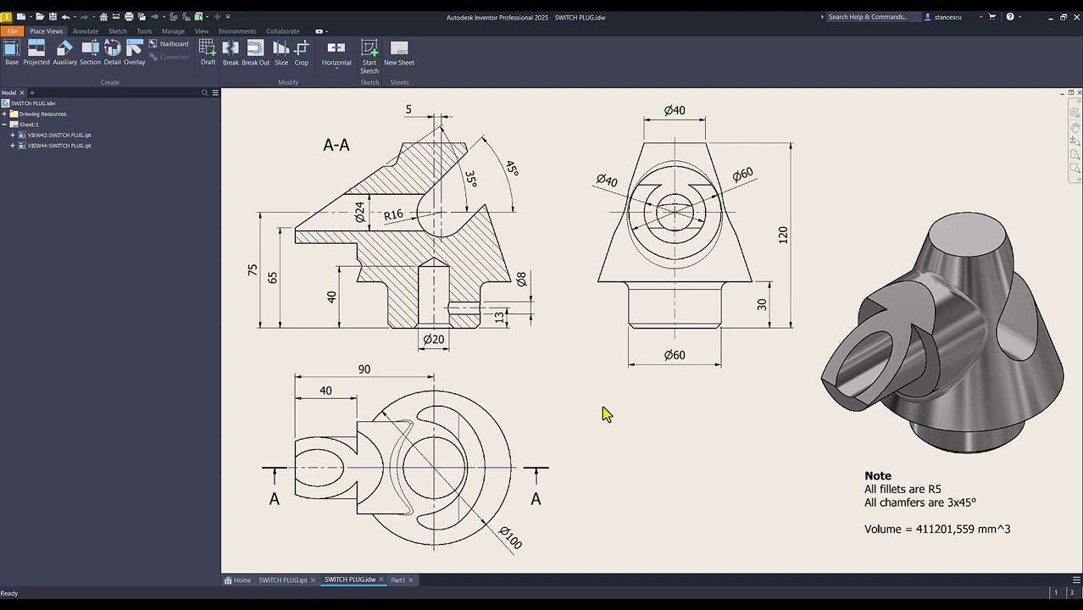
pyautogui.click(400, 579)
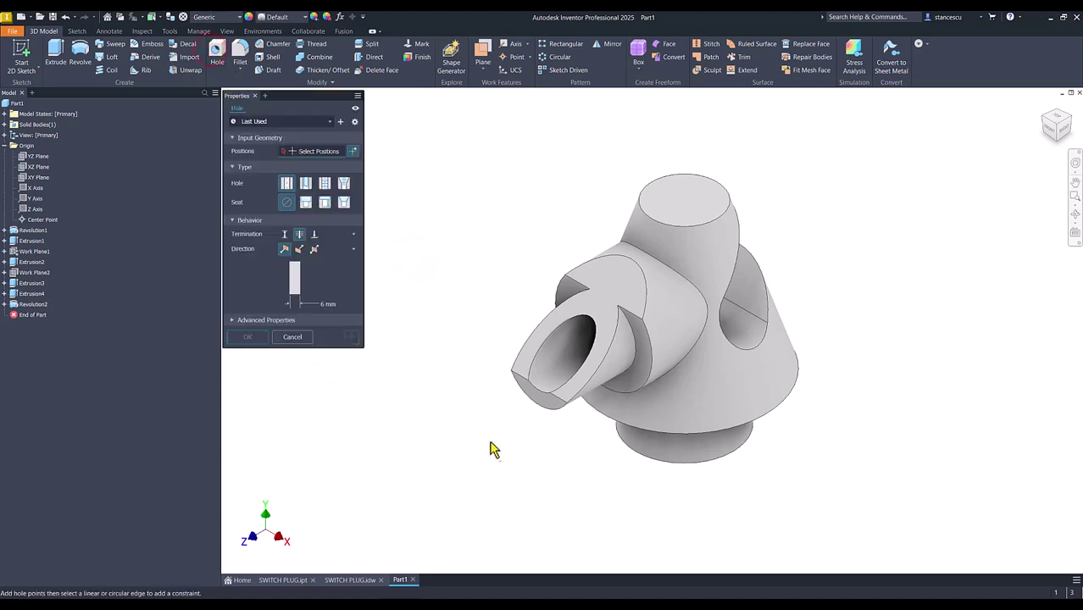
# Drill a Ø20 mm hole 40 mm deep, concentric with the bottom circular face
pyautogui.keyDown('shift'); pyautogui.moveTo(493, 448); pyautogui.dragTo(705, 450, button='middle'); pyautogui.keyUp('shift')
pyautogui.click(710, 428)
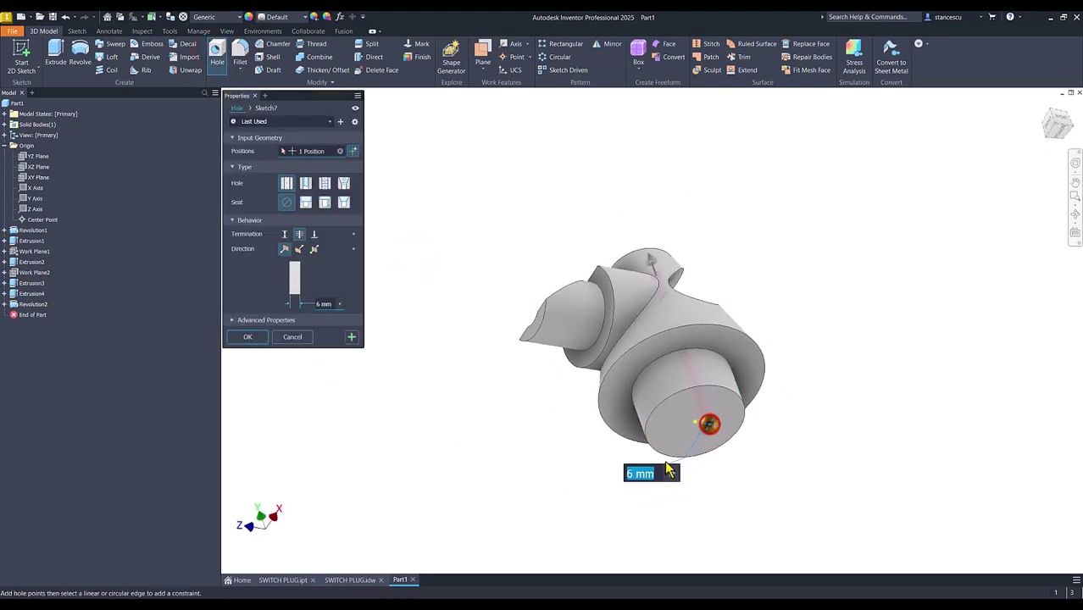
pyautogui.click(691, 394)
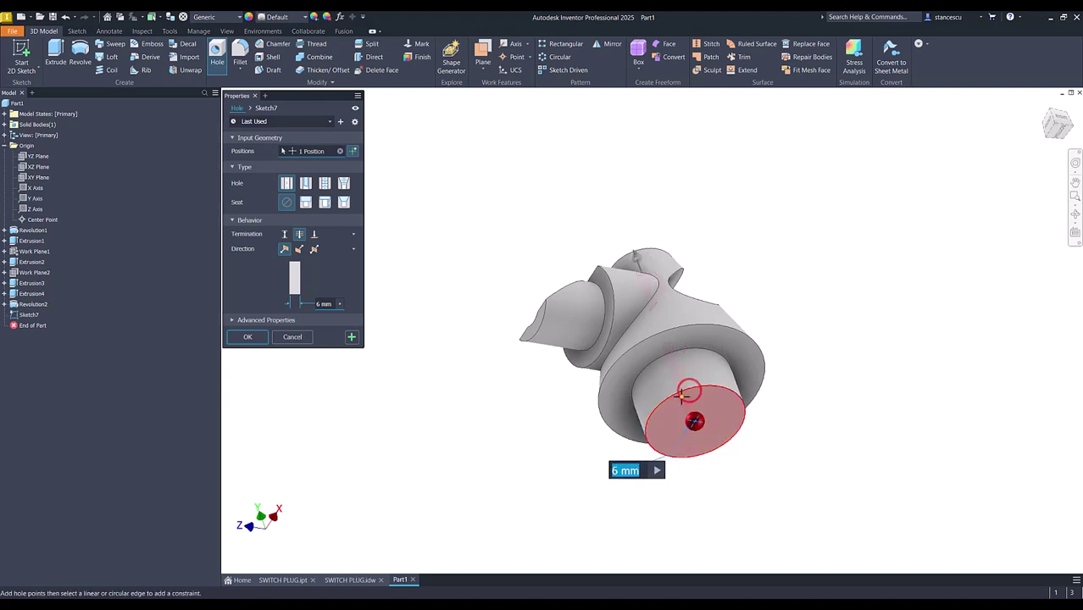
pyautogui.click(284, 235)
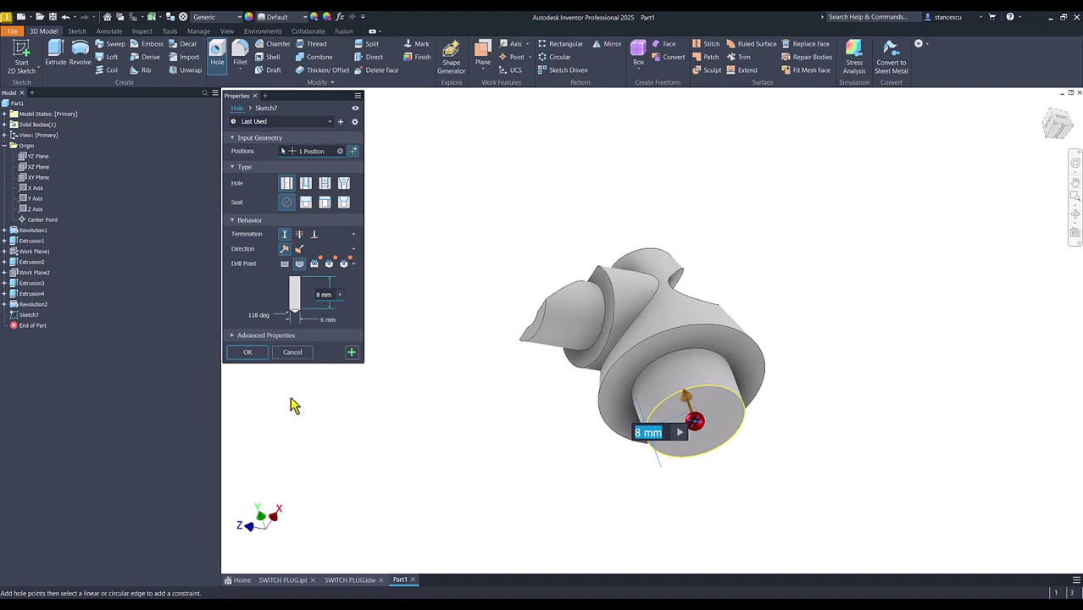
pyautogui.write('20')
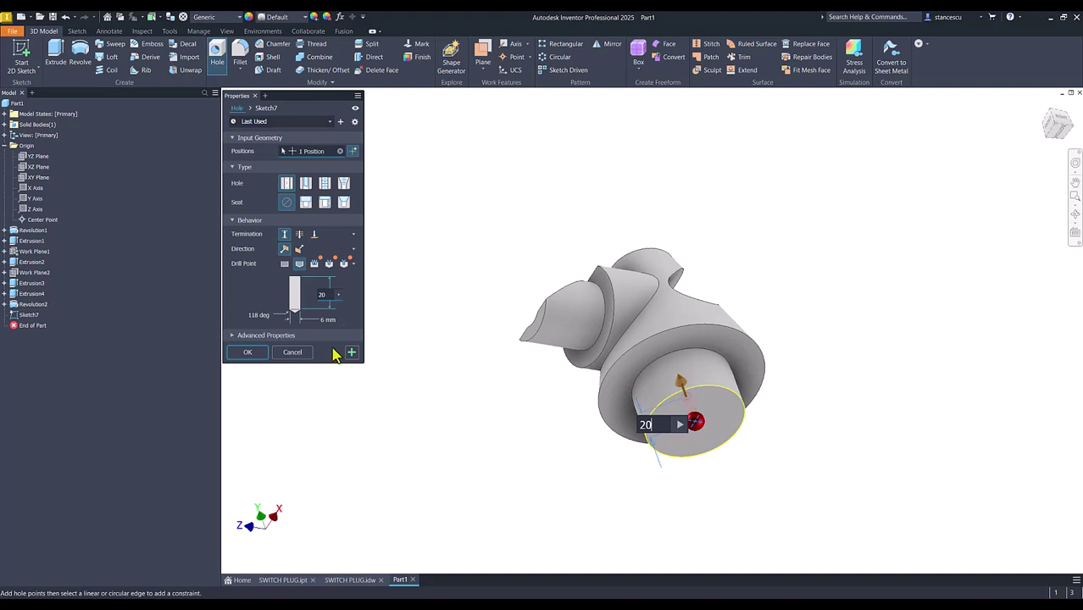
pyautogui.click(328, 297)
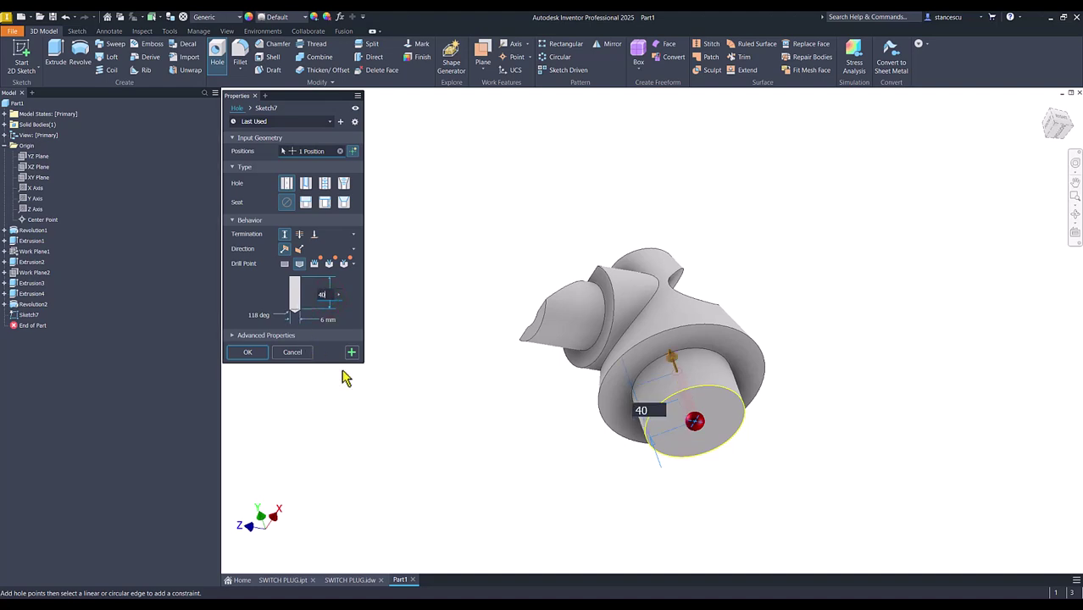
pyautogui.click(325, 319)
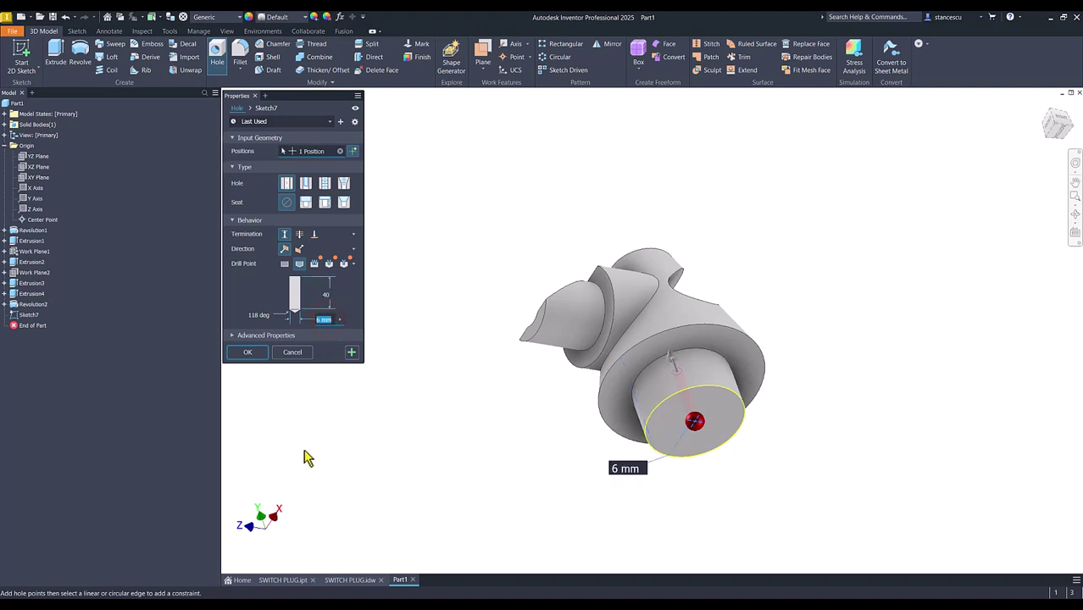
pyautogui.write('20')
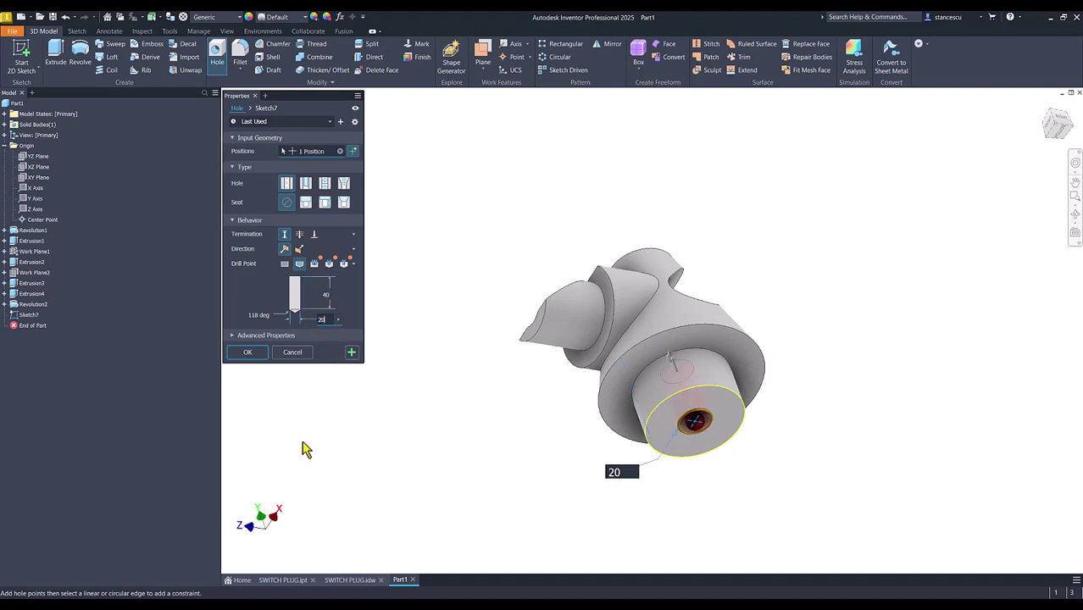
pyautogui.click(250, 354)
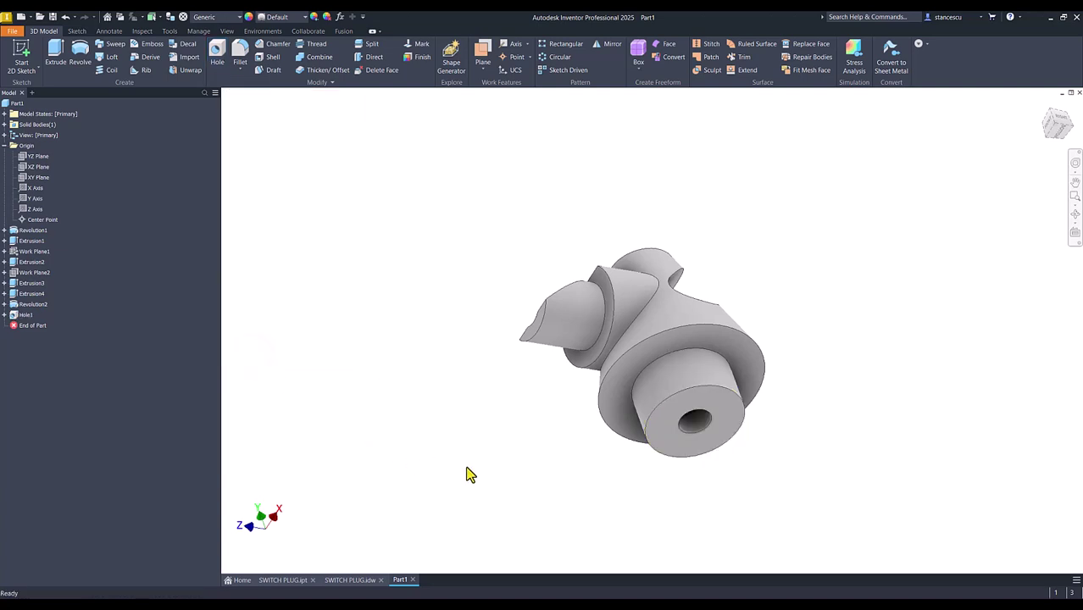
# Start a sketch on the XY plane, slice the view, and draw an 8 mm circle
pyautogui.press('F6')
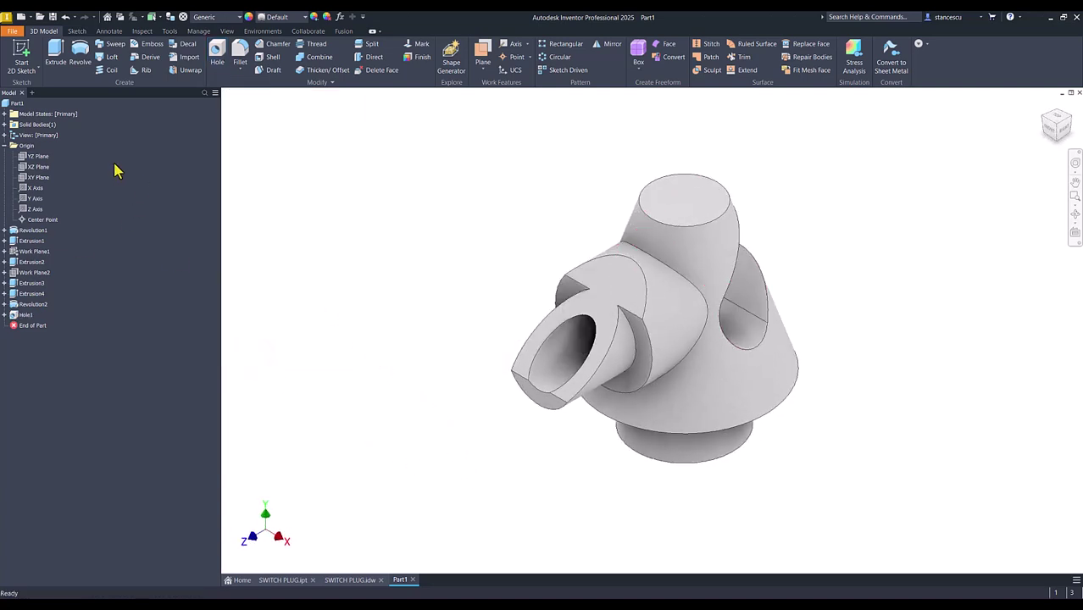
pyautogui.click(36, 177)
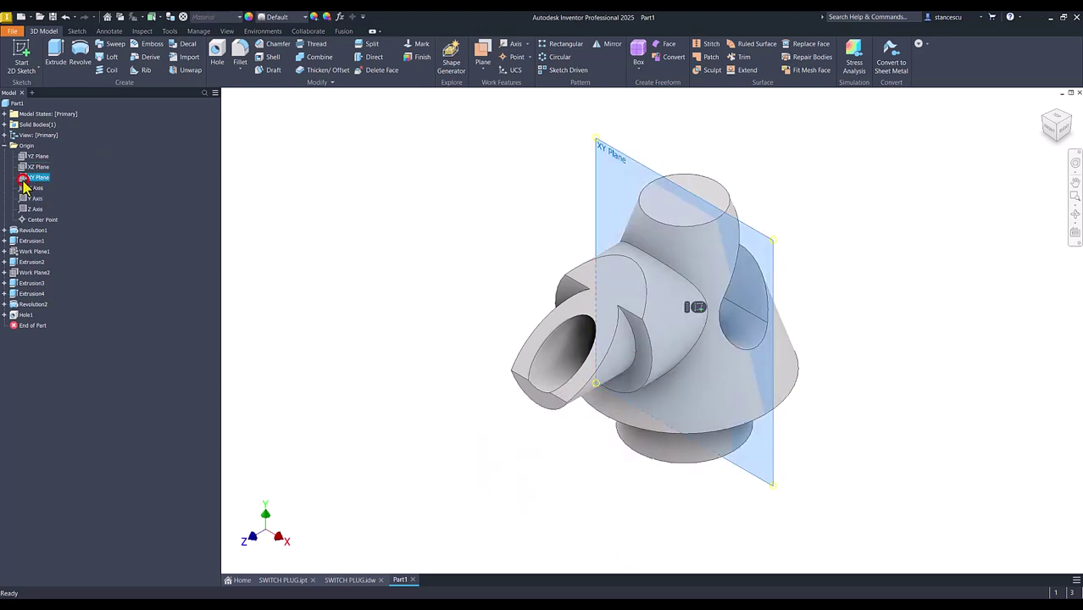
pyautogui.click(695, 308)
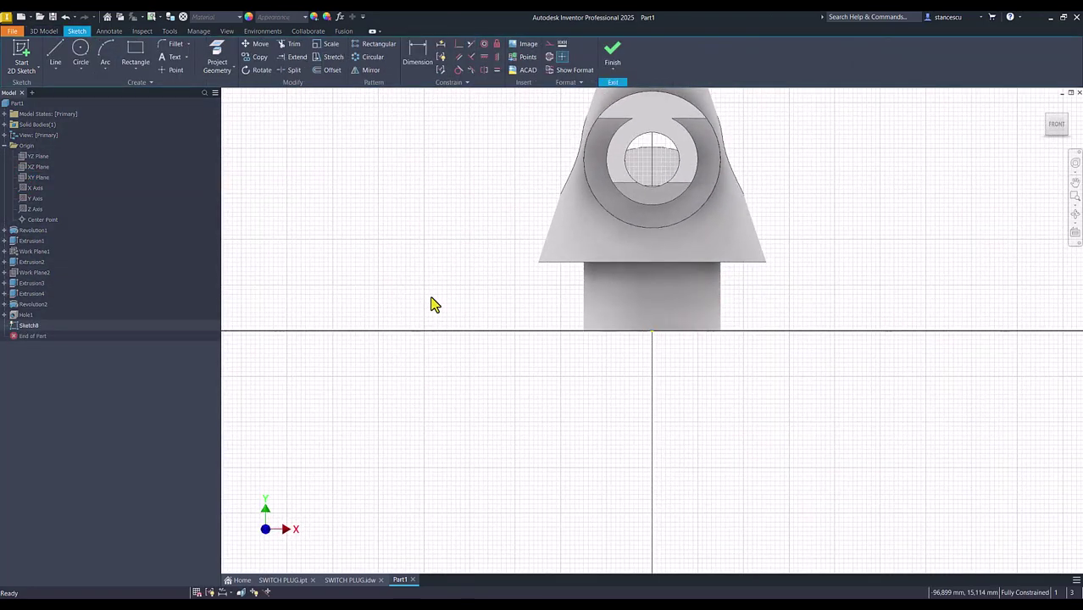
pyautogui.press('F7')
pyautogui.scroll(3, 430, 302)
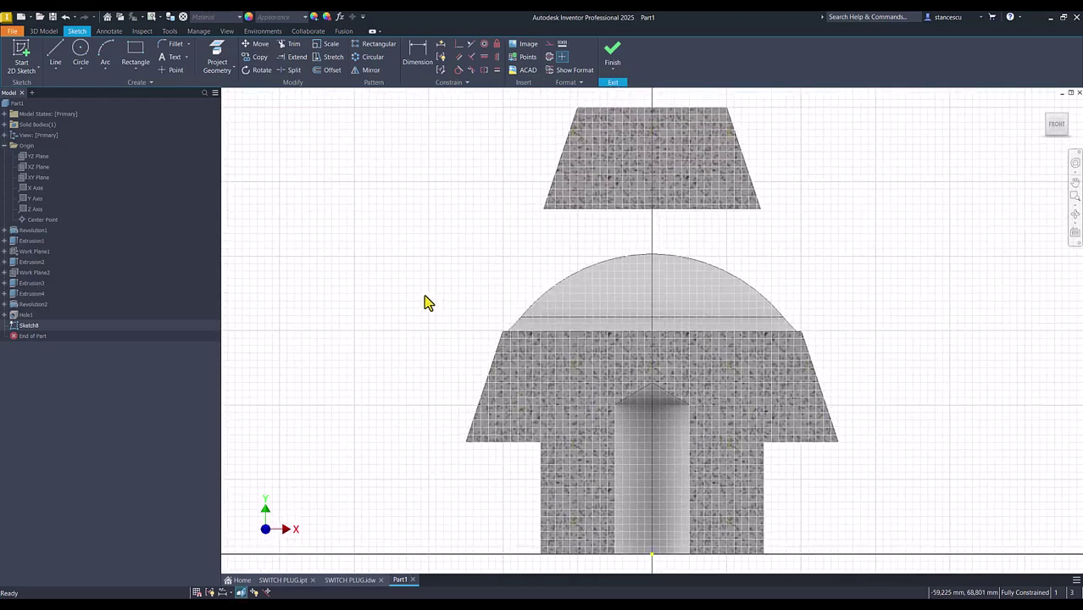
pyautogui.click(80, 52)
pyautogui.click(831, 476)
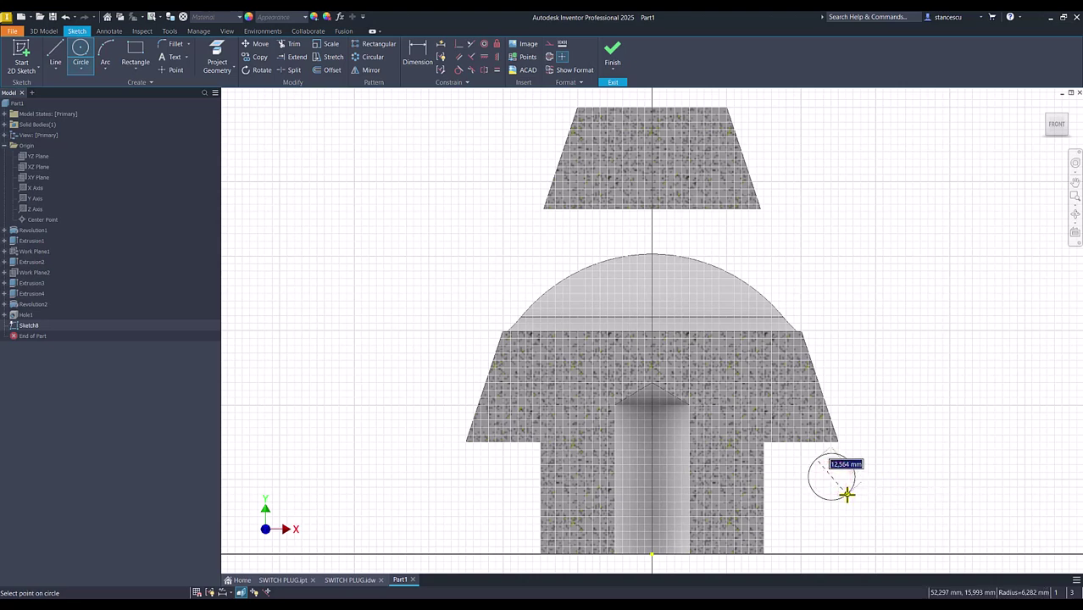
pyautogui.write('8')
pyautogui.press('Return')
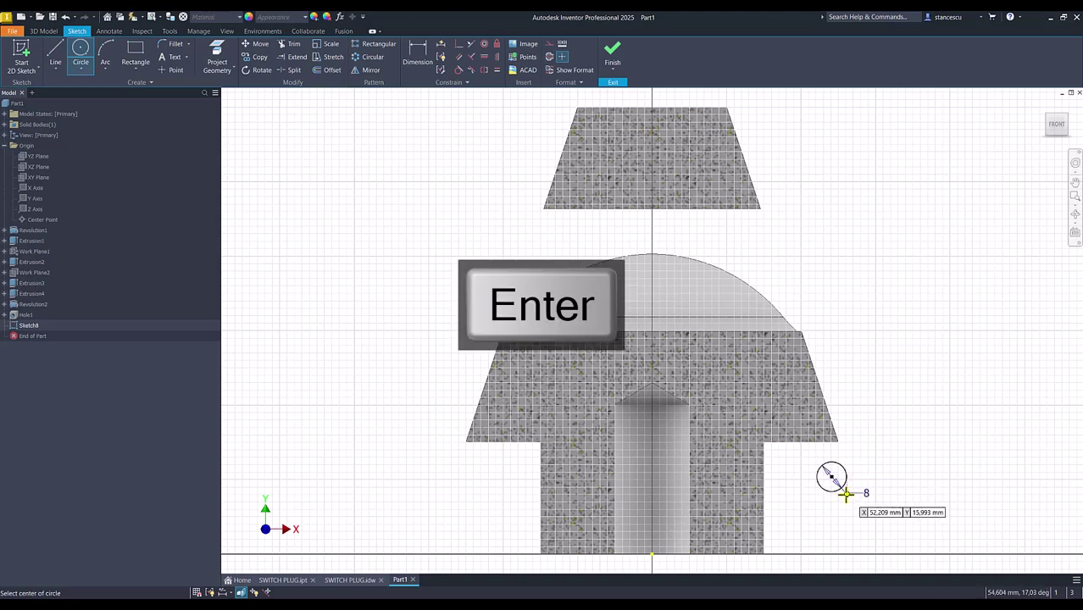
# Align the circle centre vertically with the origin and dimension it 13 mm above the base
pyautogui.click(497, 57)
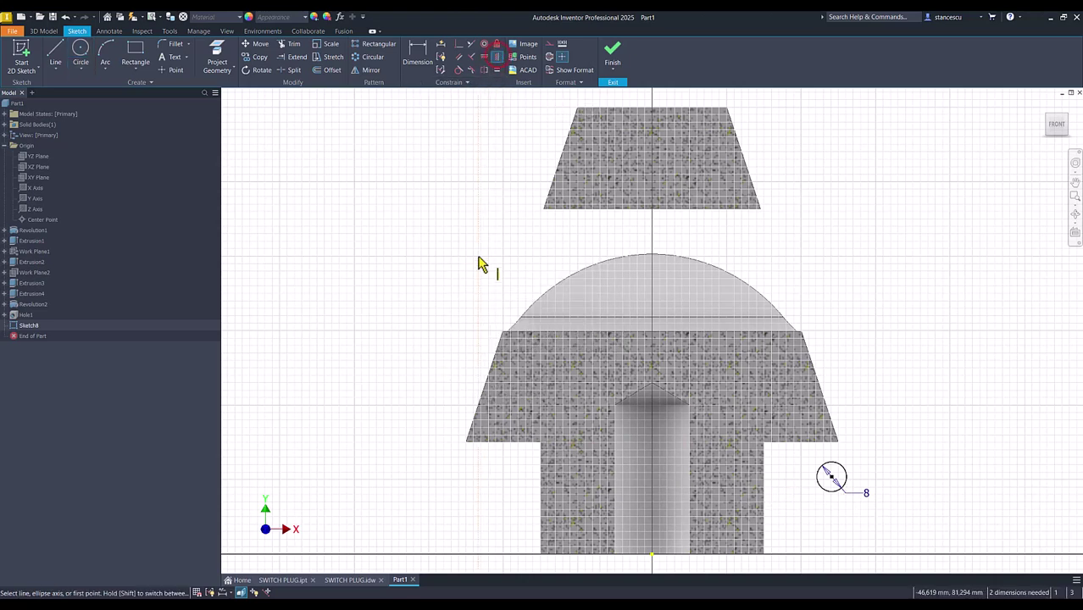
pyautogui.click(831, 477)
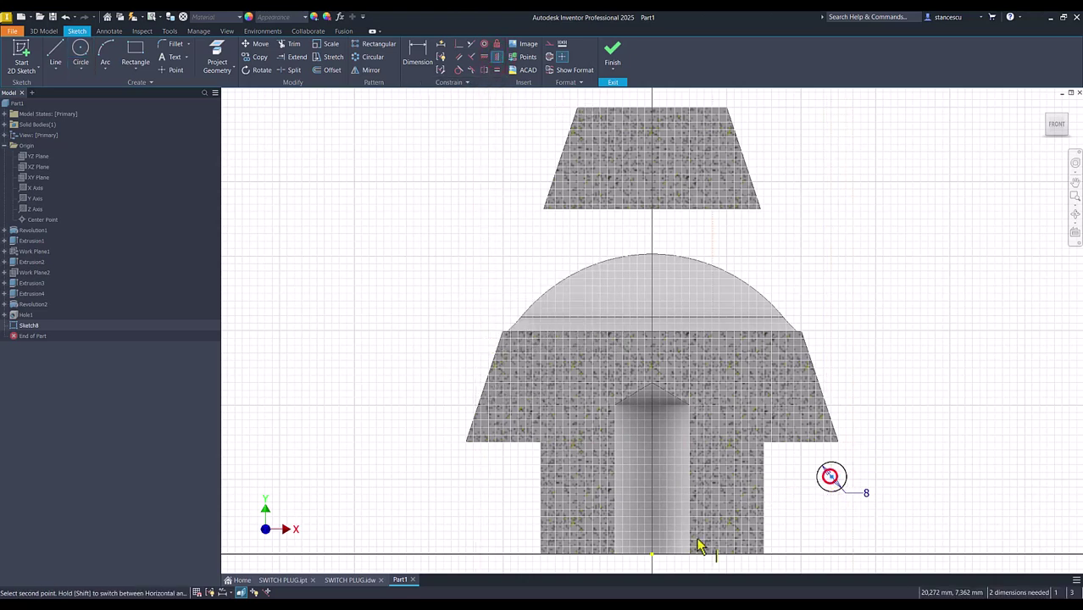
pyautogui.click(650, 556)
pyautogui.click(425, 49)
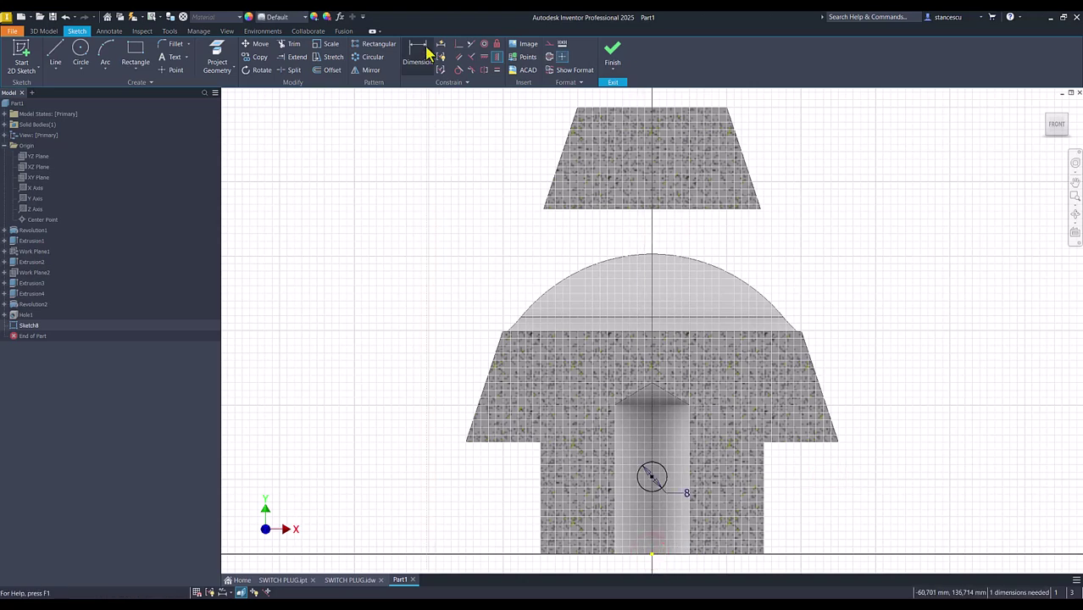
pyautogui.click(663, 469)
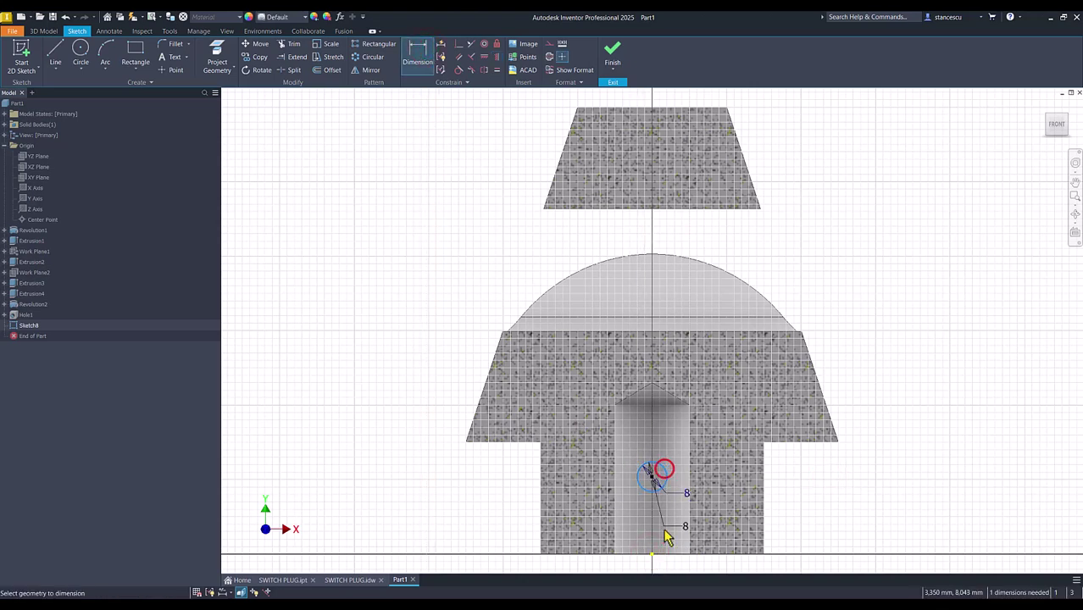
pyautogui.click(653, 555)
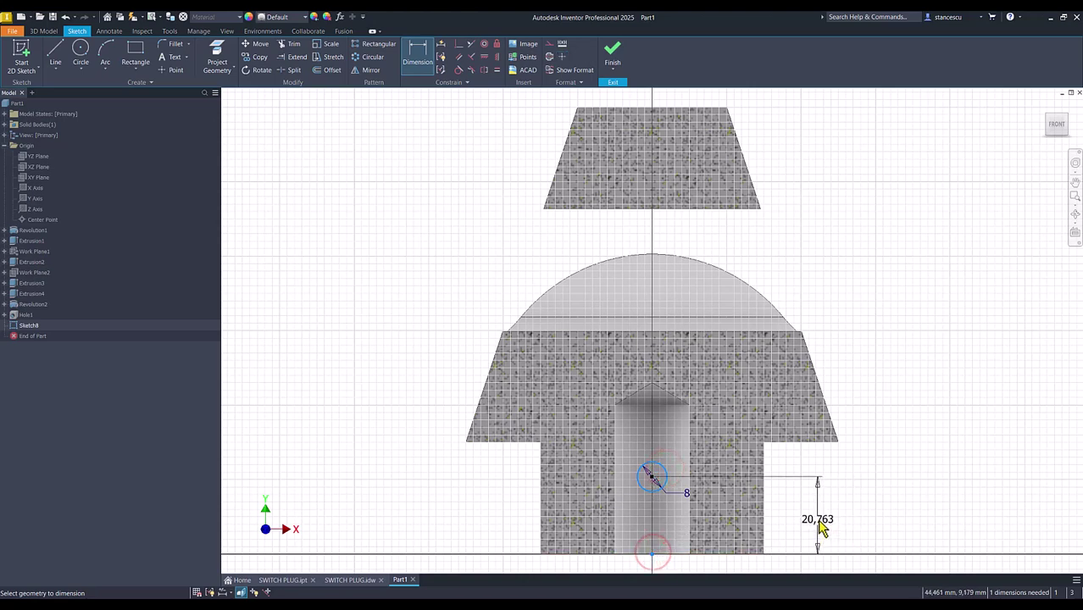
pyautogui.click(818, 520)
pyautogui.write('13')
pyautogui.press('Return')
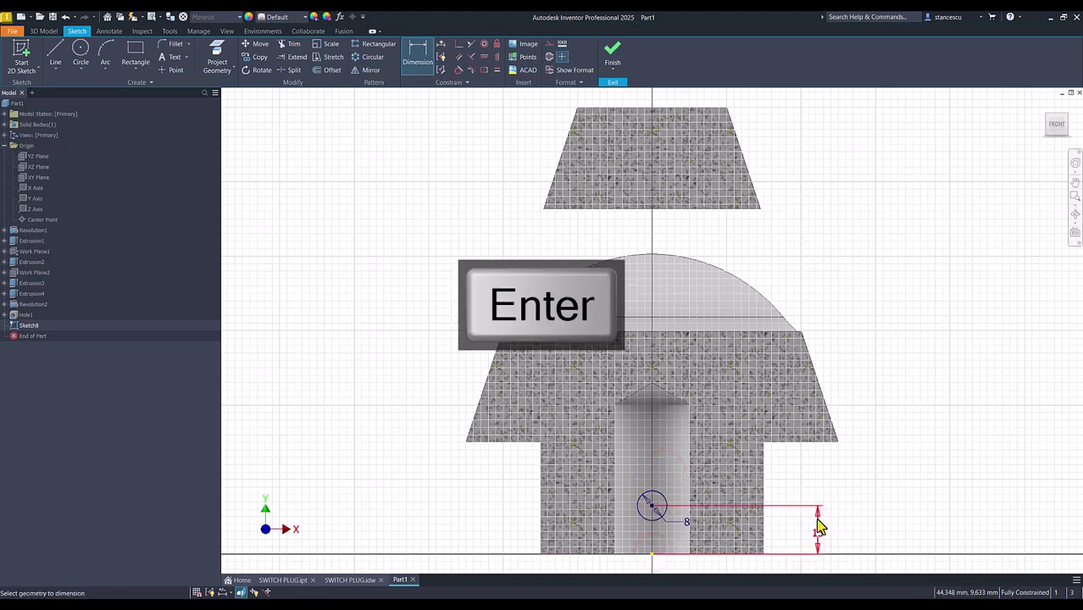
# Extrude the 8 mm circle as a Through All cut, making a cross hole that meets the Ø20 bore
pyautogui.click(606, 54)
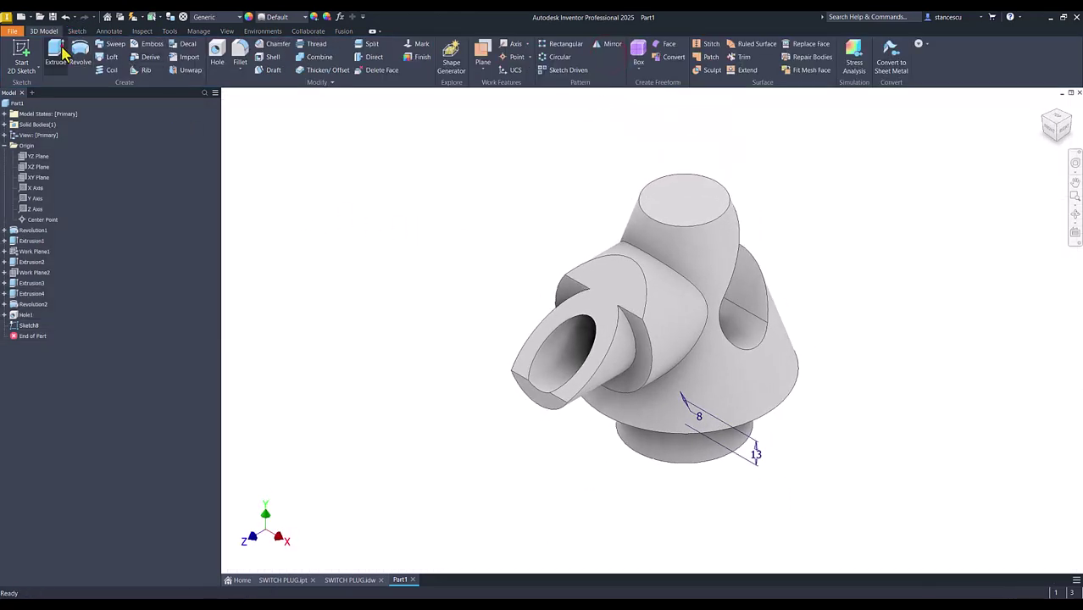
pyautogui.click(57, 49)
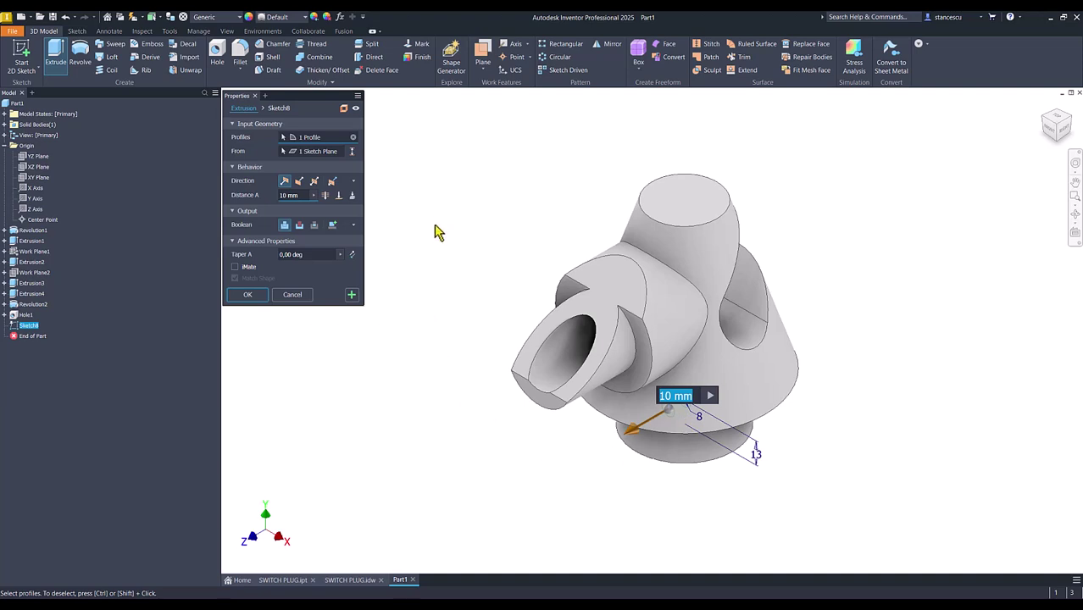
pyautogui.click(299, 226)
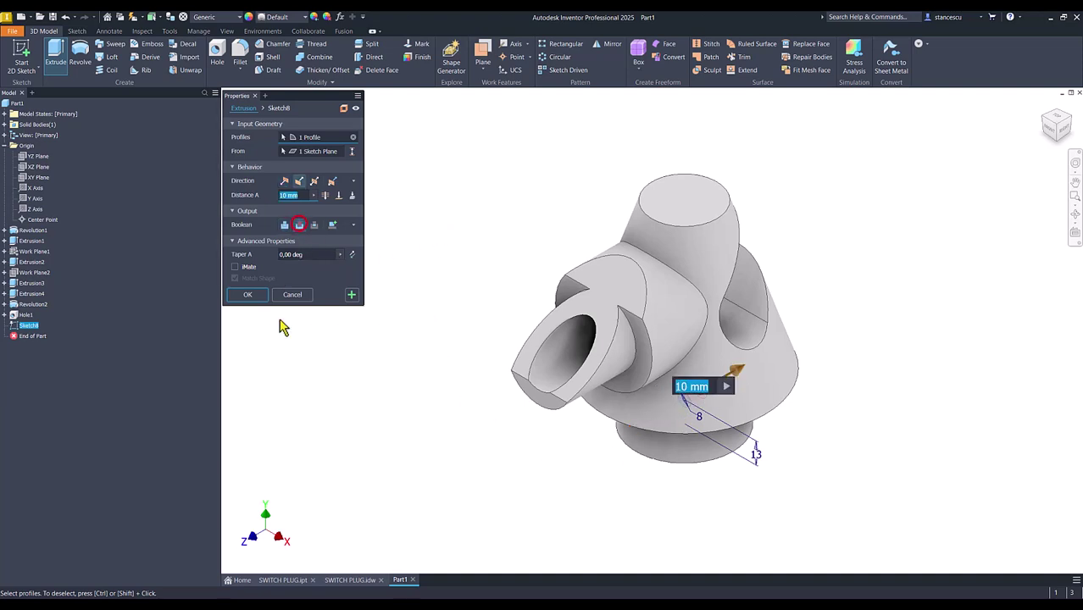
pyautogui.click(325, 196)
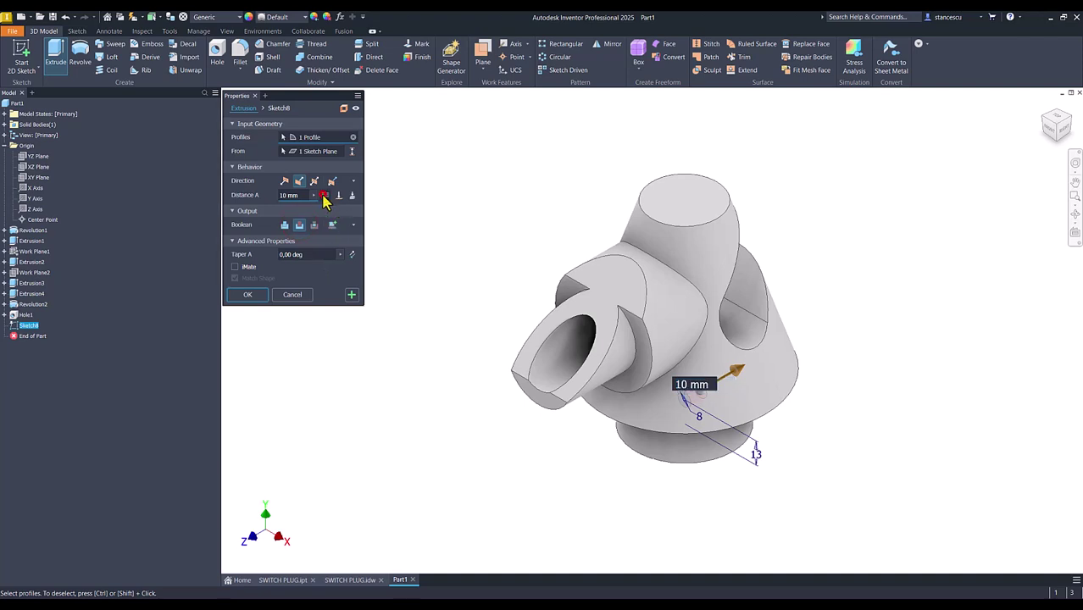
pyautogui.click(248, 295)
pyautogui.keyDown('shift'); pyautogui.moveTo(427, 425); pyautogui.dragTo(451, 437, button='middle'); pyautogui.keyUp('shift')
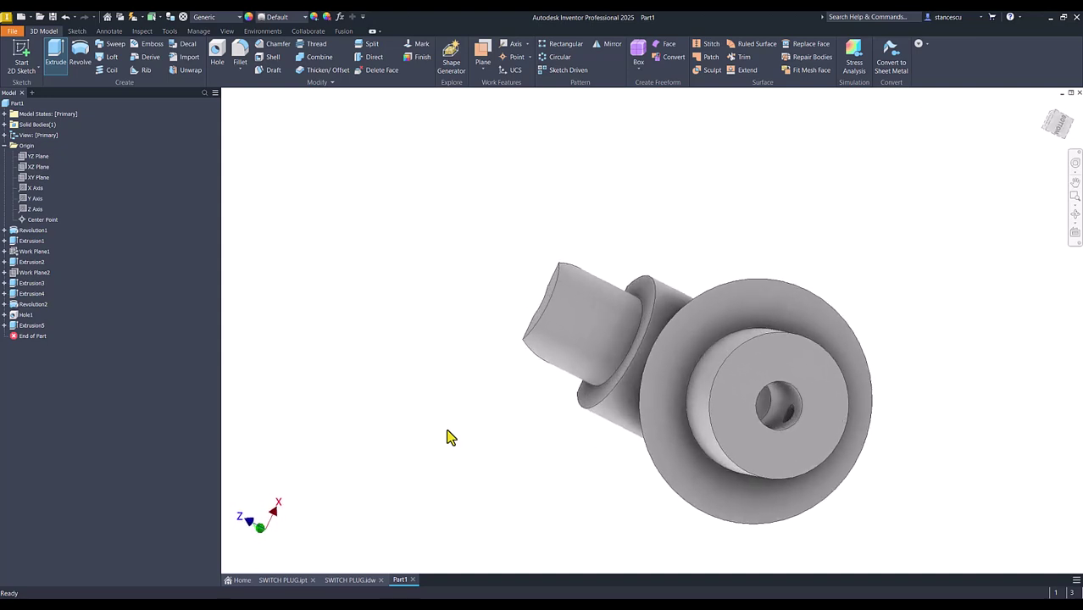
pyautogui.press('F6')
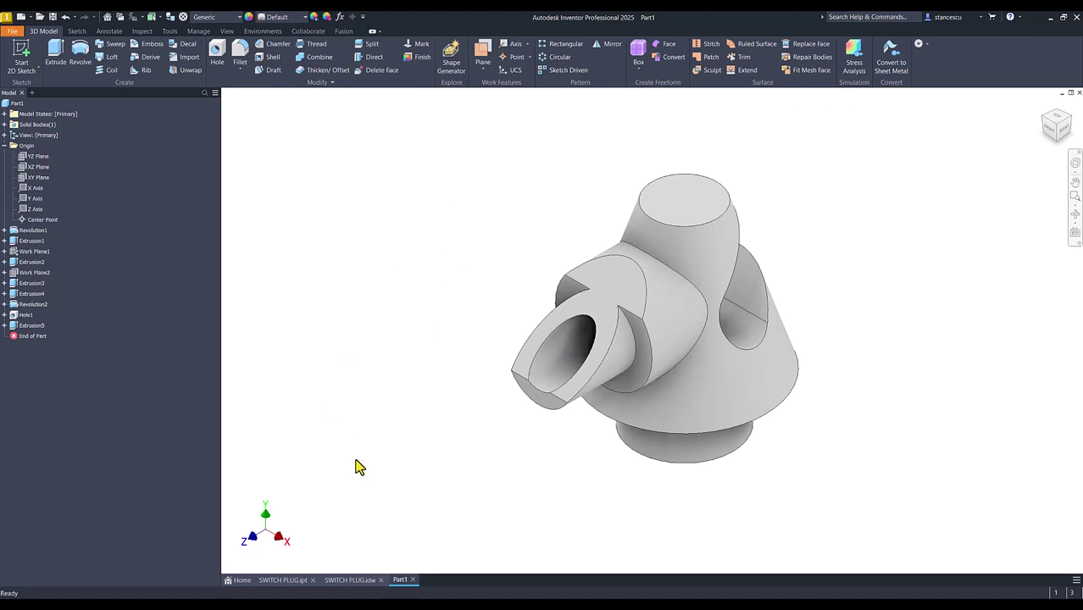
pyautogui.click(351, 581)
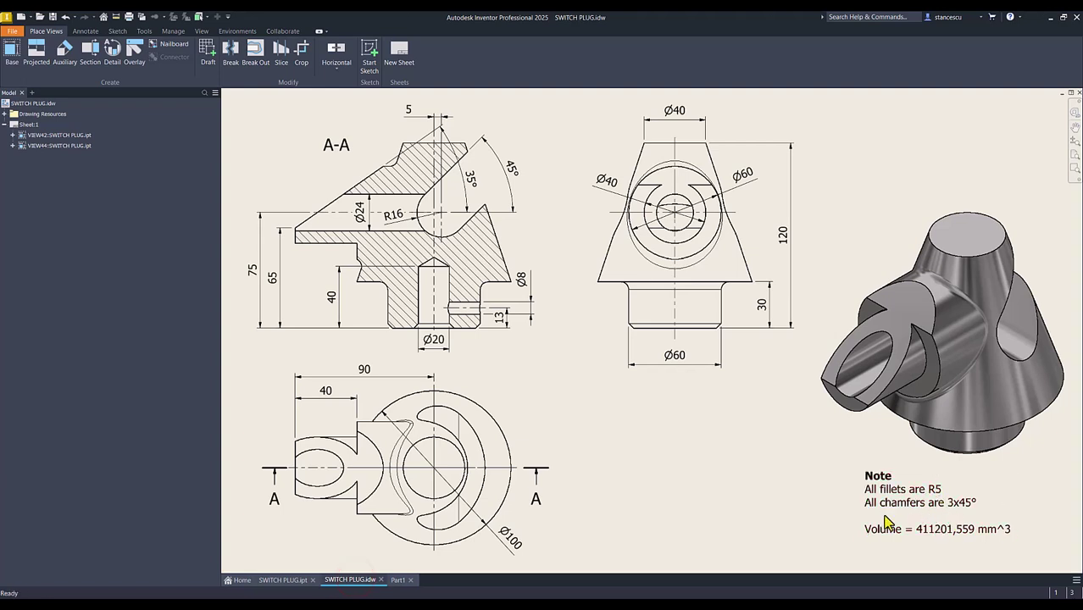
pyautogui.click(397, 581)
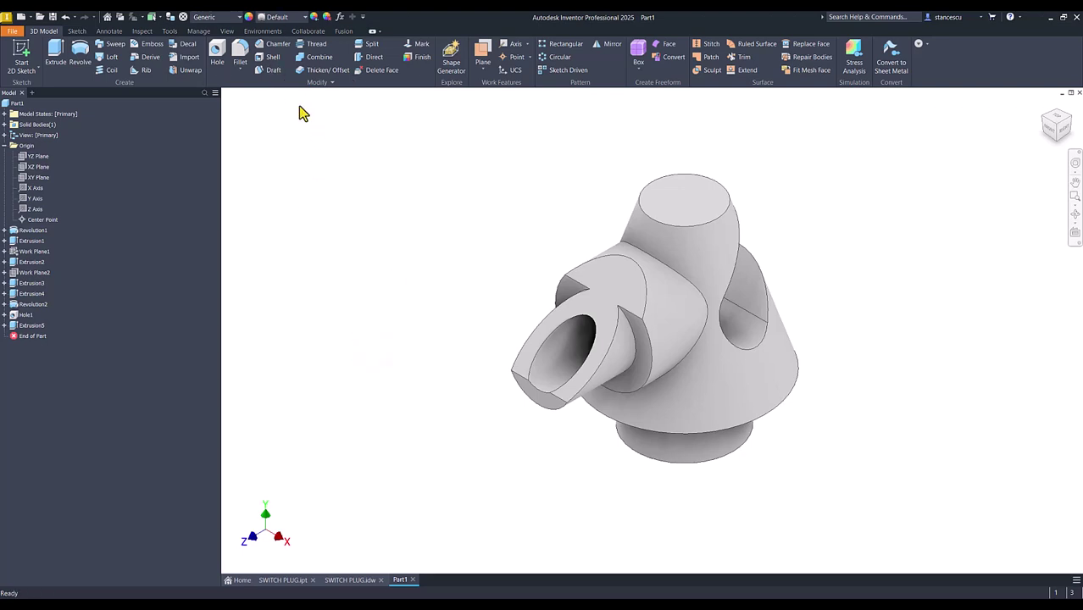
# Fillet the boss-to-cone junction edge and the base step edge with a 5 mm radius
pyautogui.click(701, 296)
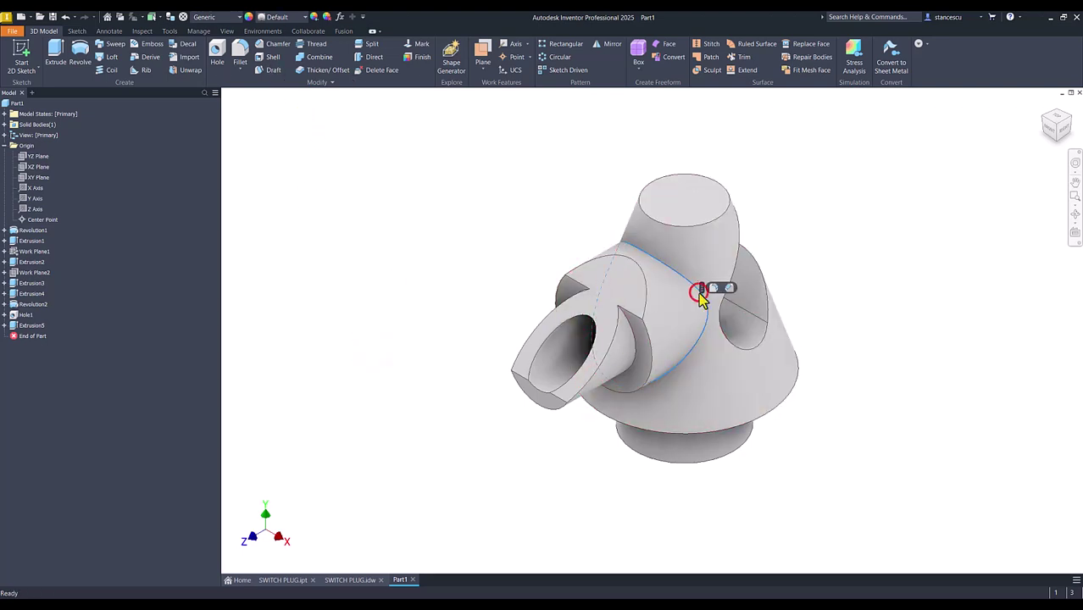
pyautogui.click(714, 291)
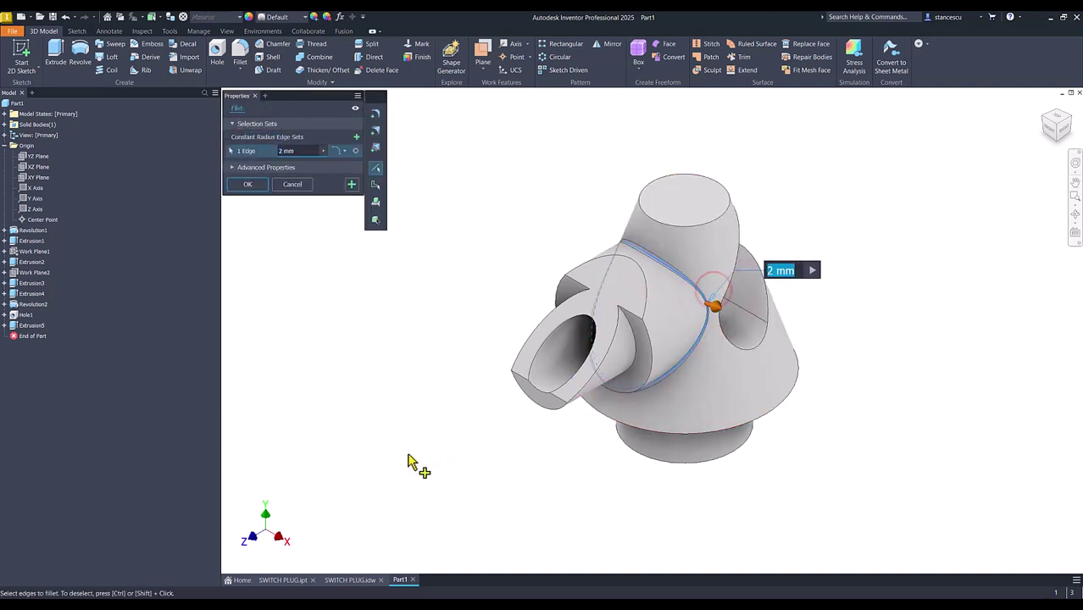
pyautogui.write('5')
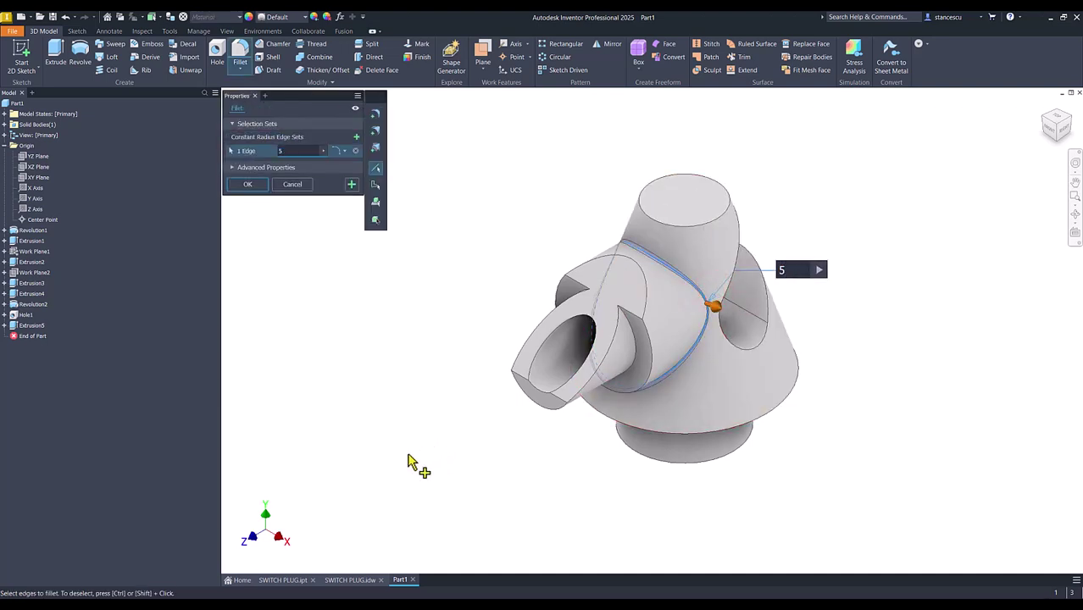
pyautogui.keyDown('shift'); pyautogui.moveTo(386, 487); pyautogui.dragTo(628, 430, button='middle'); pyautogui.keyUp('shift')
pyautogui.click(640, 403)
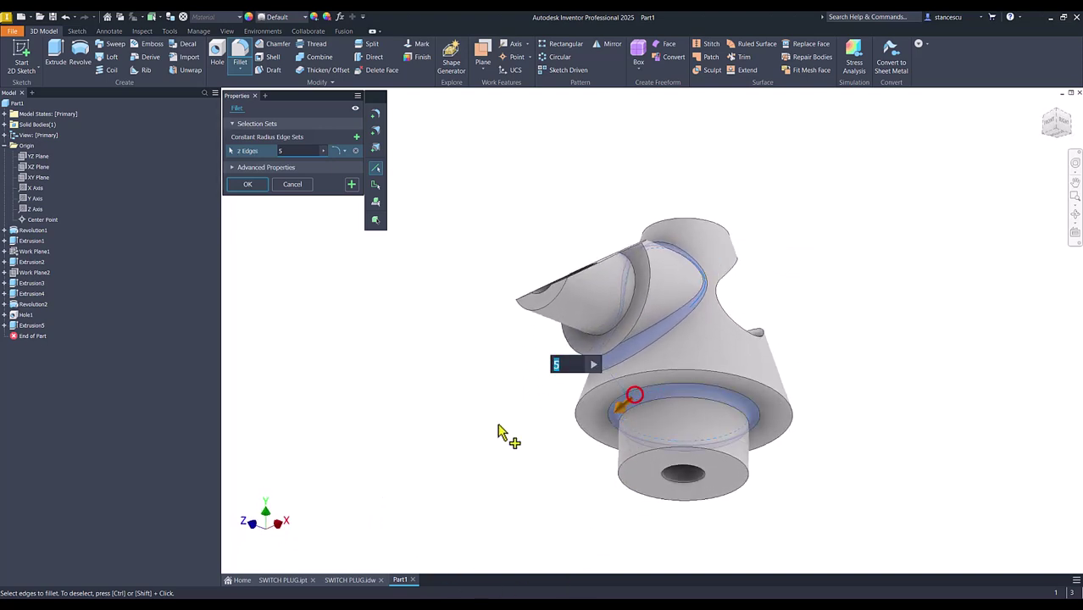
pyautogui.keyDown('shift'); pyautogui.moveTo(471, 431); pyautogui.dragTo(458, 432, button='middle'); pyautogui.keyUp('shift')
pyautogui.press('F6')
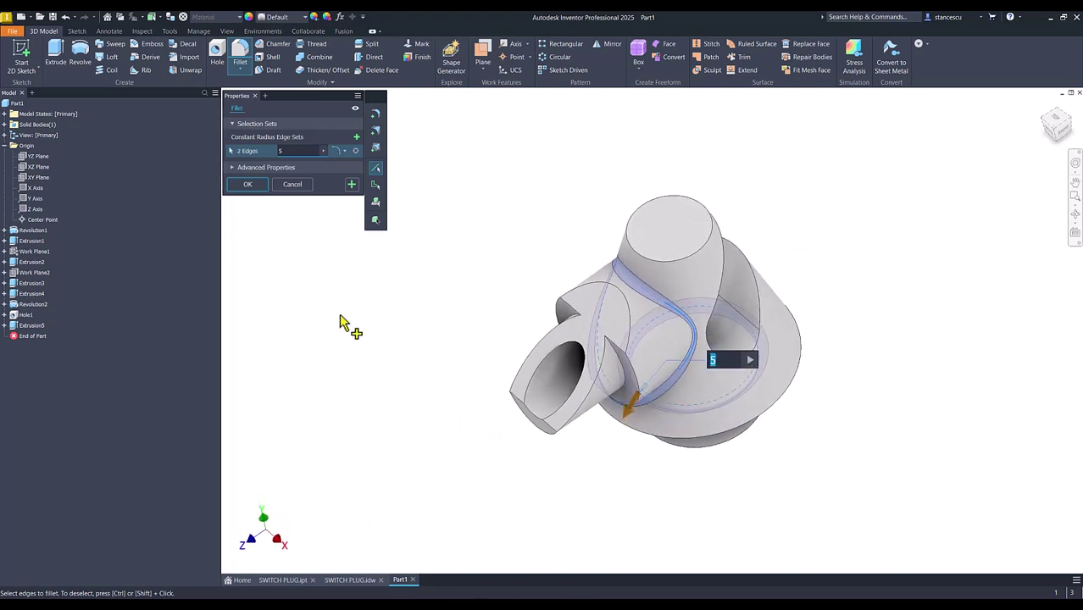
pyautogui.click(246, 185)
pyautogui.keyDown('shift'); pyautogui.moveTo(608, 477); pyautogui.dragTo(621, 499, button='middle'); pyautogui.keyUp('shift')
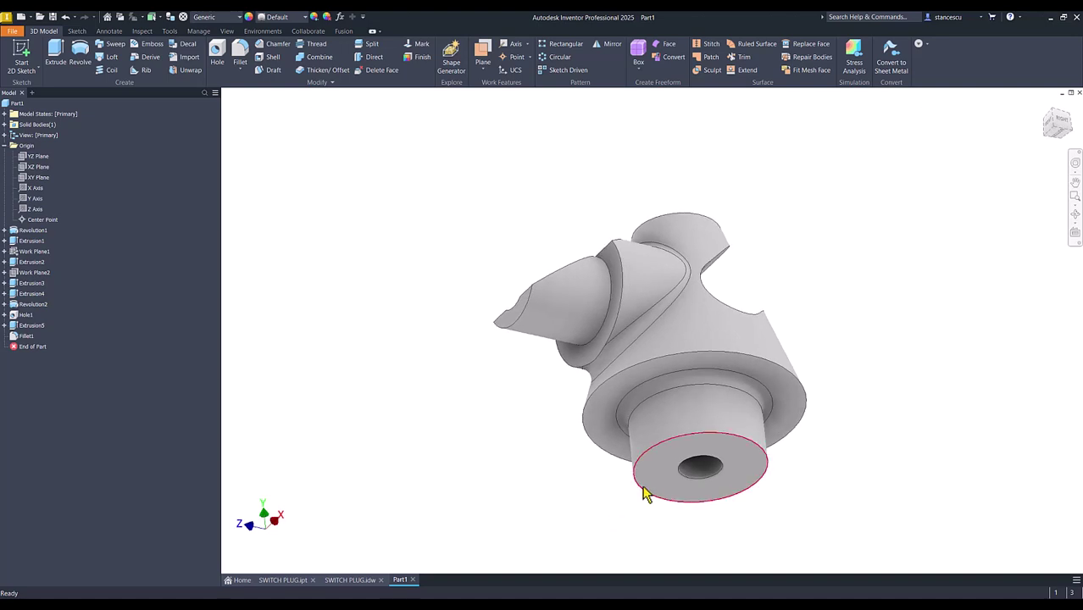
# Apply a 3 mm distance chamfer to the bottom boss's outer edge and its hole edge
pyautogui.click(646, 499)
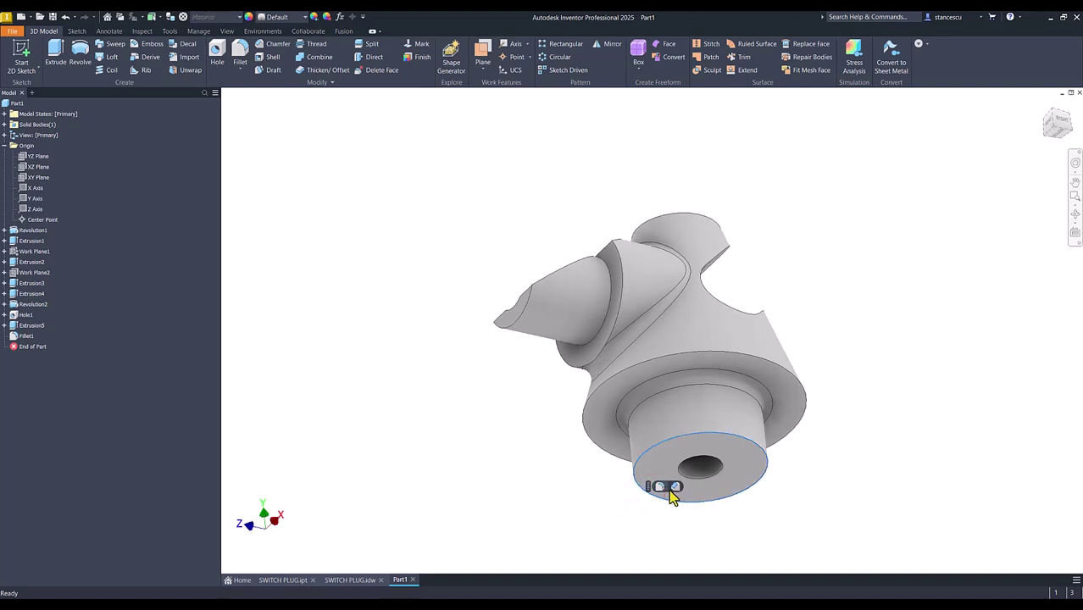
pyautogui.click(673, 489)
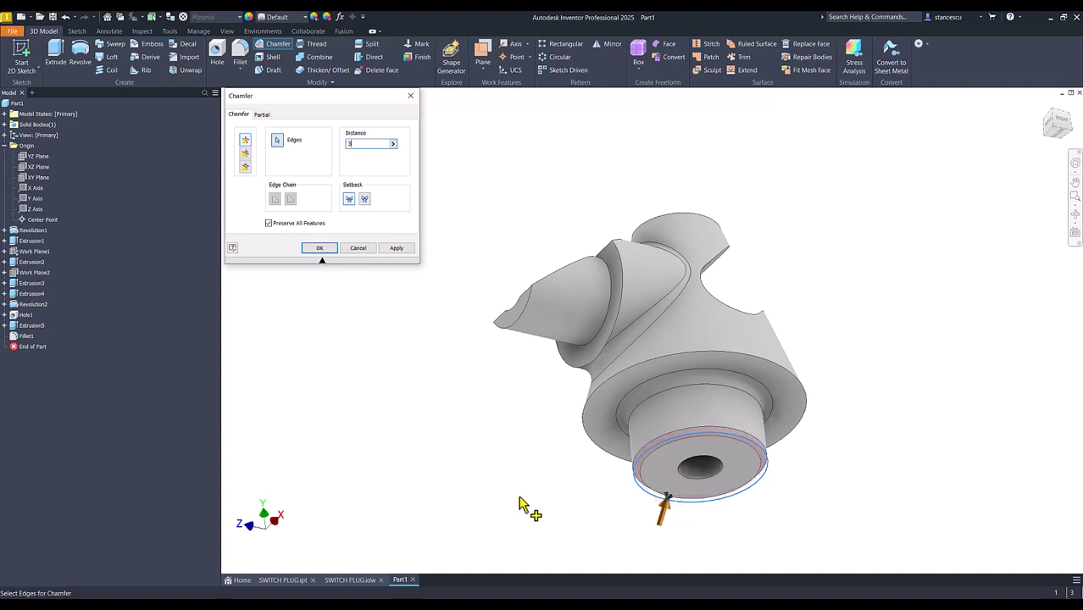
pyautogui.click(691, 480)
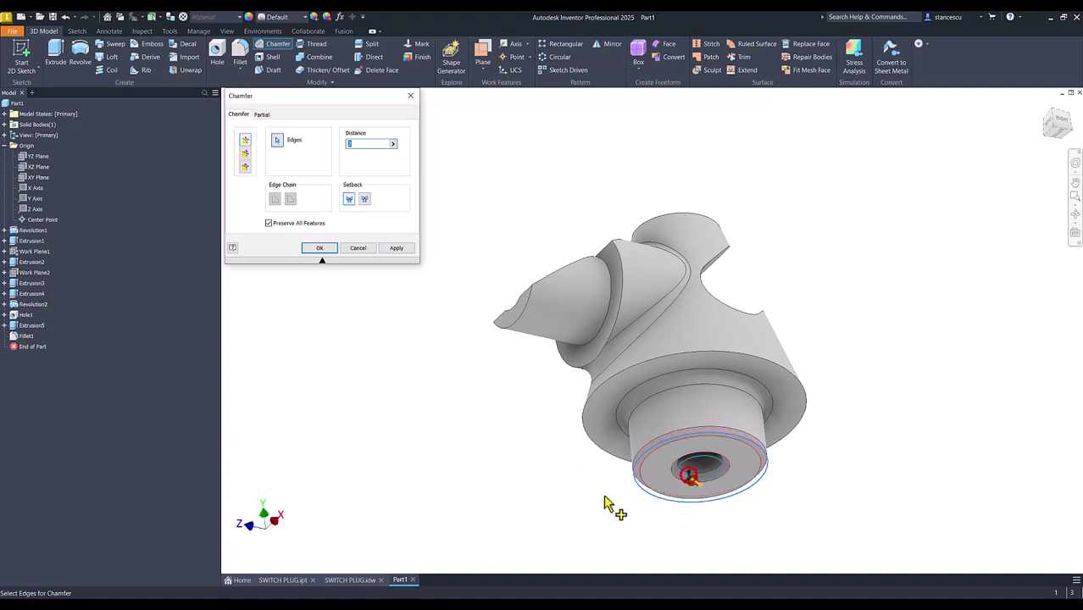
pyautogui.click(319, 248)
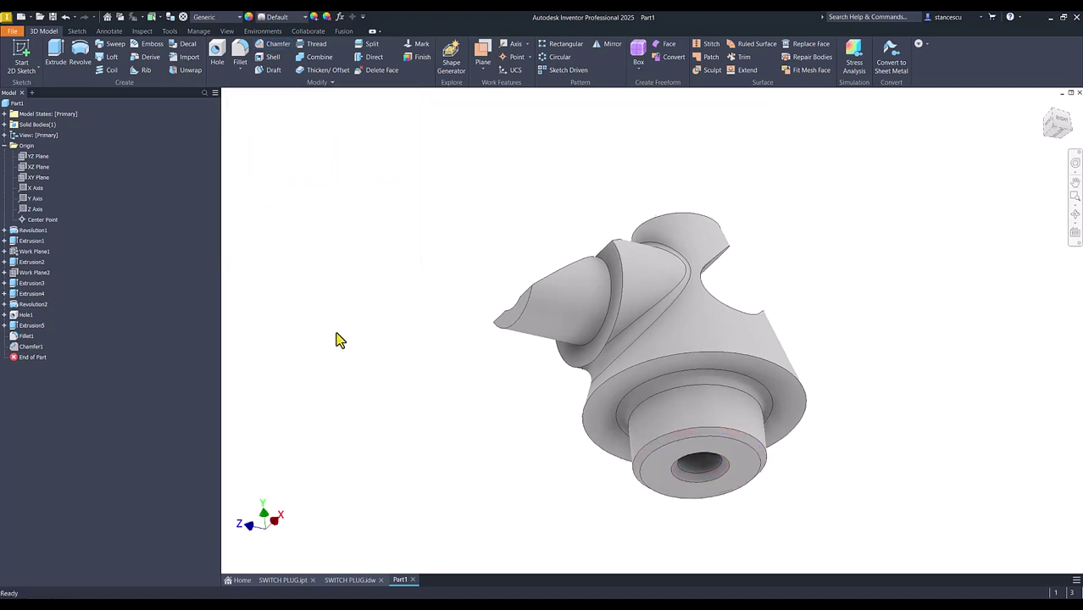
pyautogui.press('F6')
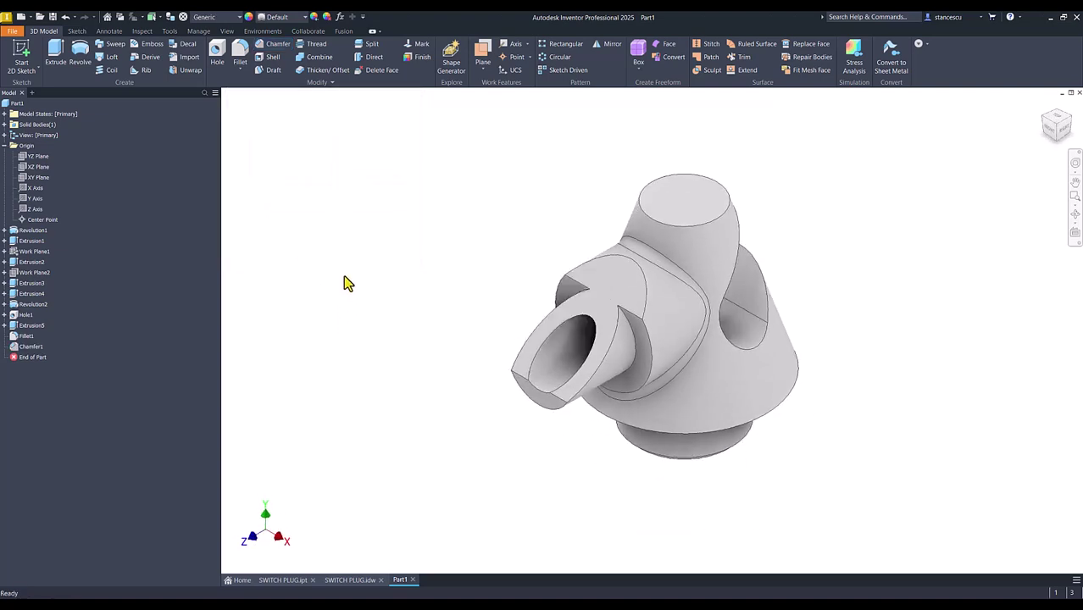
# Open the iProperties of Part1 from the model tree
pyautogui.click(5, 145)
pyautogui.click(11, 104)
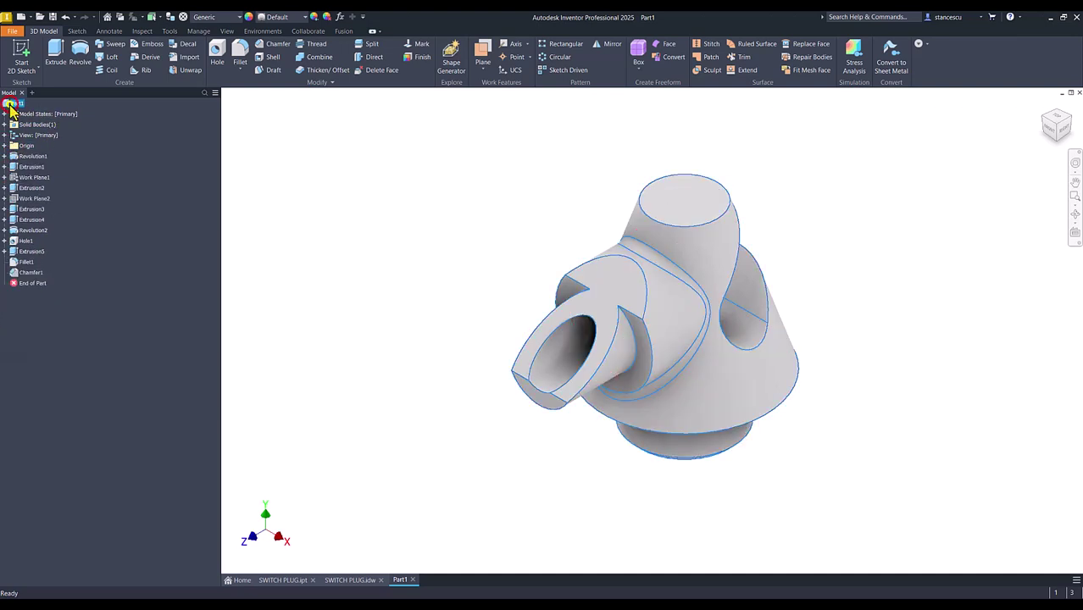
pyautogui.rightClick(11, 104)
pyautogui.press('Escape')
pyautogui.rightClick(6, 104)
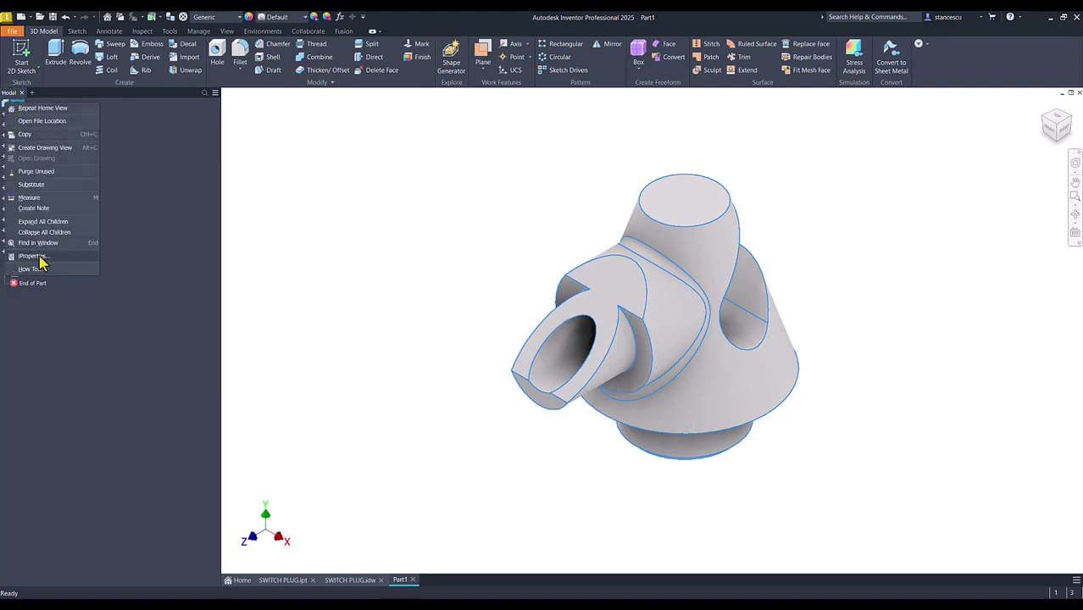
pyautogui.click(32, 256)
# Update the Physical properties and copy the 411201,559 mm^3 volume value
pyautogui.click(572, 161)
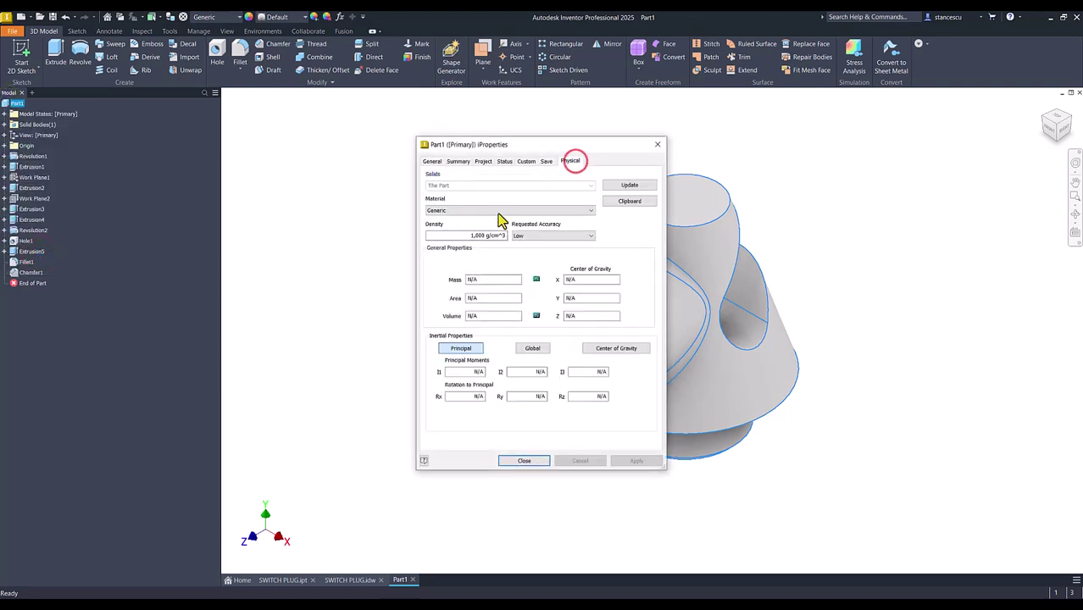
pyautogui.click(627, 184)
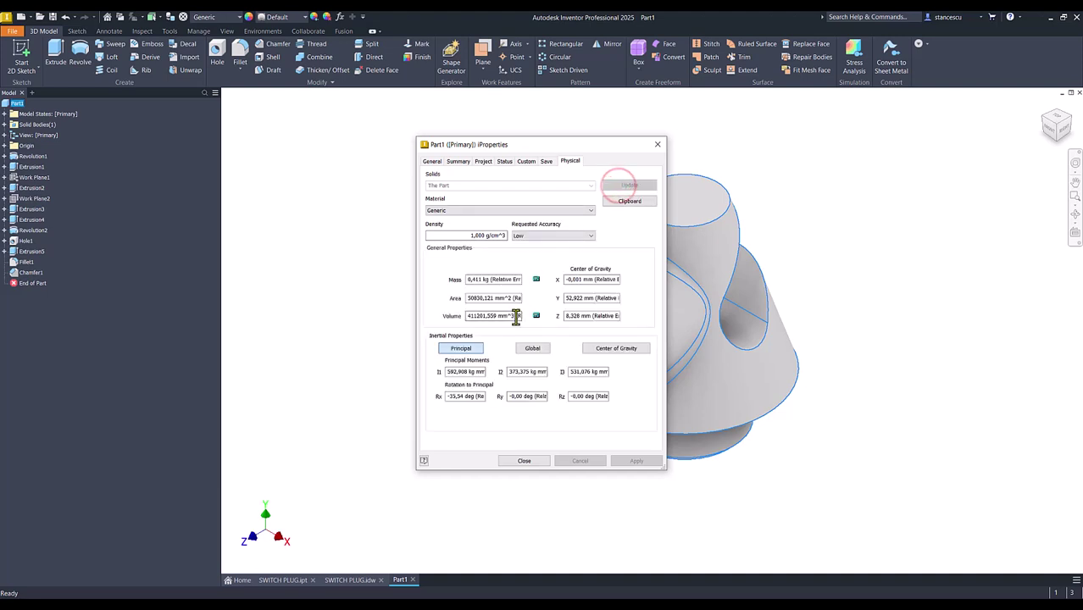
pyautogui.moveTo(516, 316); pyautogui.dragTo(387, 316)
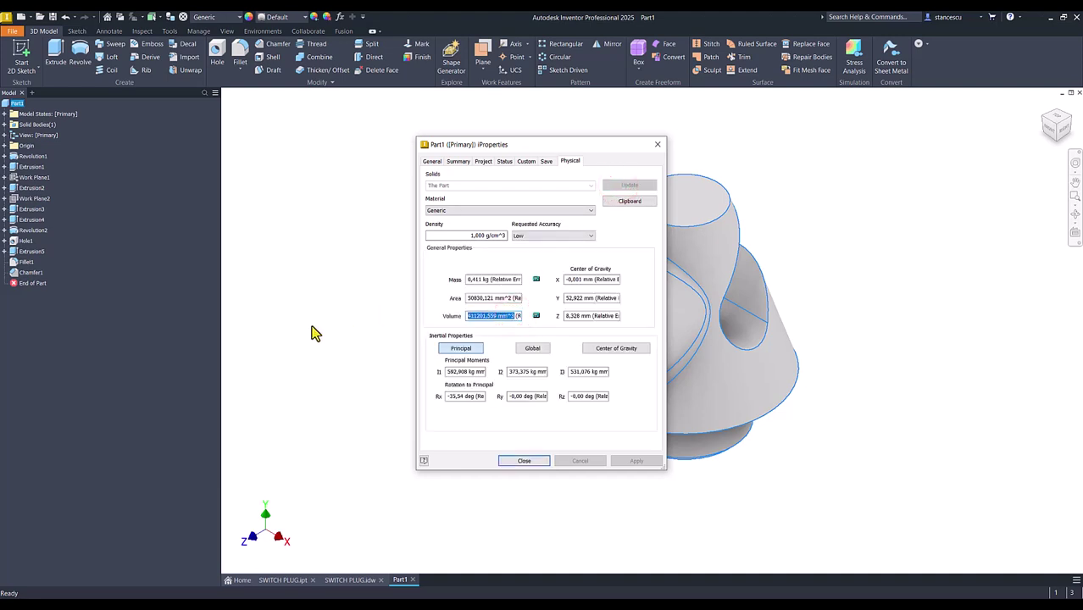
pyautogui.hotkey('ctrl', 'c')
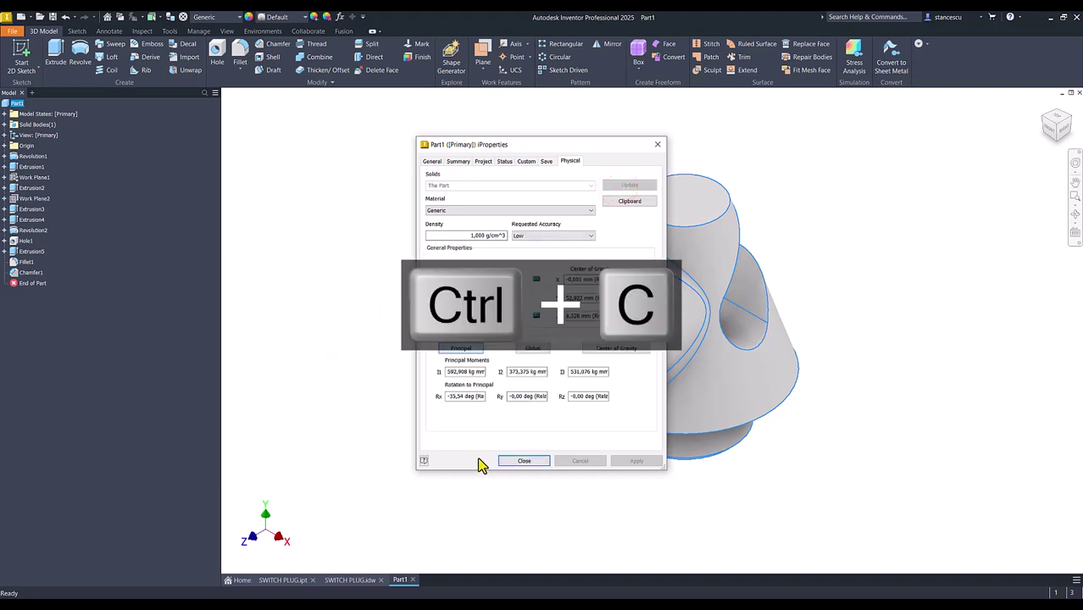
pyautogui.click(509, 461)
pyautogui.click(350, 580)
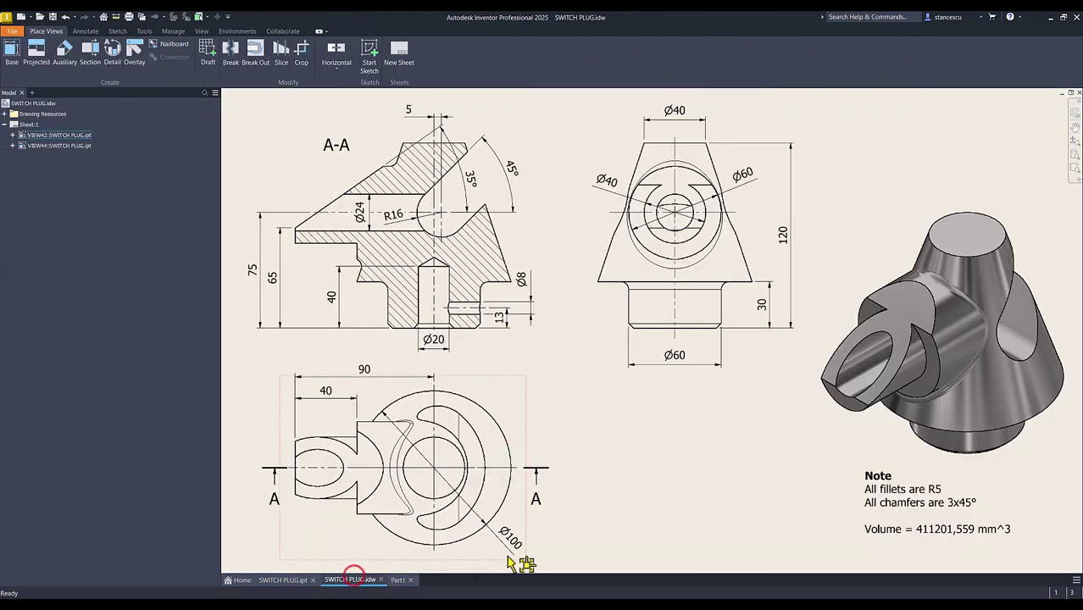
pyautogui.click(933, 532)
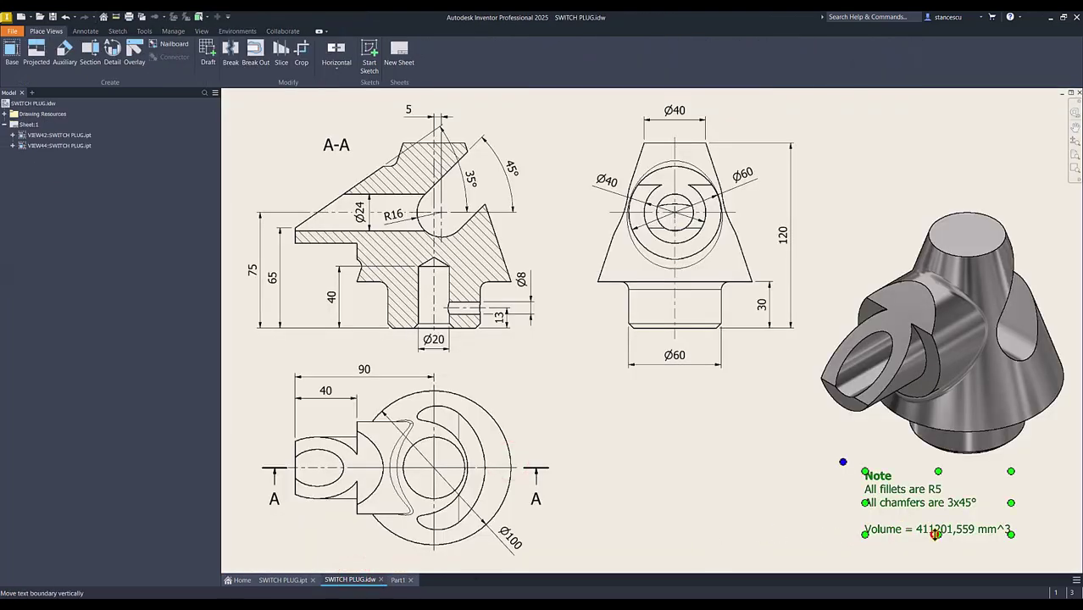
pyautogui.click(933, 534)
pyautogui.doubleClick(933, 533)
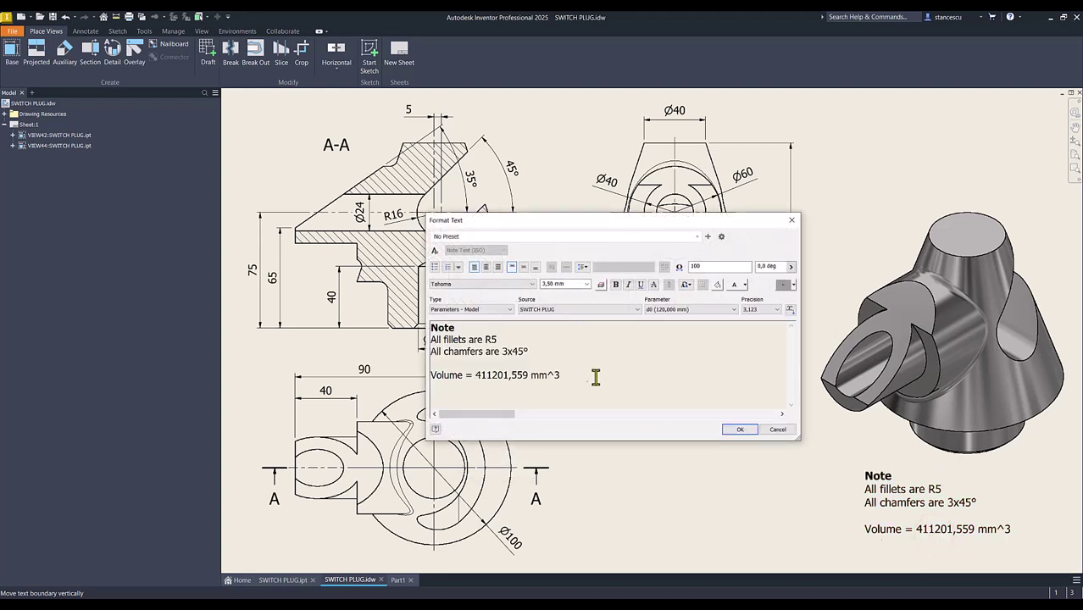
pyautogui.press('Return')
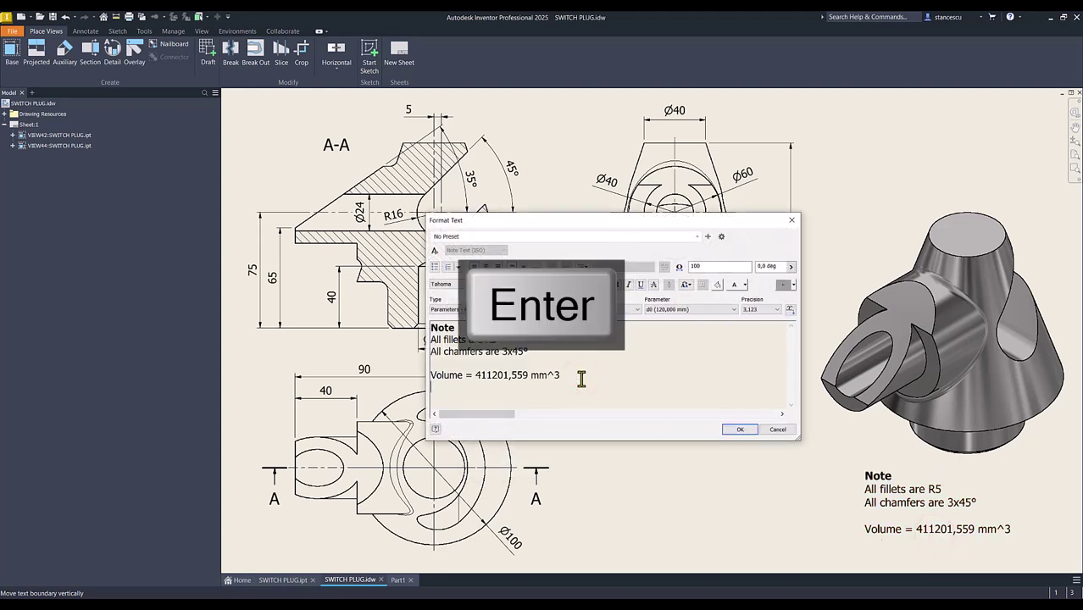
pyautogui.hotkey('ctrl', 'v')
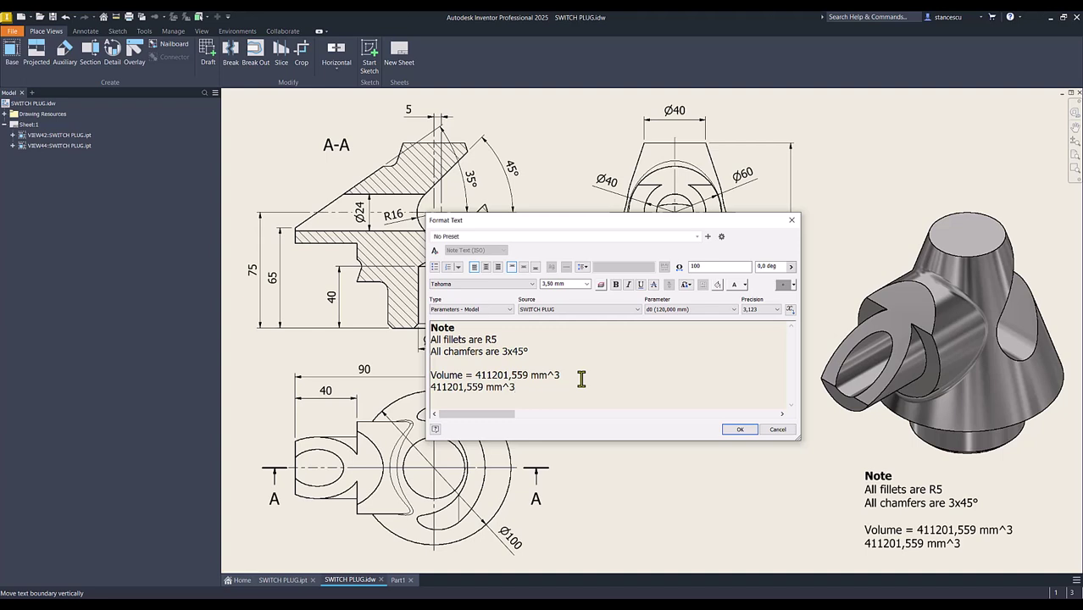
pyautogui.click(778, 430)
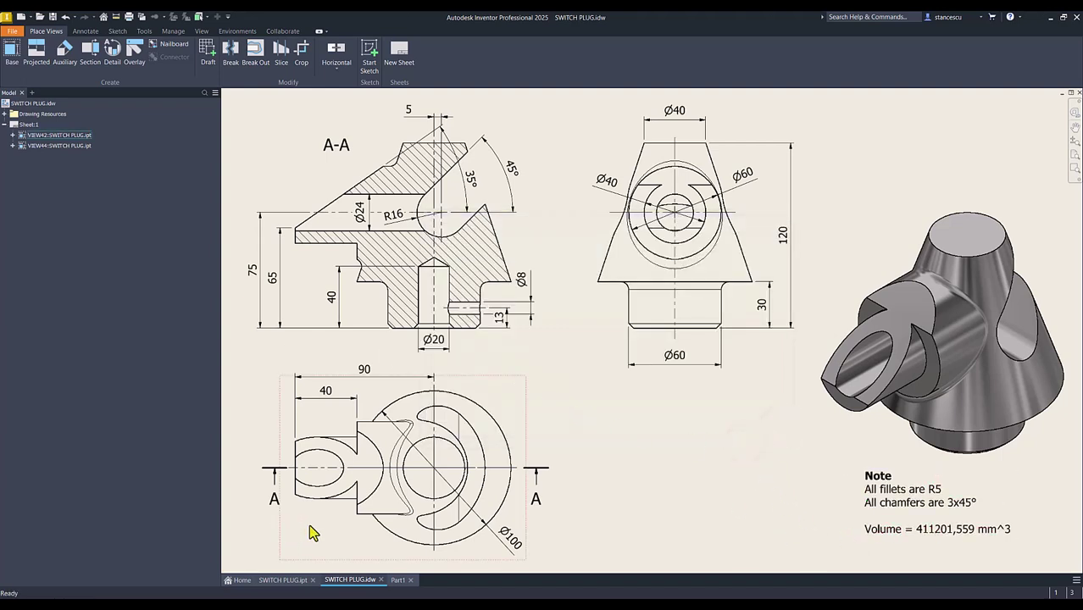
pyautogui.click(399, 580)
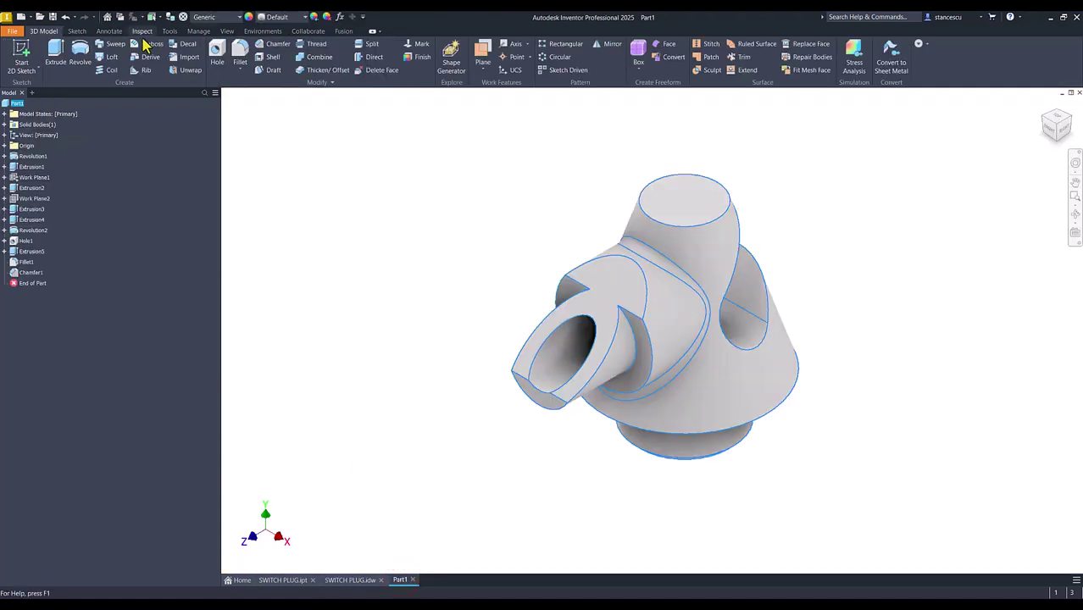
# Choose Stainless Steel from the Quick Access material list for Part1
pyautogui.click(212, 26)
pyautogui.scroll(-15, 256, 297)
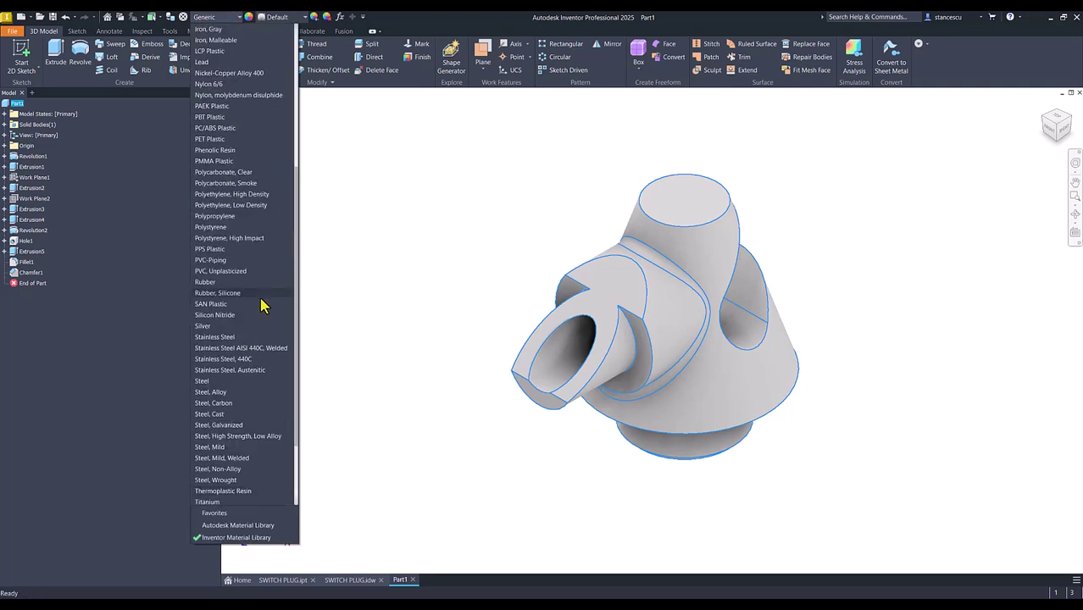
pyautogui.click(219, 337)
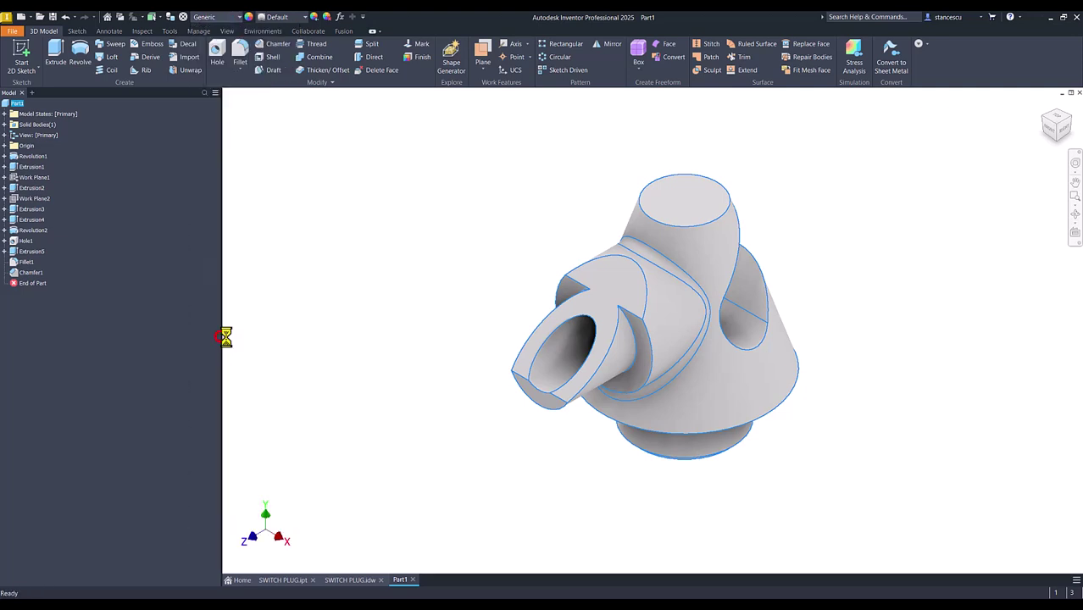
pyautogui.click(385, 199)
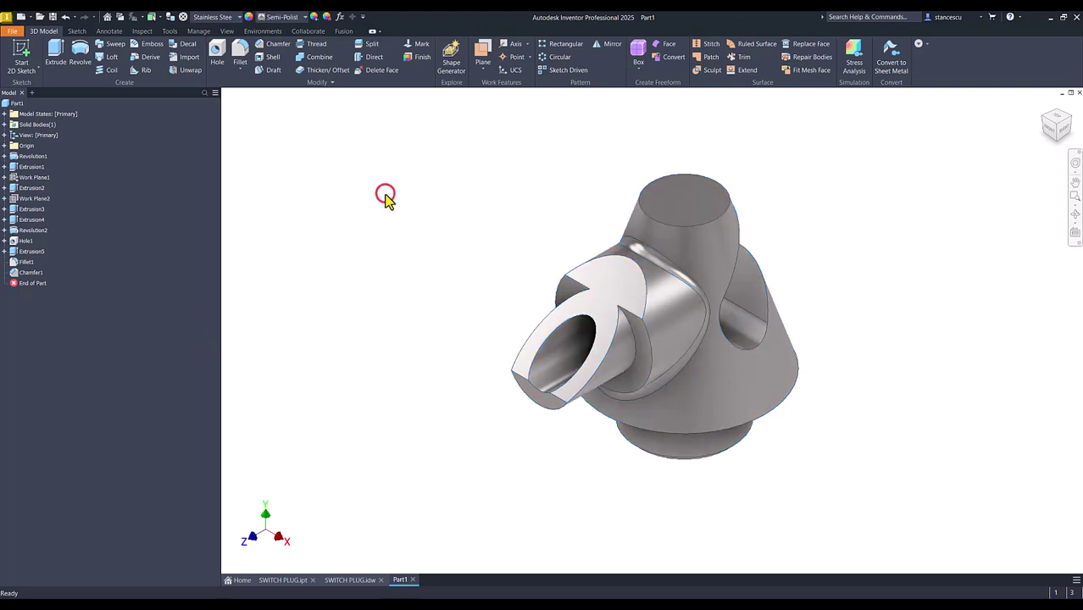
# Switch lighting from Default IBL to Default Lights and set the visual style to Shaded
pyautogui.click(227, 31)
pyautogui.click(308, 72)
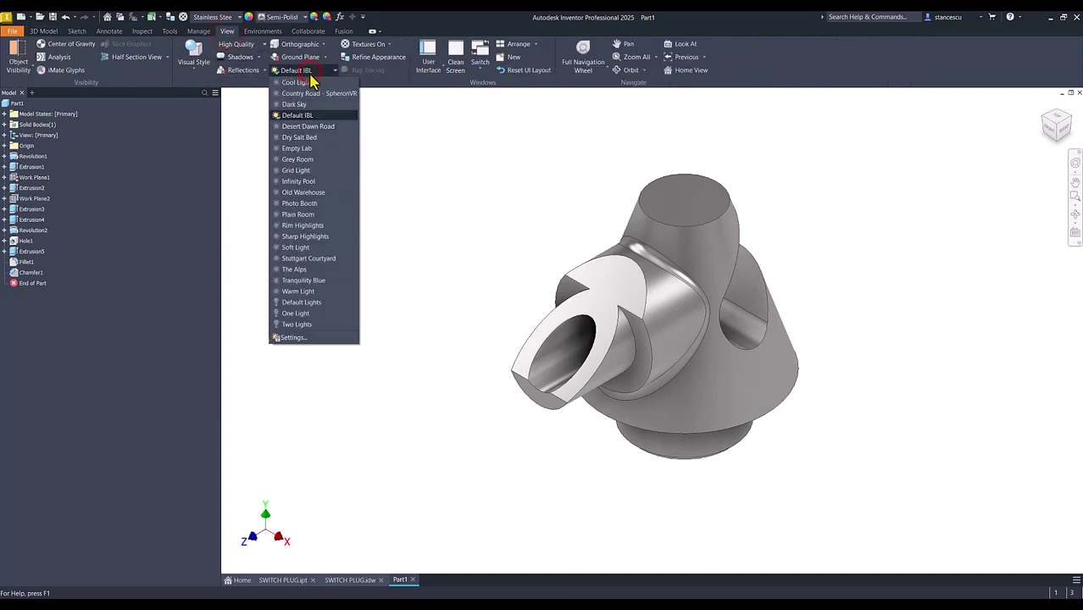
pyautogui.click(307, 303)
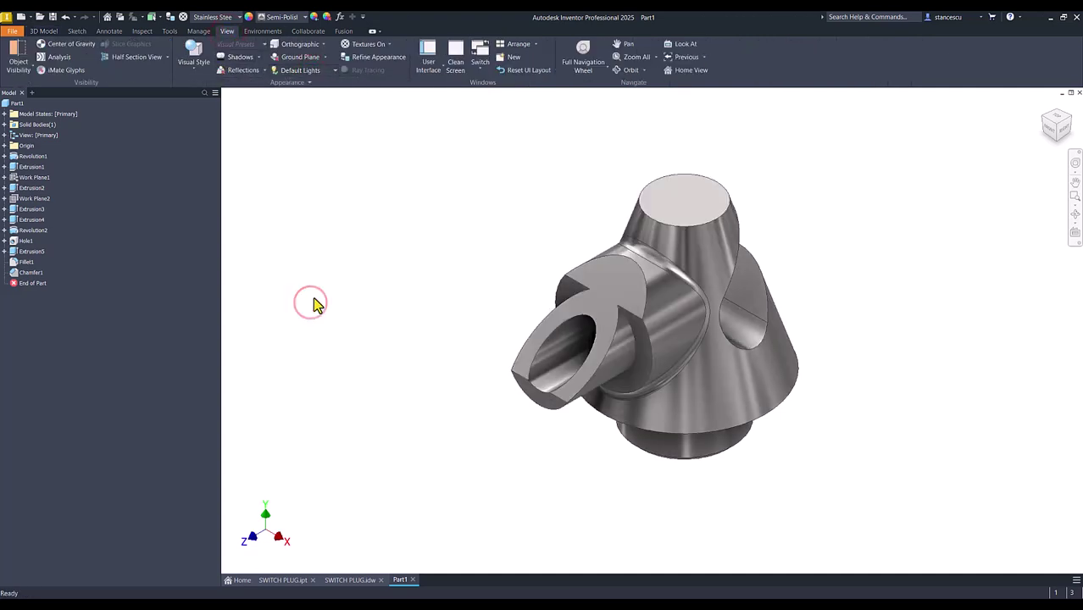
pyautogui.click(193, 66)
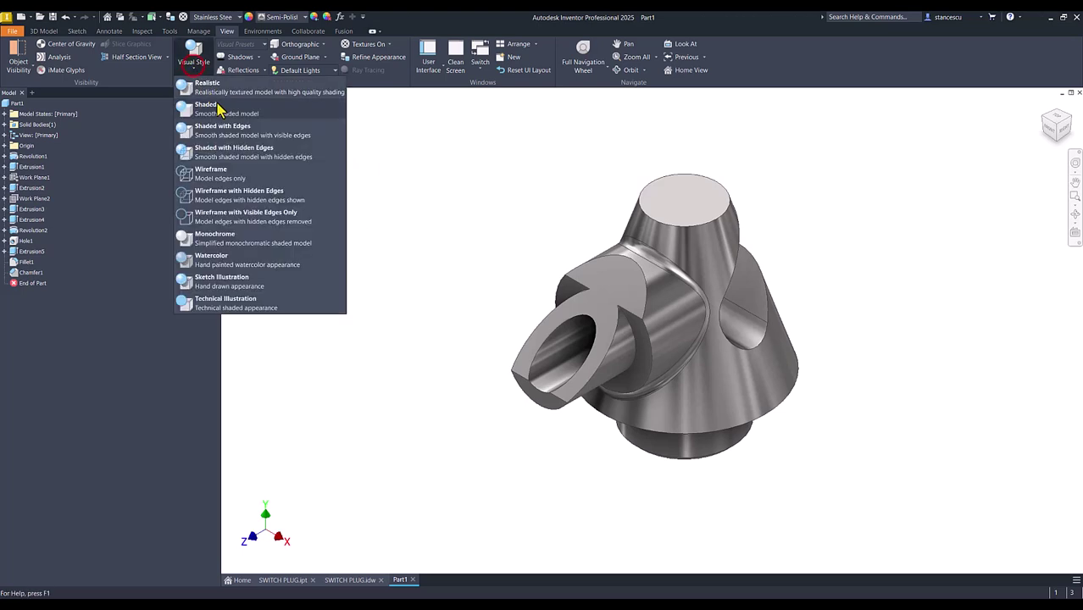
pyautogui.click(219, 109)
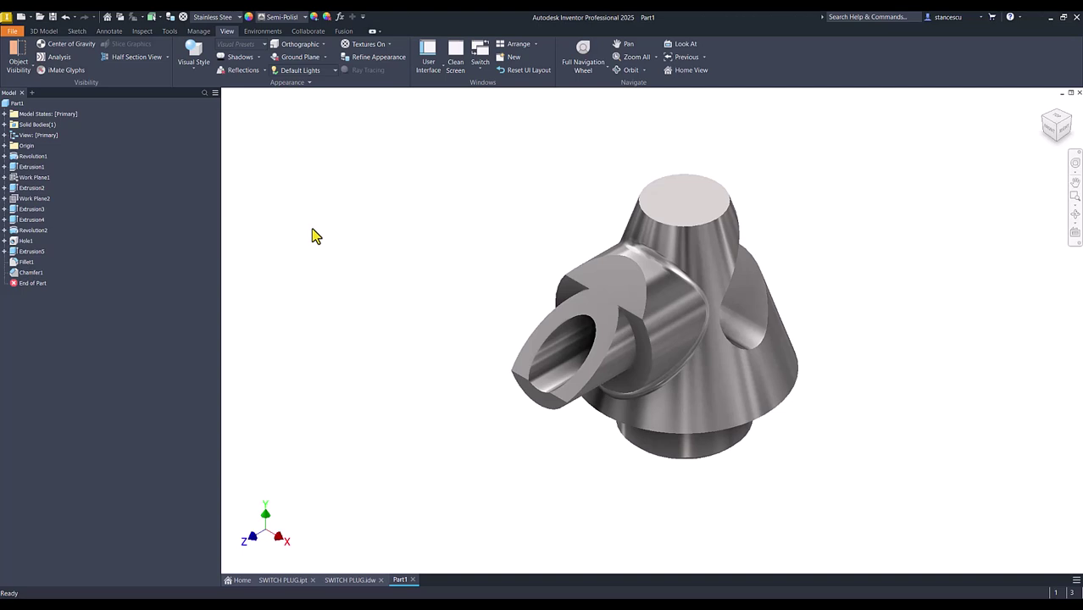
pyautogui.click(357, 377)
pyautogui.press('F6')
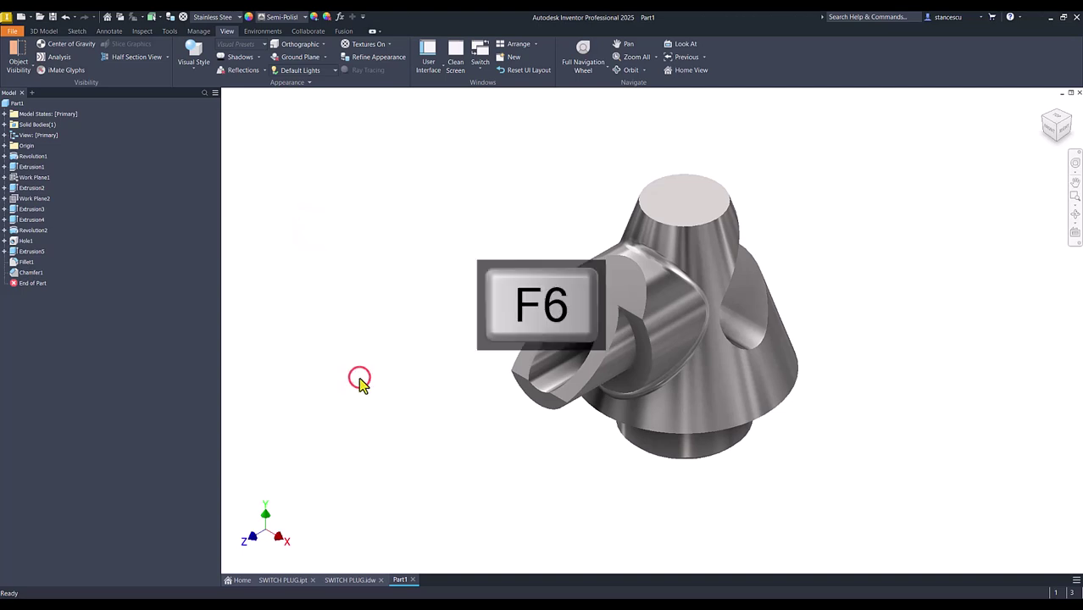
pyautogui.click(284, 581)
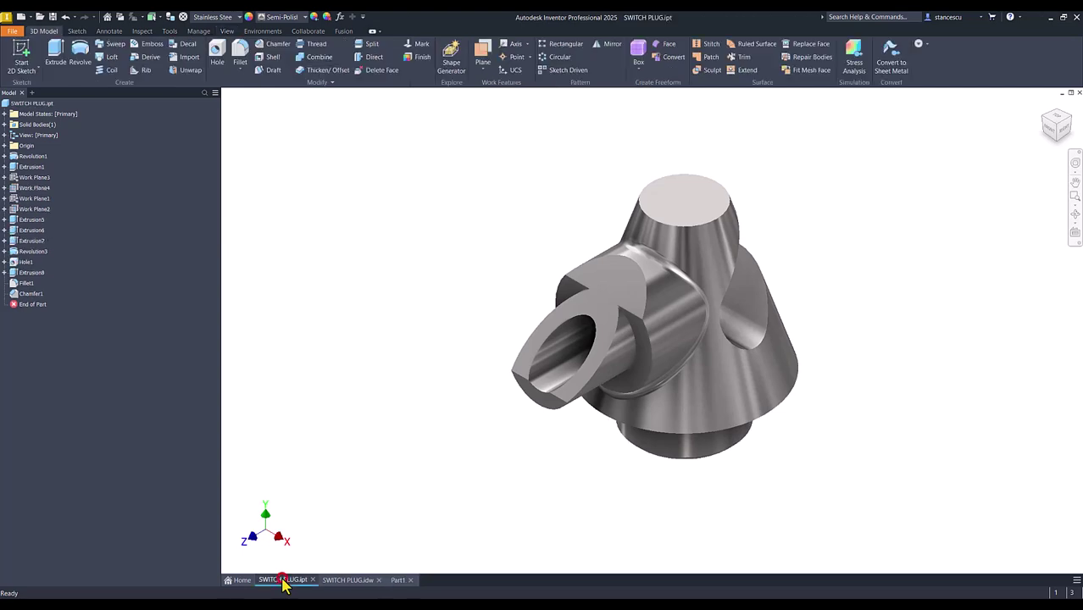
pyautogui.click(399, 580)
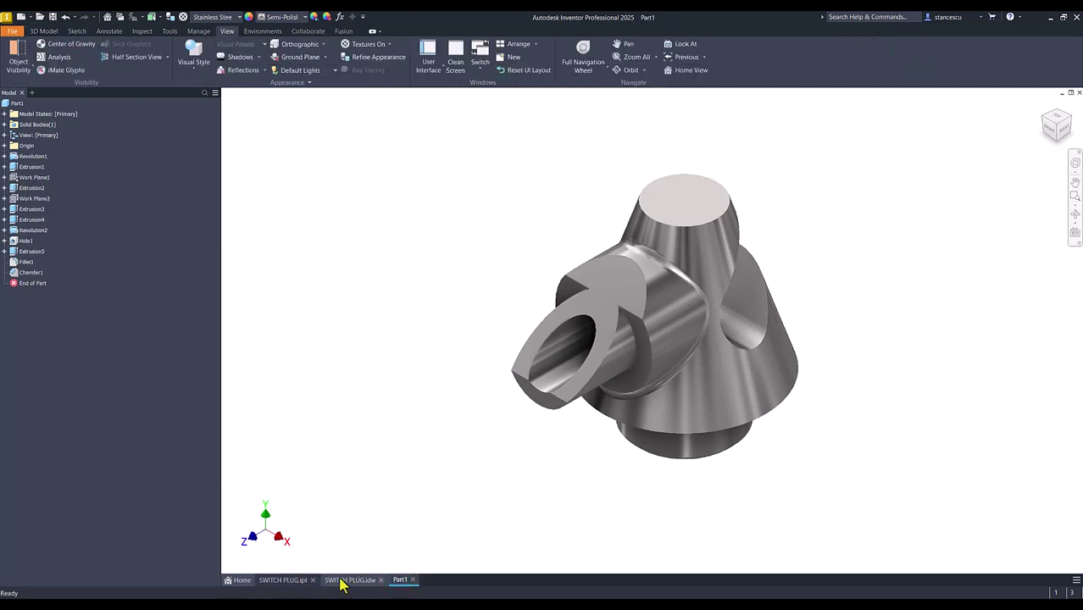